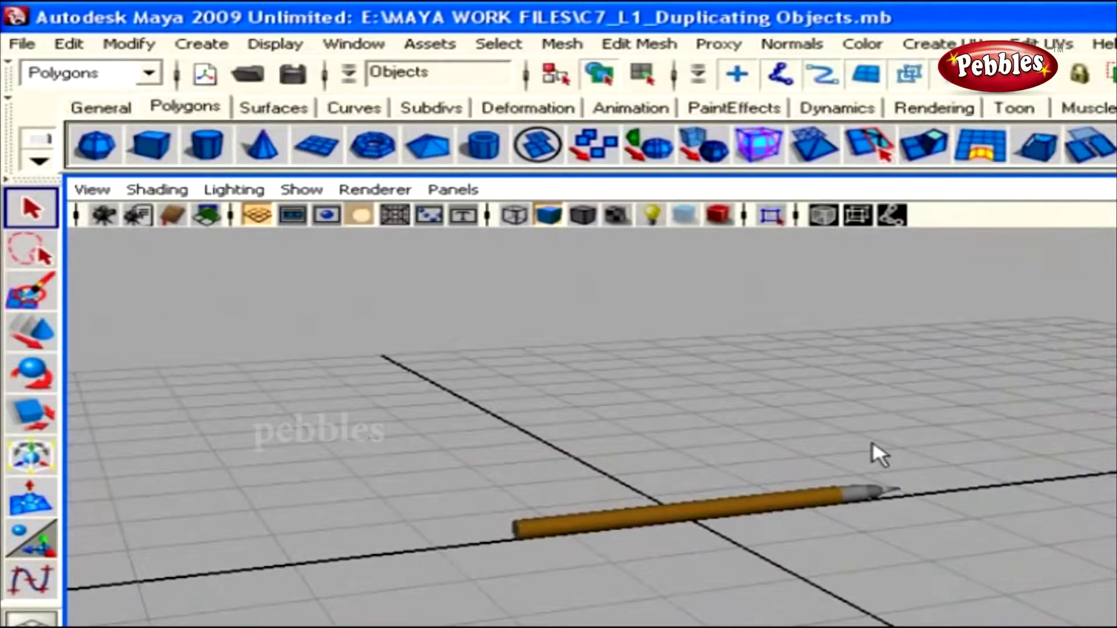
- Try to move the pencil's pivot point straight down below the pencil
left_click_drag(885, 414, 954, 523)
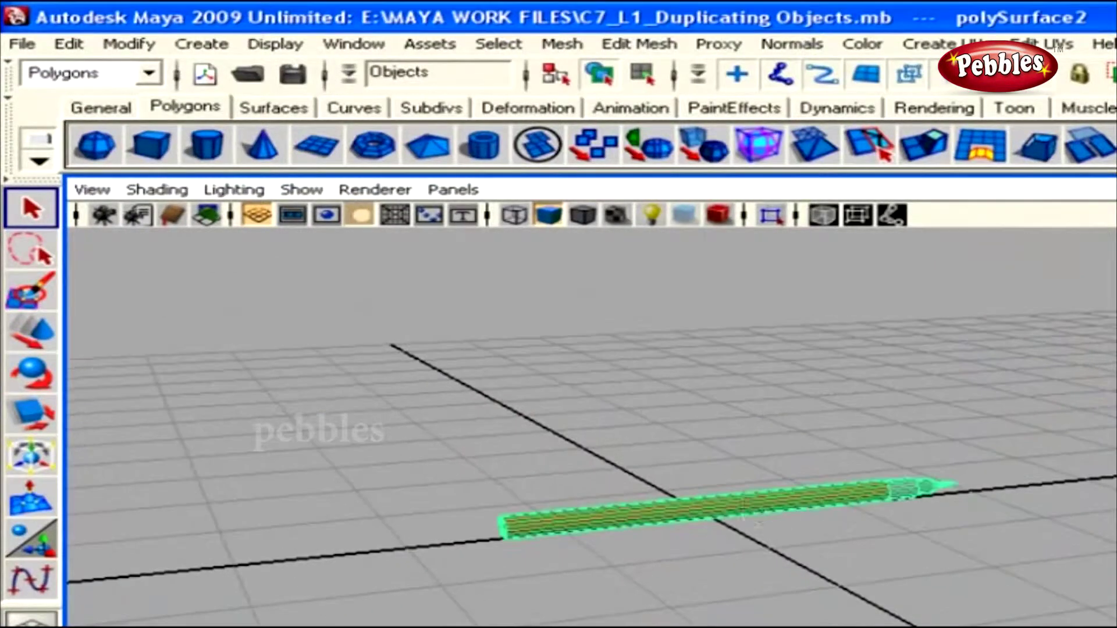
key("w")
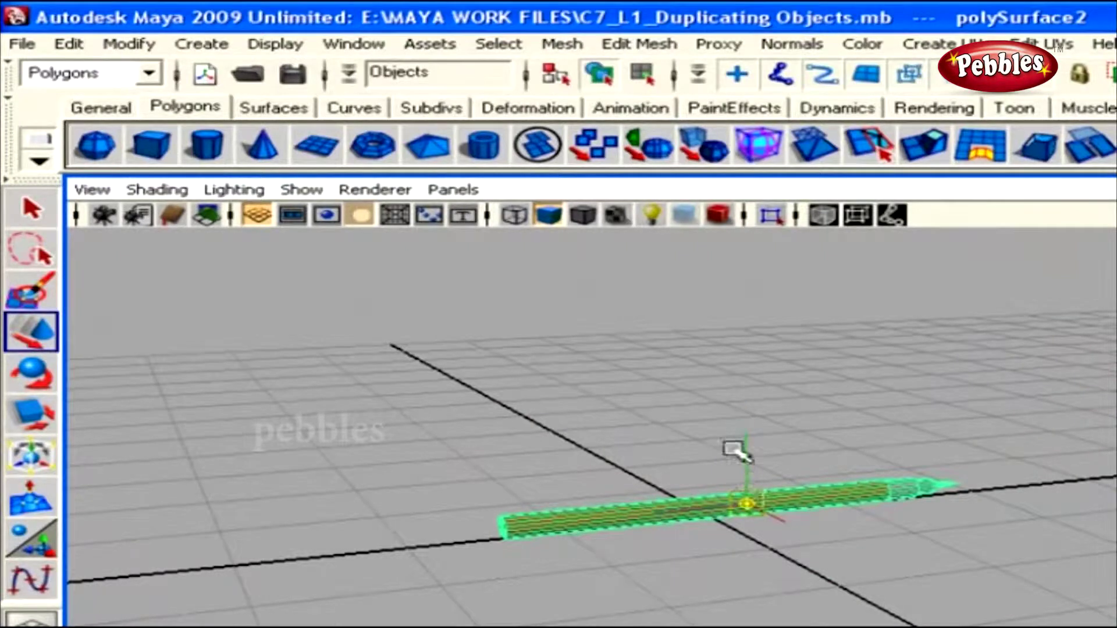
mouse_move(748, 443)
left_mouse_down()
mouse_move(750, 524)
mouse_move(765, 529)
left_mouse_up()
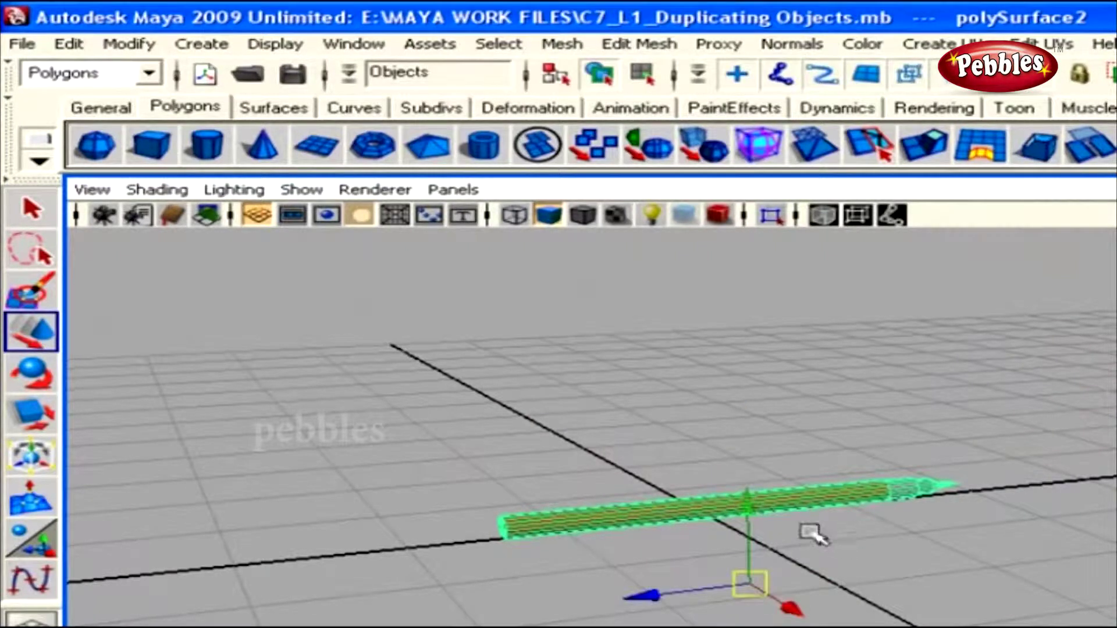
key("r")
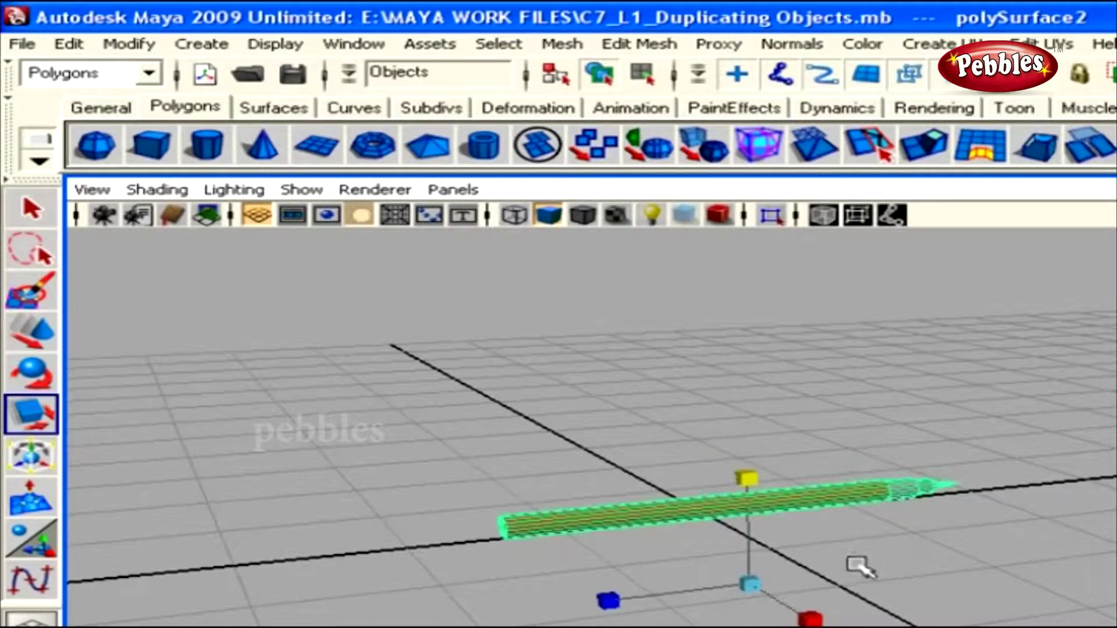
key("ctrl+z")
key("w")
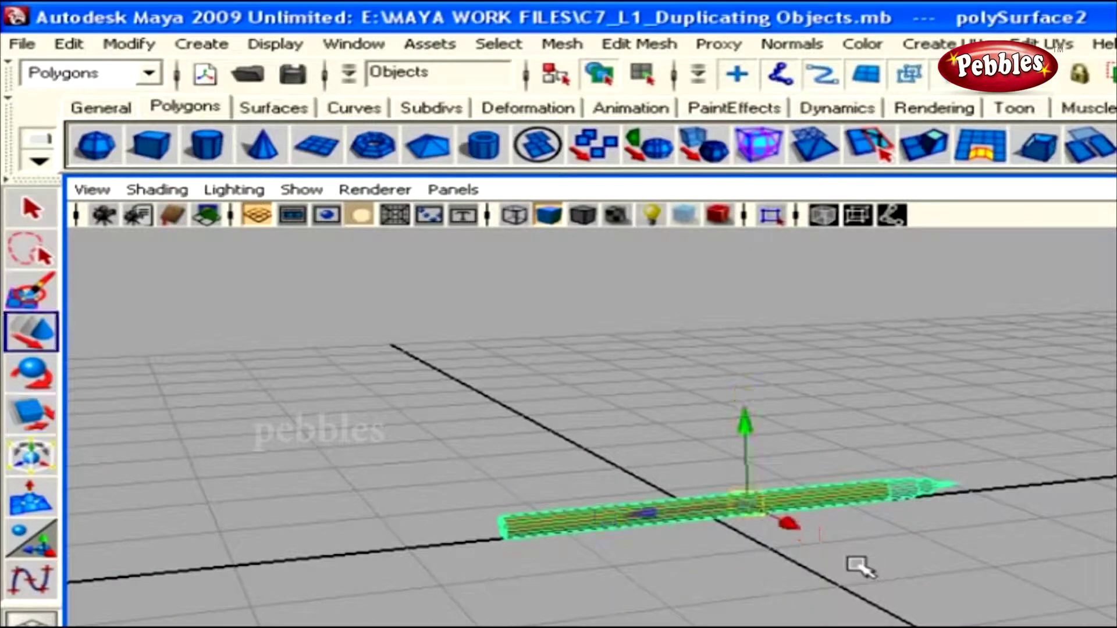
mouse_move(1003, 599)
left_mouse_down("alt")
mouse_move(911, 572)
mouse_move(992, 596)
left_mouse_up("alt")
left_click(934, 576)
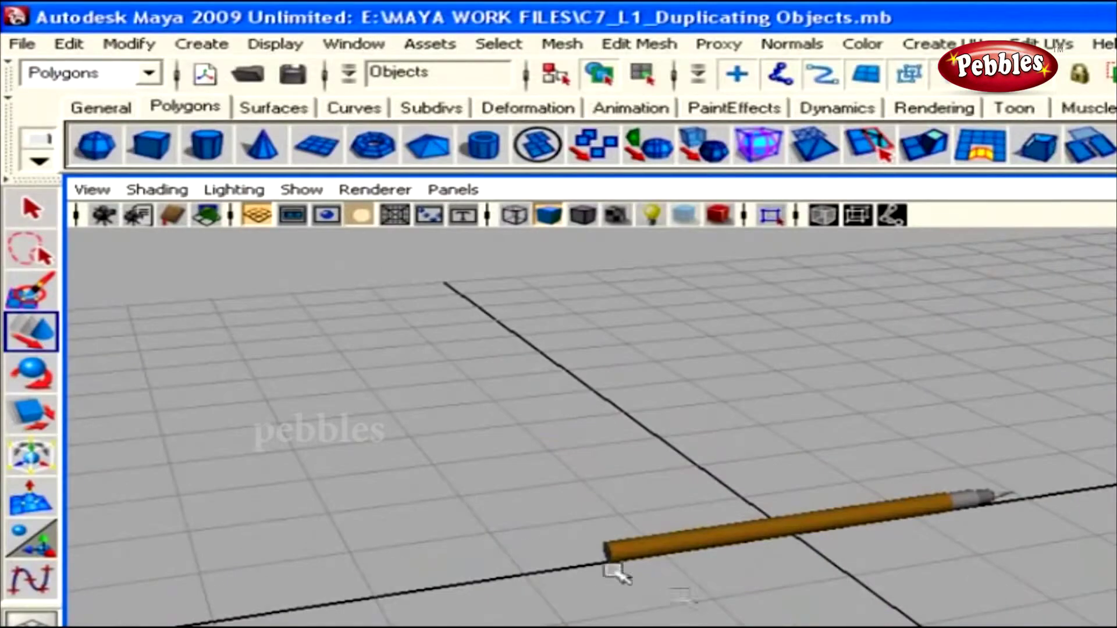
- Duplicate the whole pencil and move the copy along the X axis, clear of the original
left_click_drag(902, 419, 509, 538)
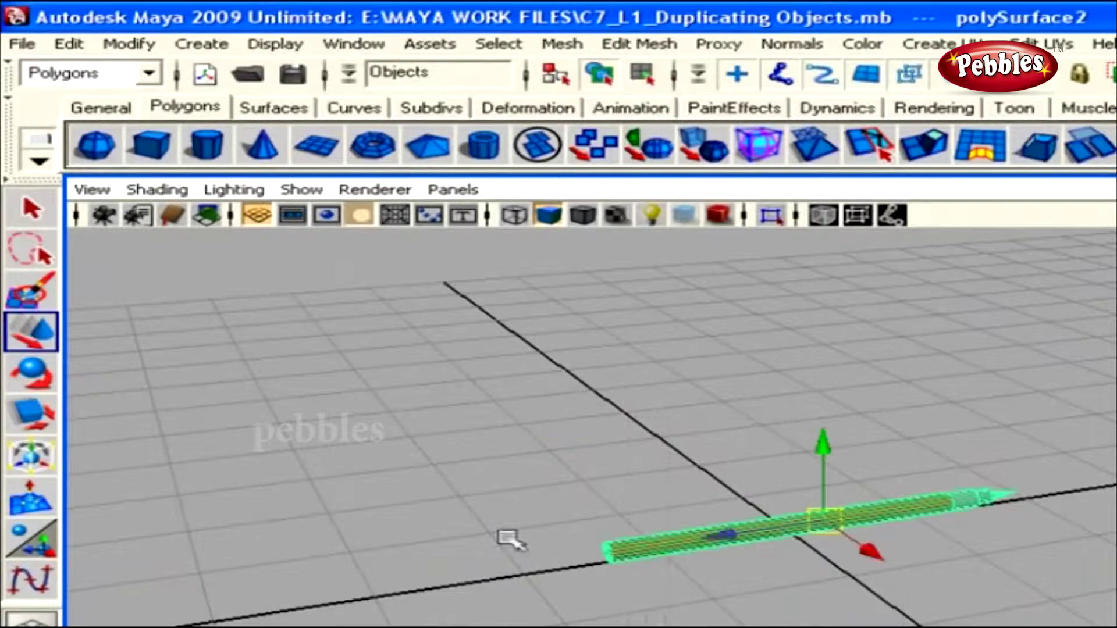
left_click(69, 43)
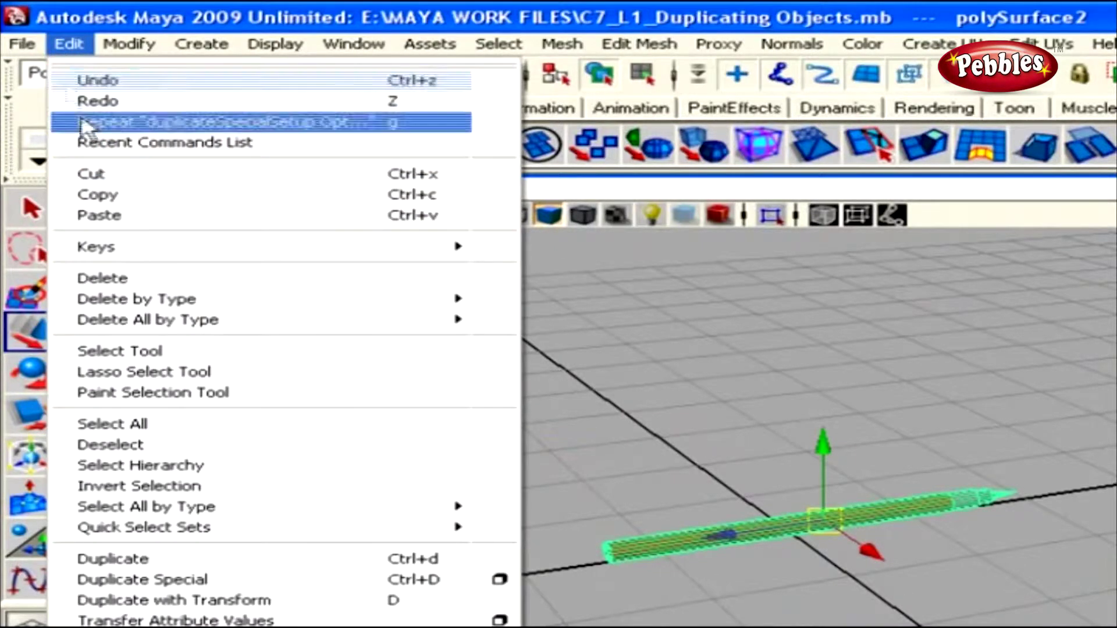
left_click(177, 560)
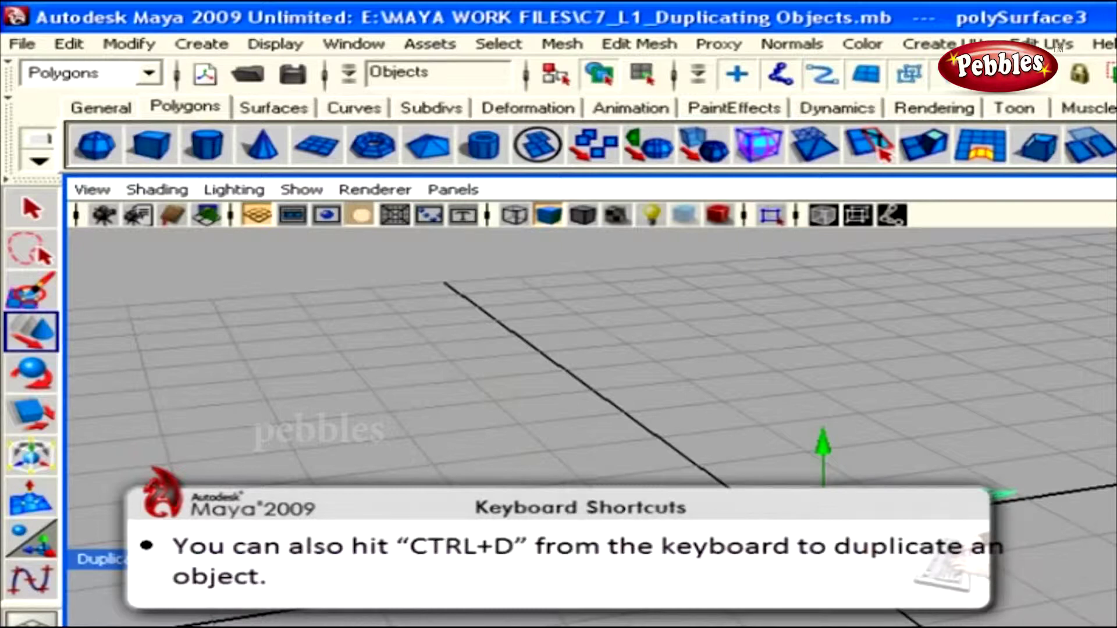
left_click_drag(739, 504, 866, 578, "alt")
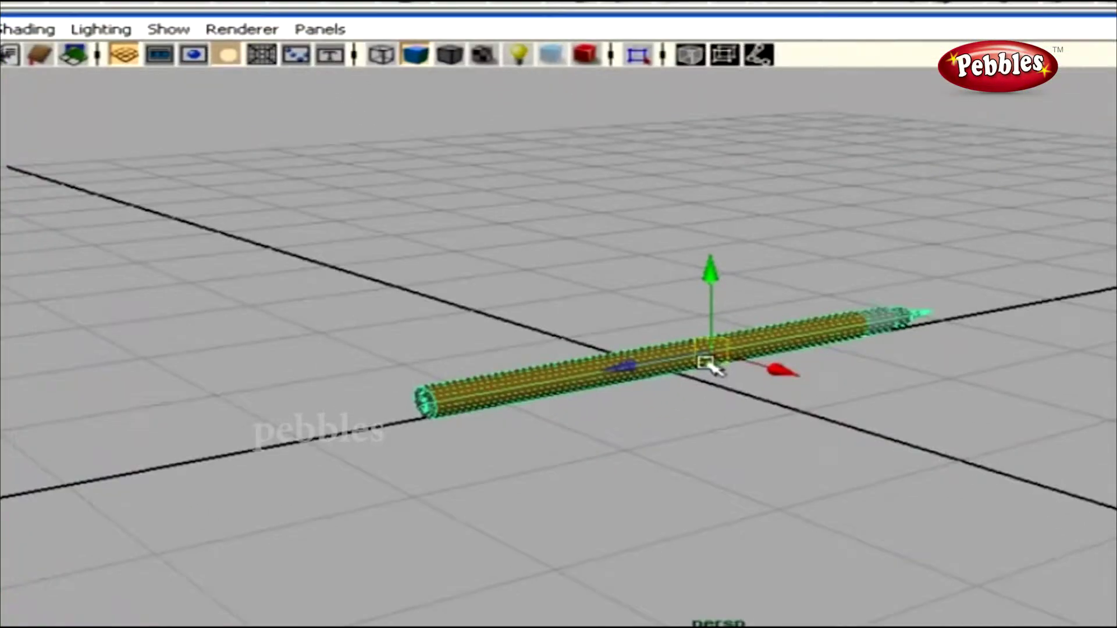
key("ctrl+d")
mouse_move(765, 368)
left_mouse_down()
mouse_move(873, 389)
mouse_move(970, 390)
mouse_move(793, 393)
mouse_move(993, 411)
mouse_move(580, 361)
left_mouse_up()
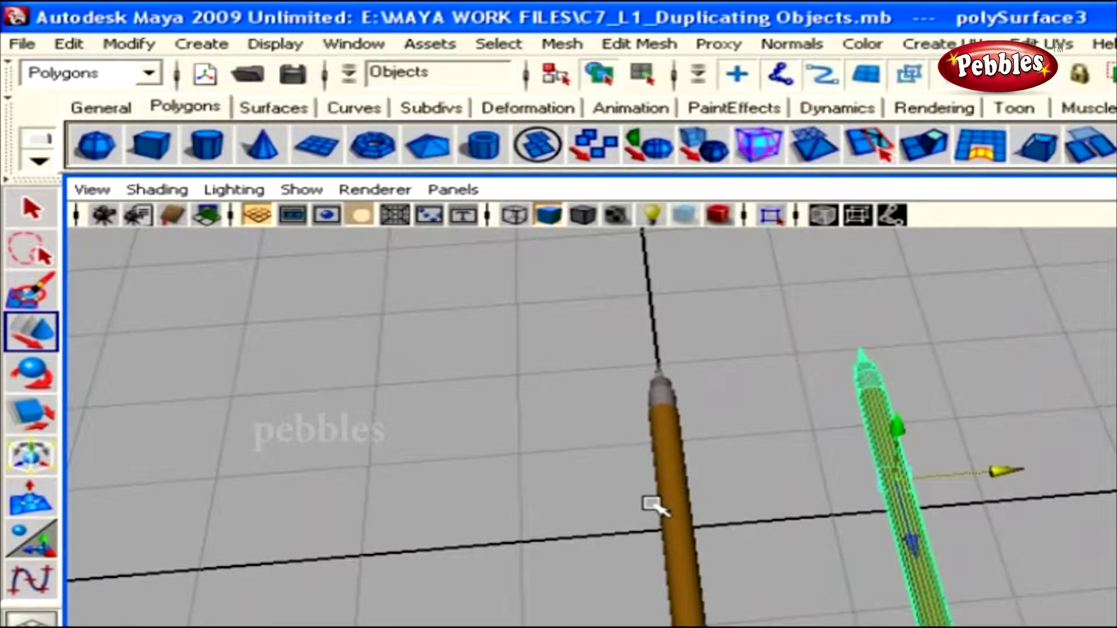
- Delete the pencils and create a polygon sphere at the centre of the grid
left_click(70, 44)
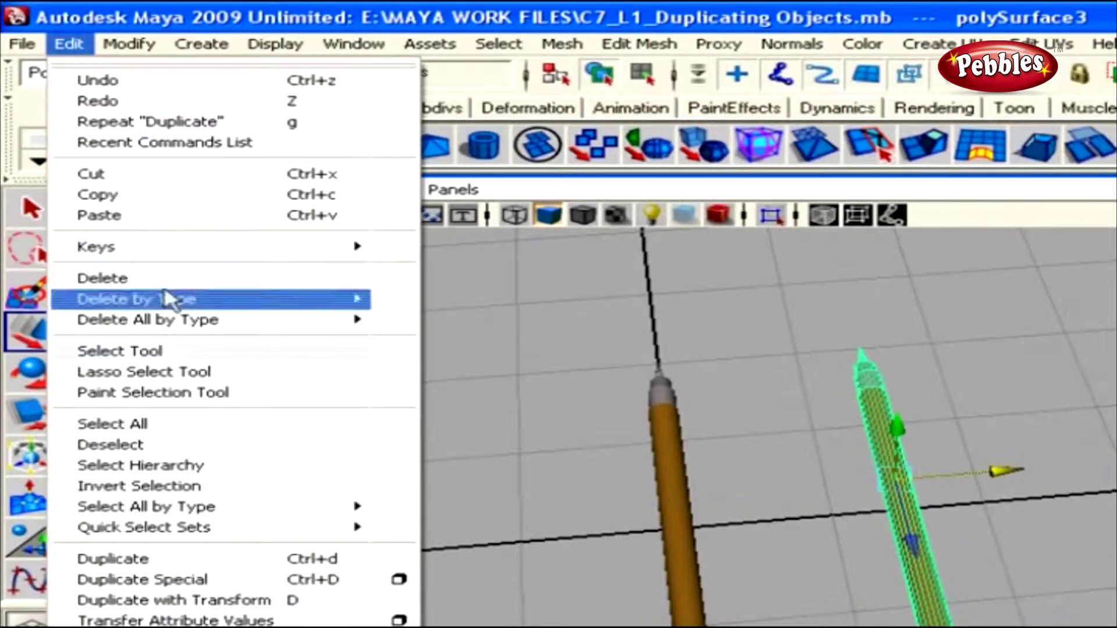
left_click(867, 500)
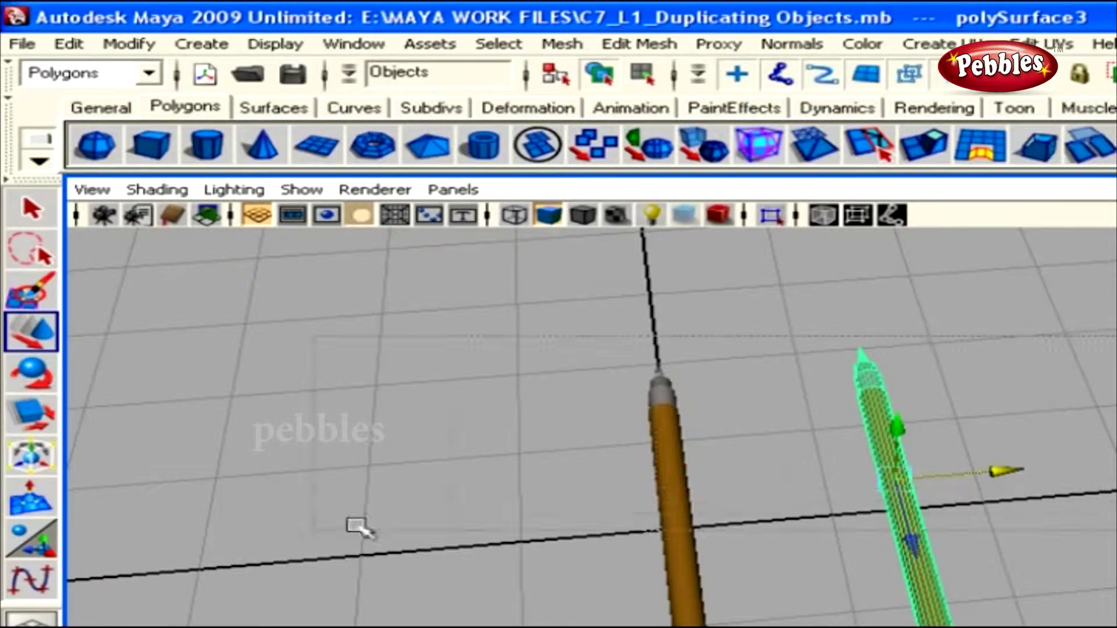
key("Delete")
scroll(591, 533, "down", 5)
left_click(111, 160)
scroll(1009, 568, "down", 4)
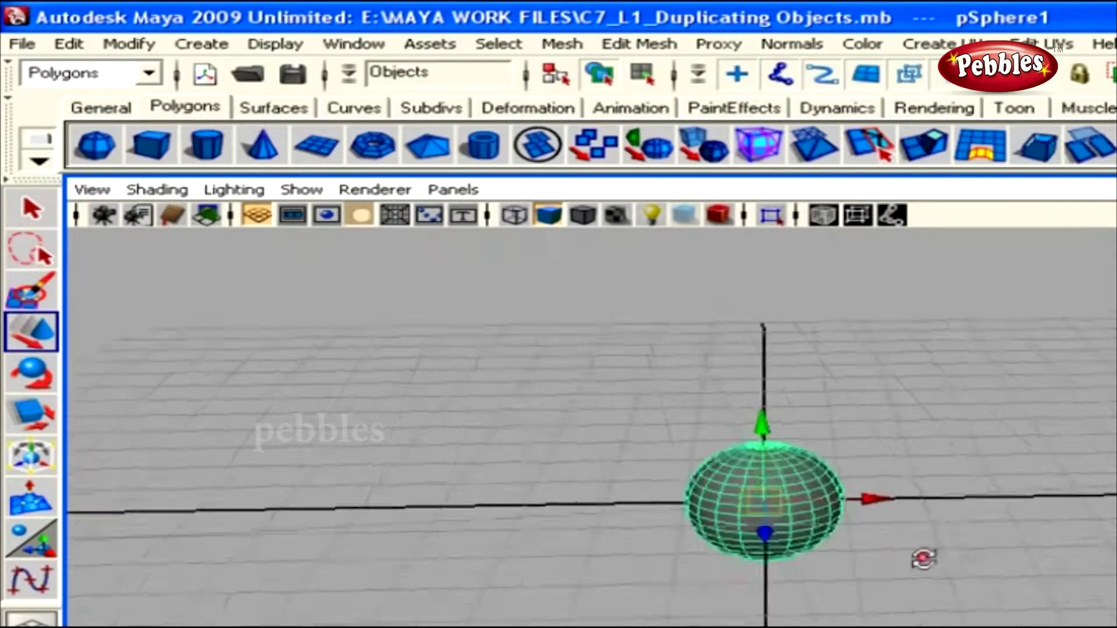
- Open the Duplicate Special options for the sphere, keep grouping under Parent, and reset the settings to their defaults
left_click(68, 44)
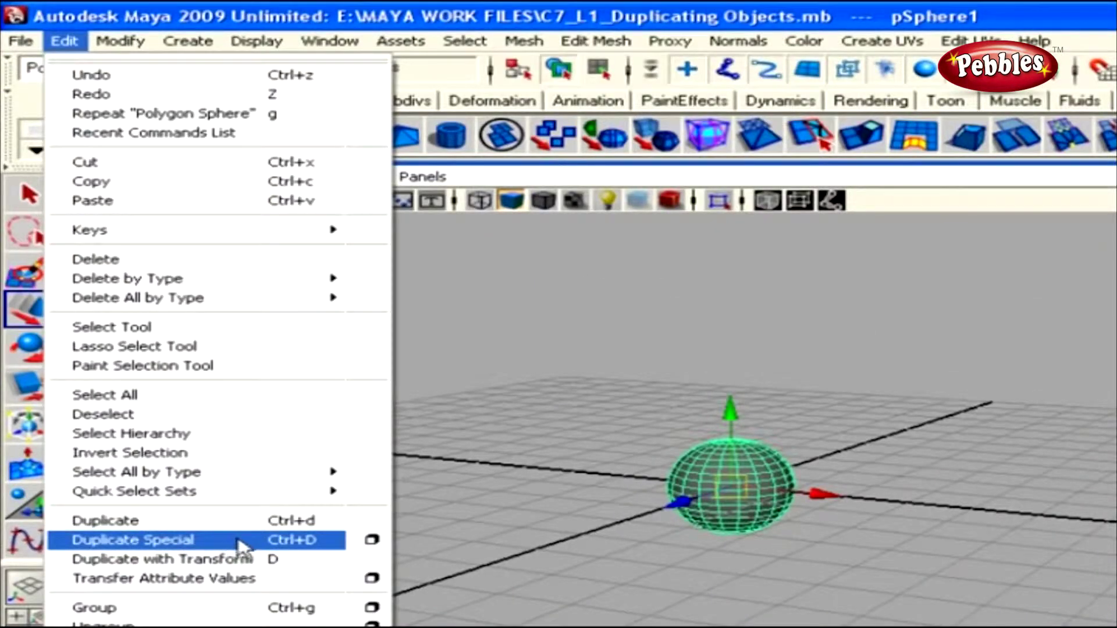
left_click(372, 540)
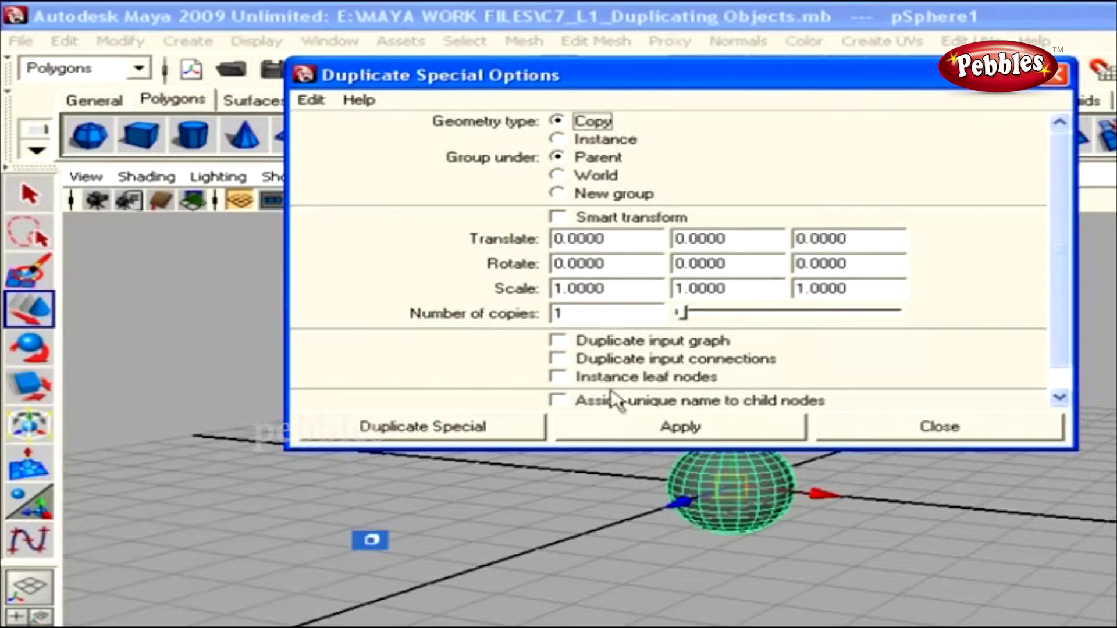
left_click_drag(636, 75, 1105, 38)
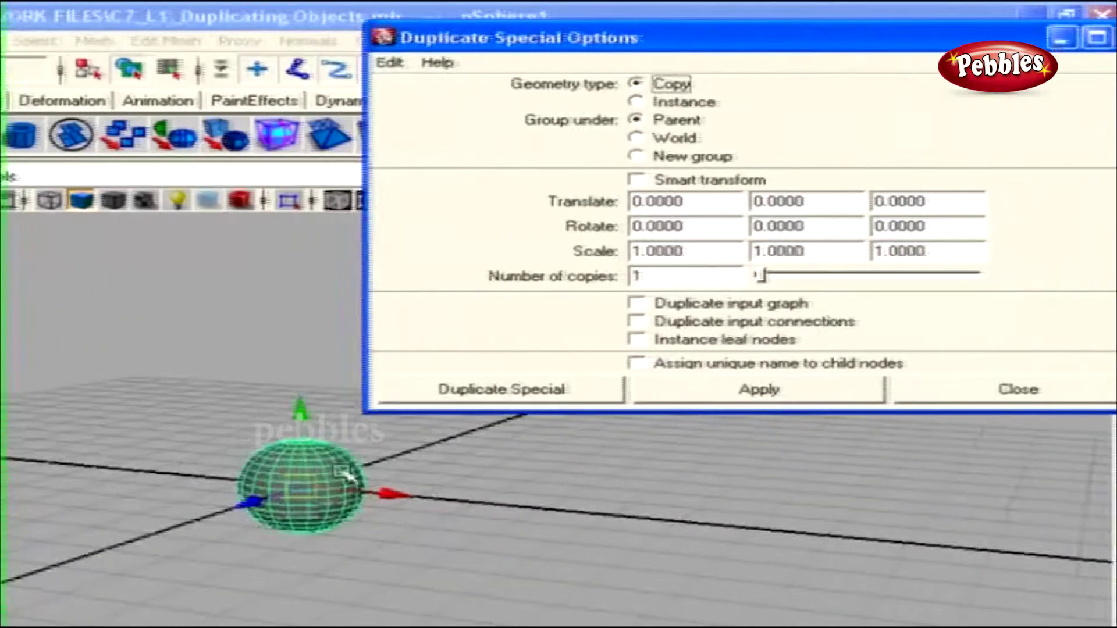
middle_click_drag(346, 474, 302, 511, "alt")
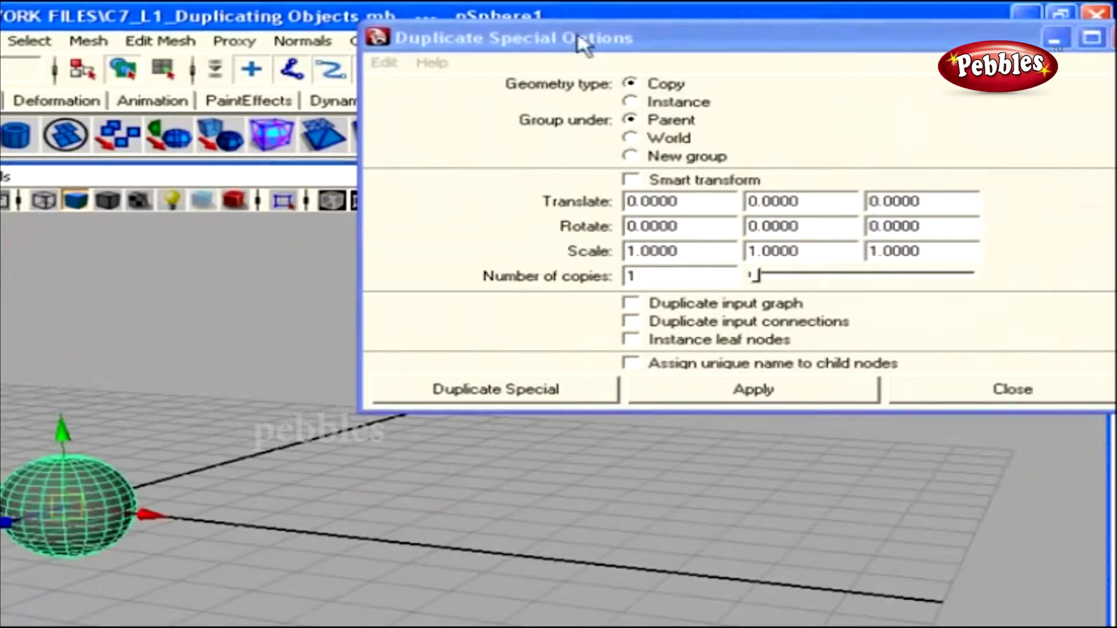
left_click_drag(582, 43, 568, 114)
left_click(658, 191)
left_click(373, 135)
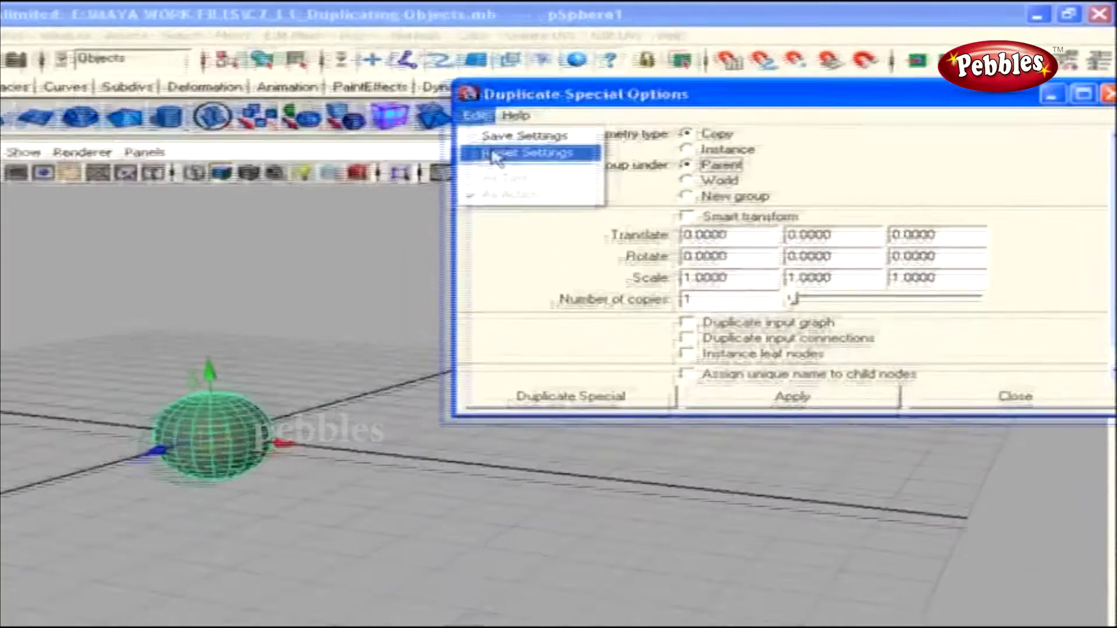
left_click(407, 177)
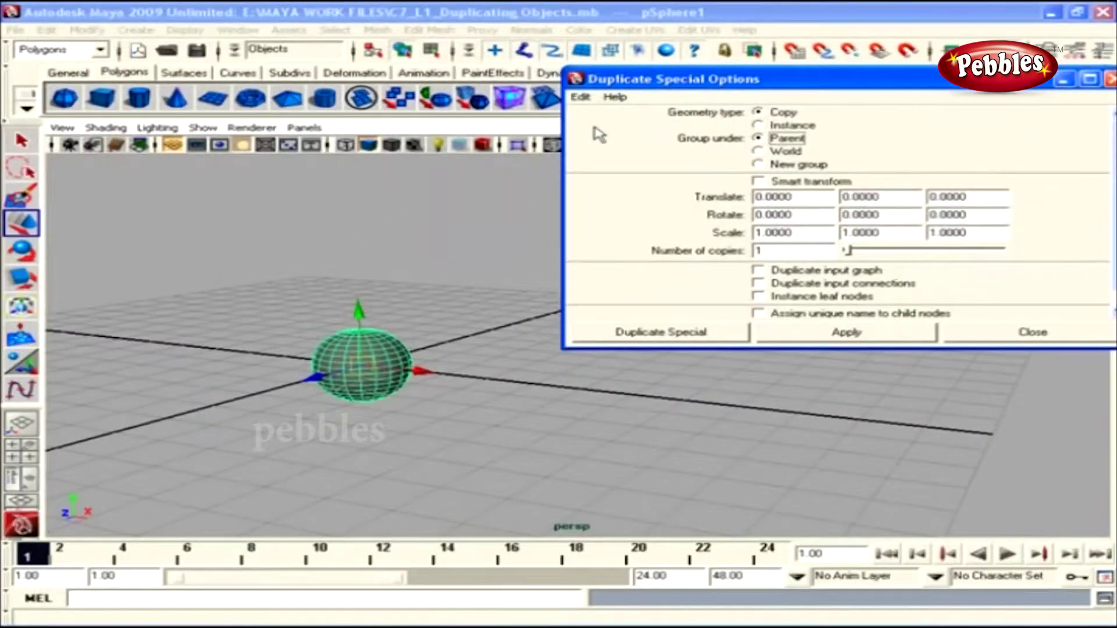
left_click_drag(771, 93, 759, 101)
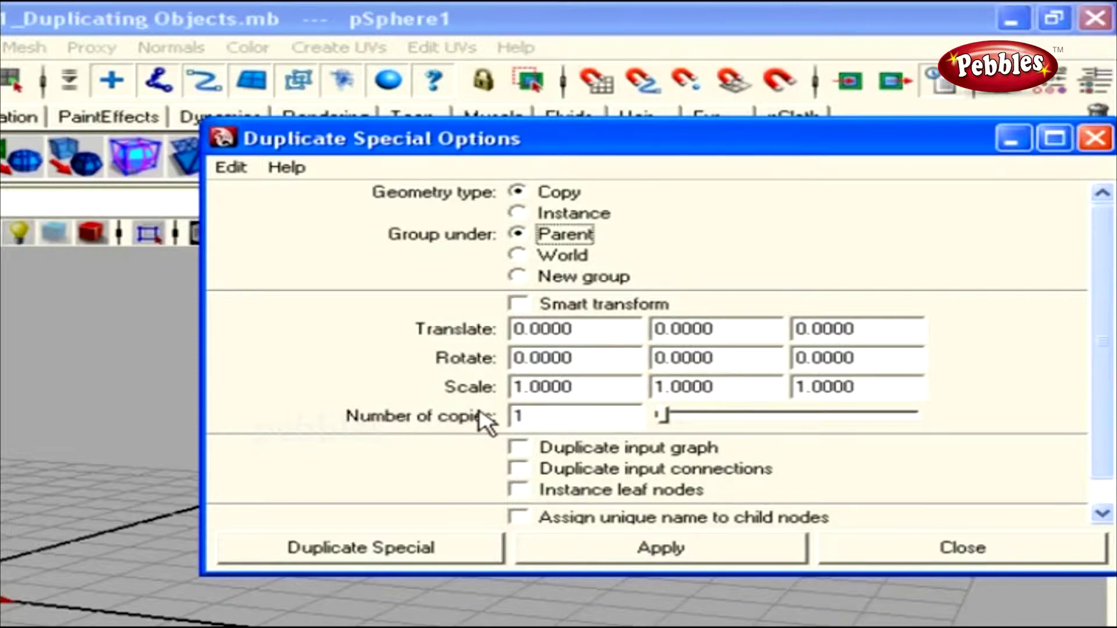
- Create 5 copies of the sphere with Duplicate Special, using an X translation of 2 per copy
left_click_drag(541, 415, 451, 417)
left_click_drag(666, 422, 706, 426)
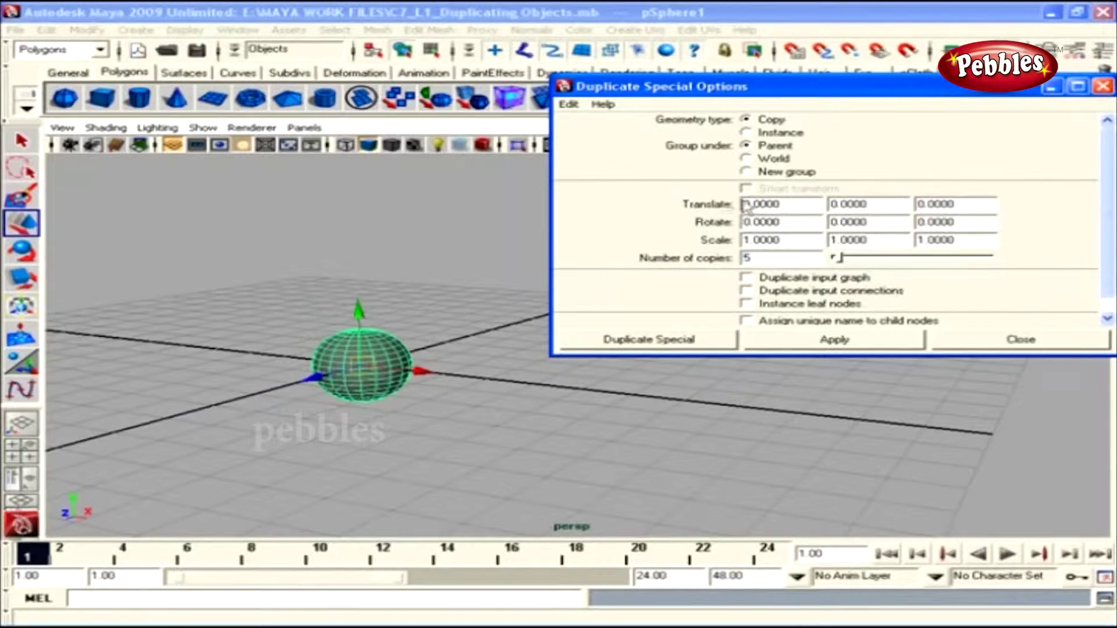
left_click_drag(791, 207, 741, 205)
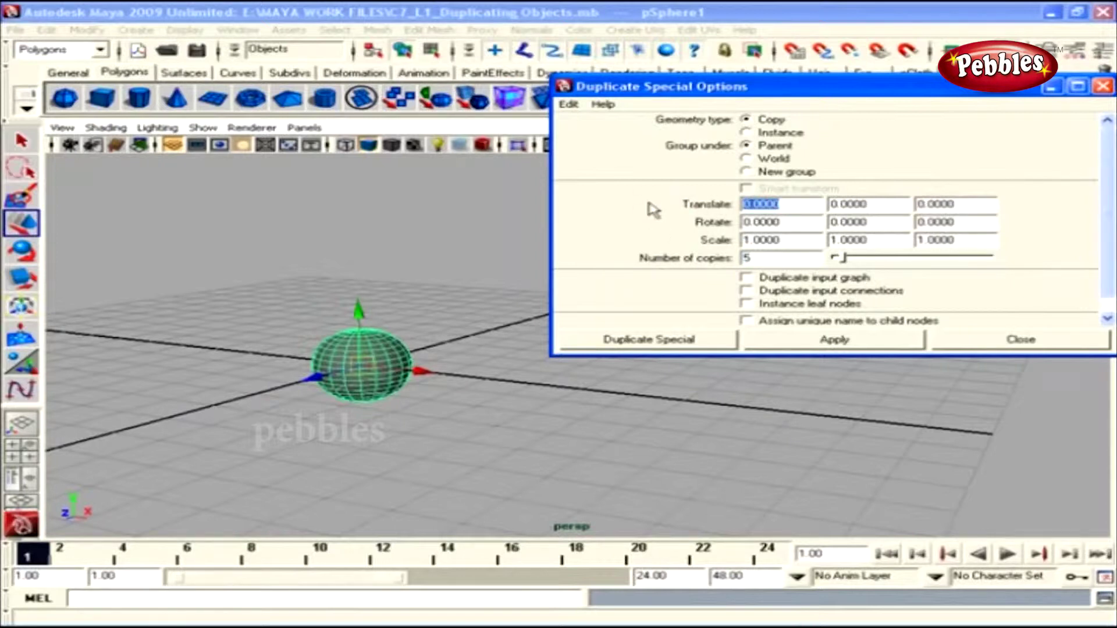
type("2")
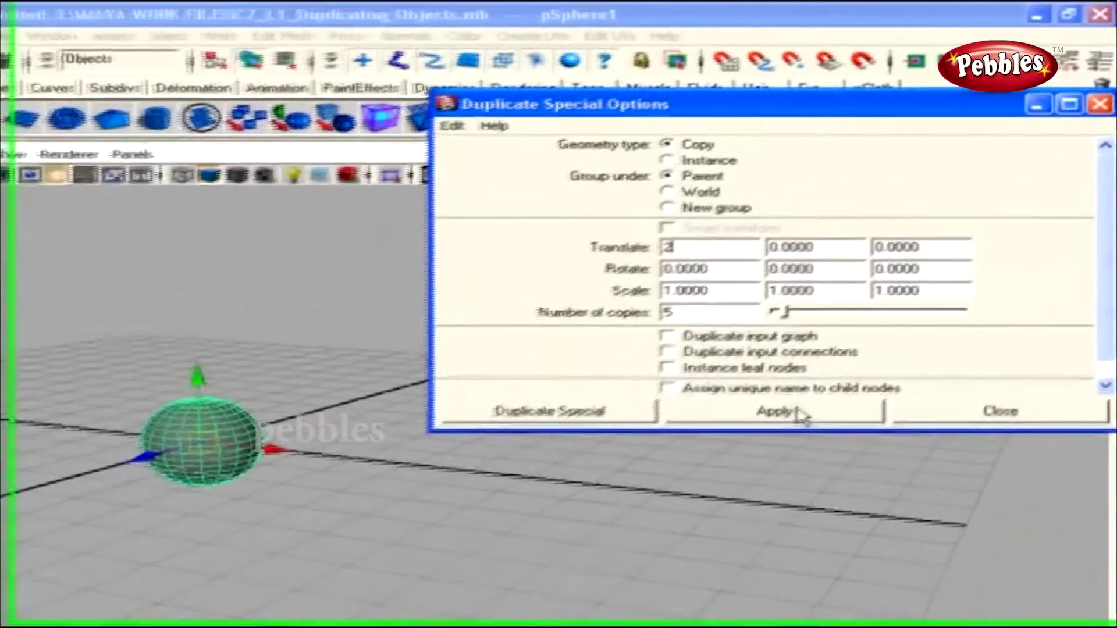
left_click(852, 340)
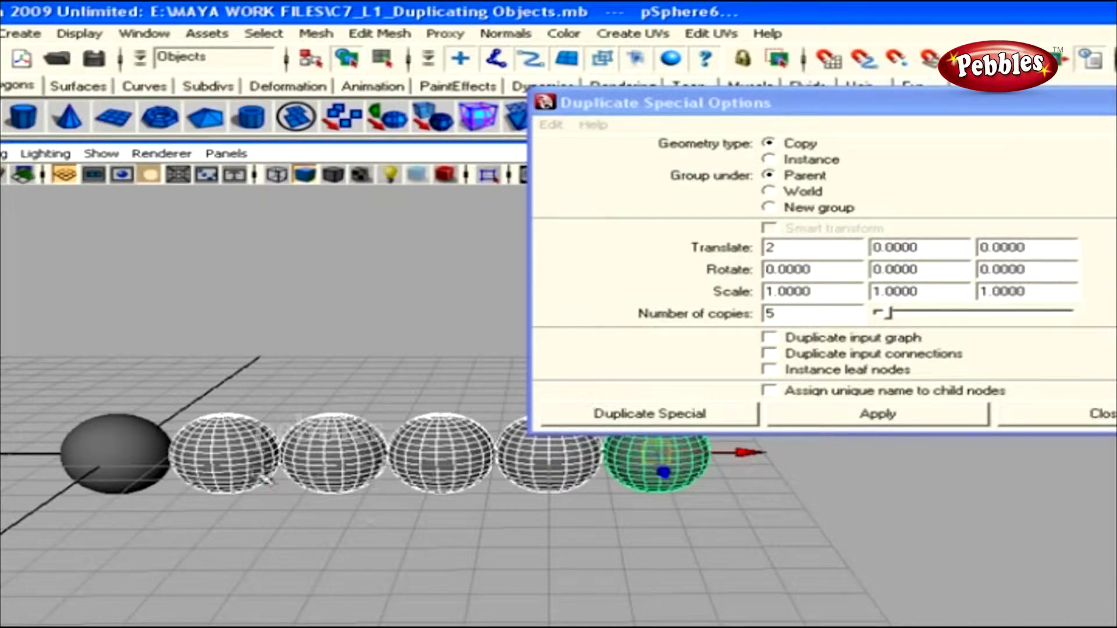
- Examine the Translate X channel of individual sphere copies in the Channel Box
left_click(227, 453)
left_click_drag(299, 448, 349, 492, "alt")
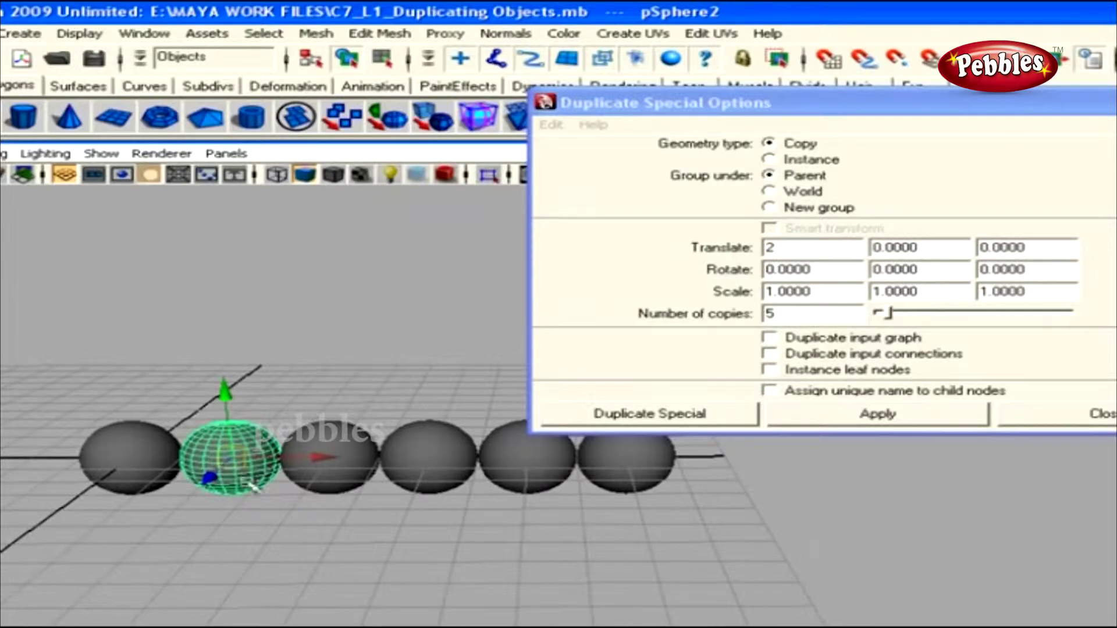
left_click(355, 445)
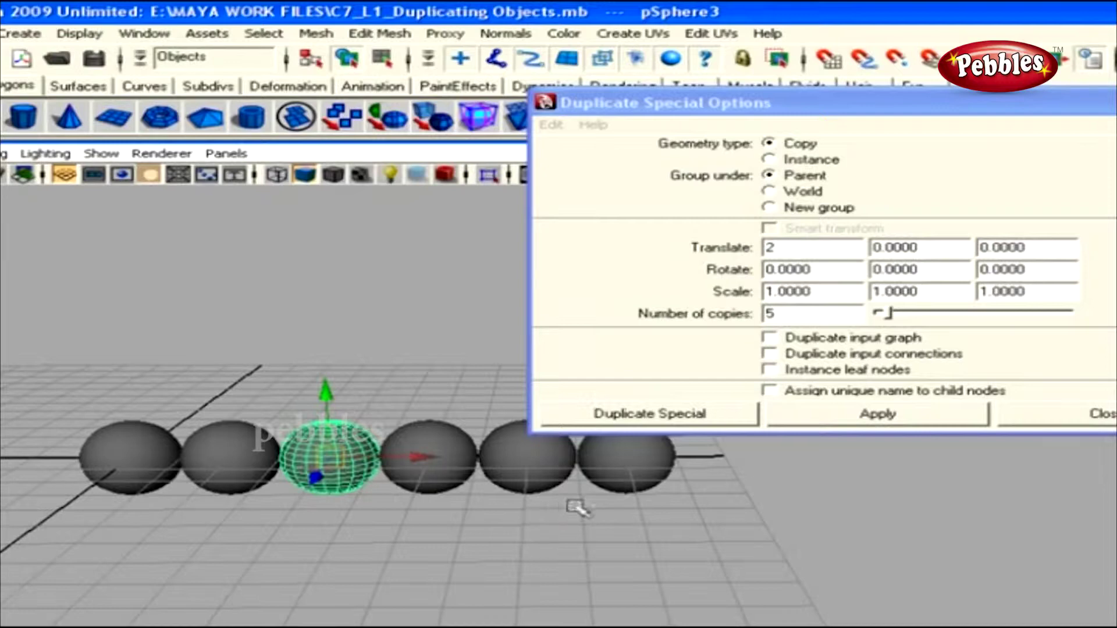
left_click_drag(985, 113, 861, 340)
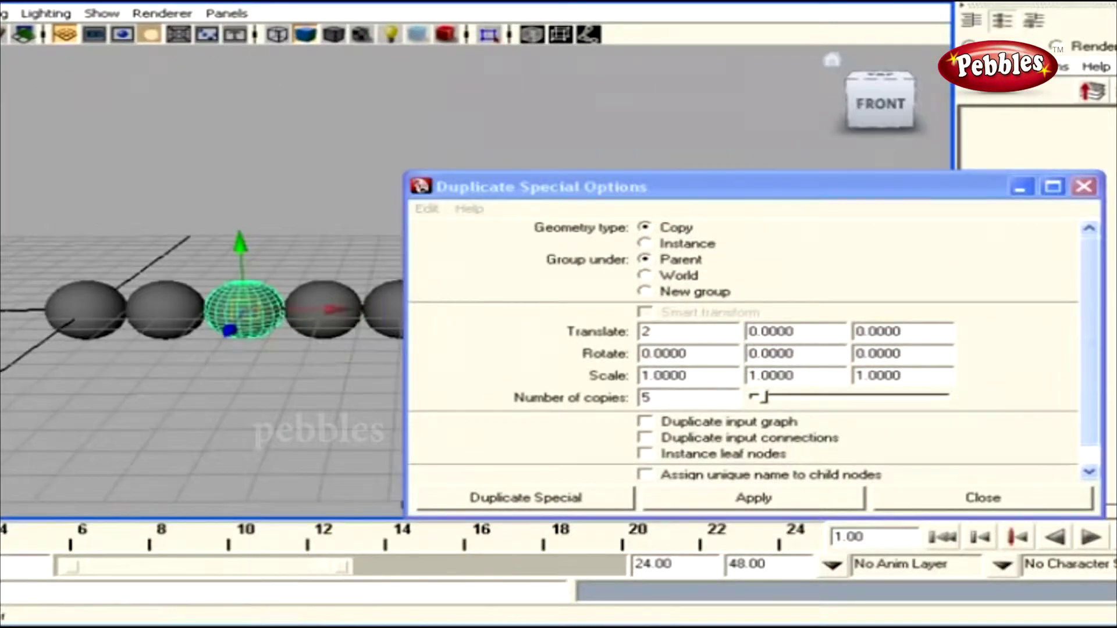
left_click(970, 20)
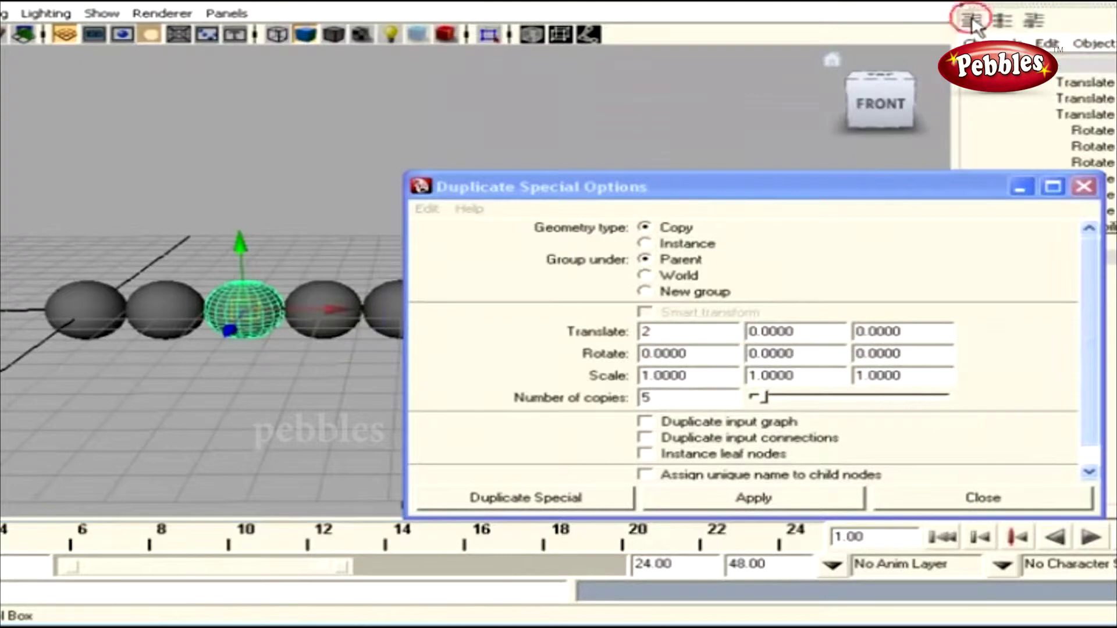
left_click(1085, 82)
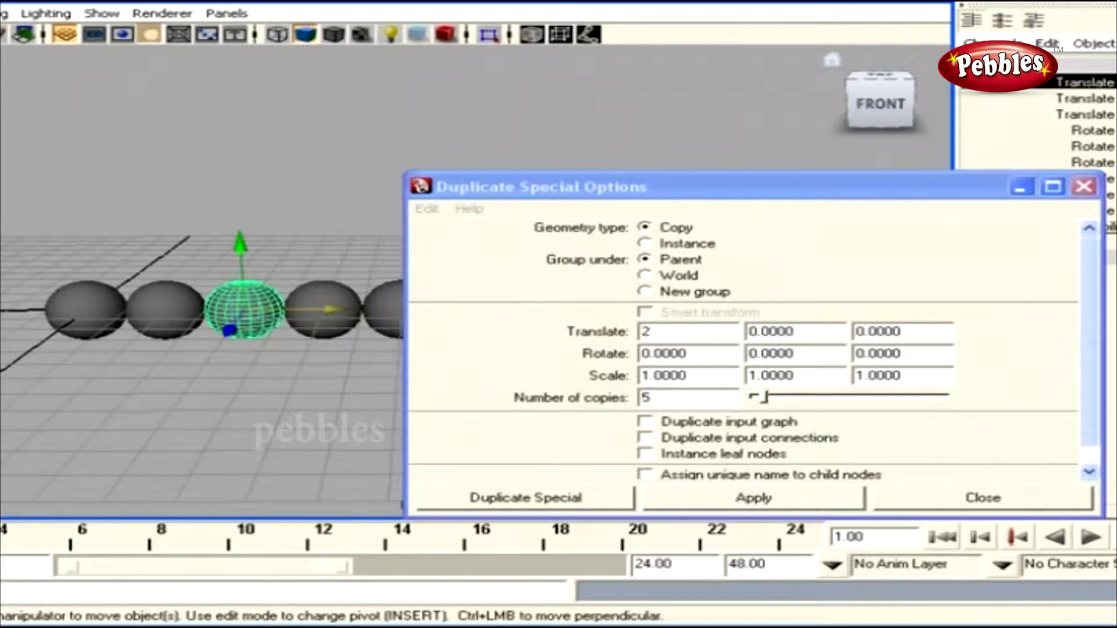
- Create 5 special duplicates of the fourth sphere in the row, with Rotate Y 2 and Scale Z 2 per copy
left_click(333, 292)
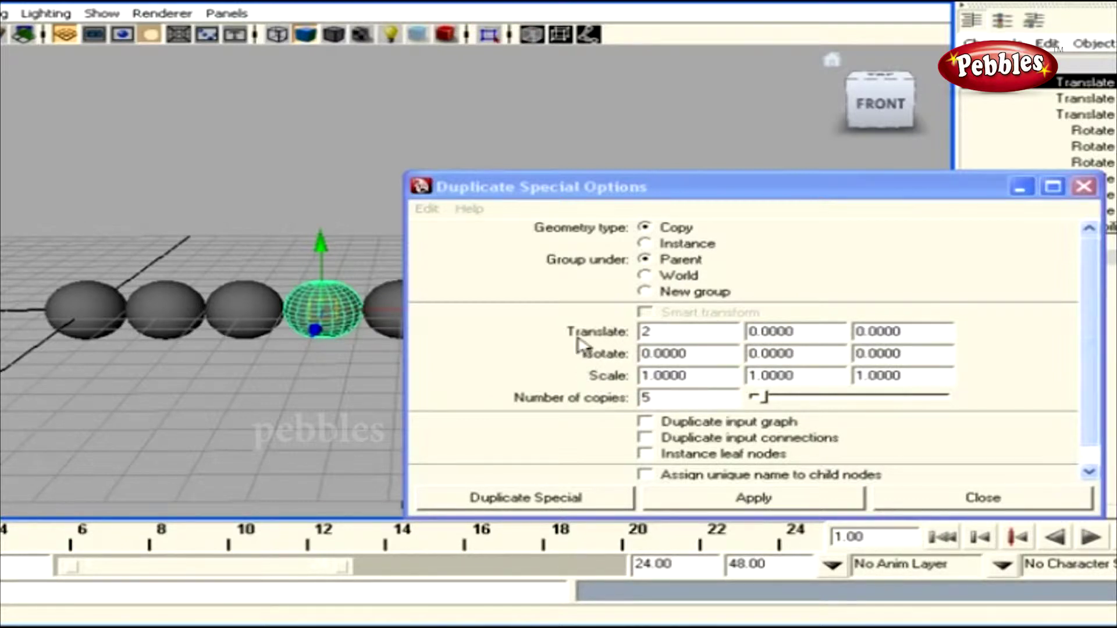
left_click(832, 357)
type("2")
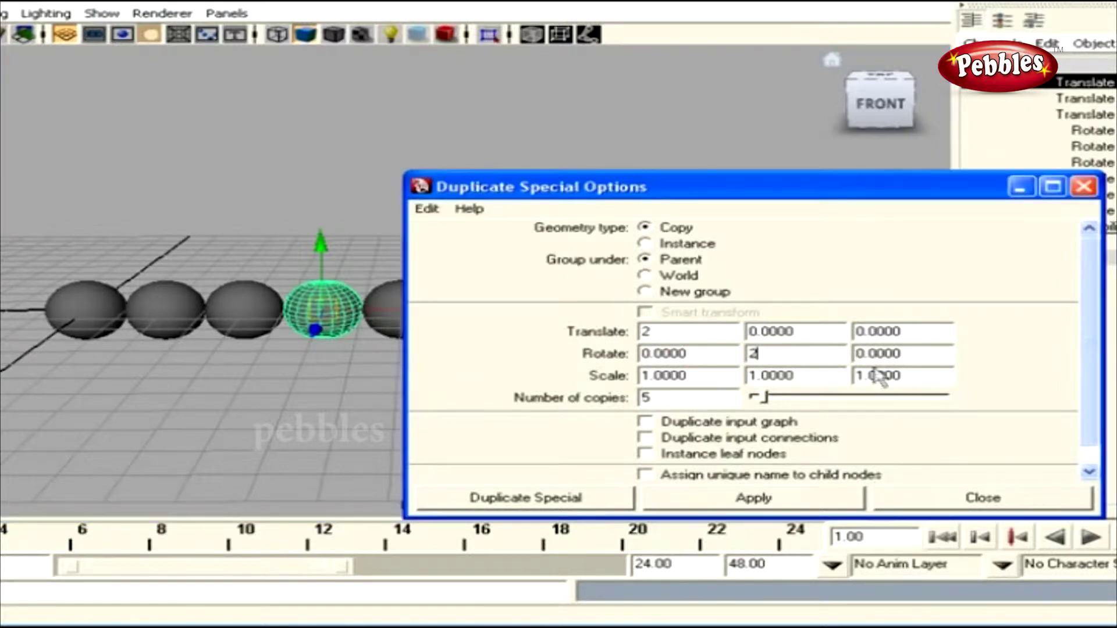
double_click(926, 372)
type("2")
left_click(805, 499)
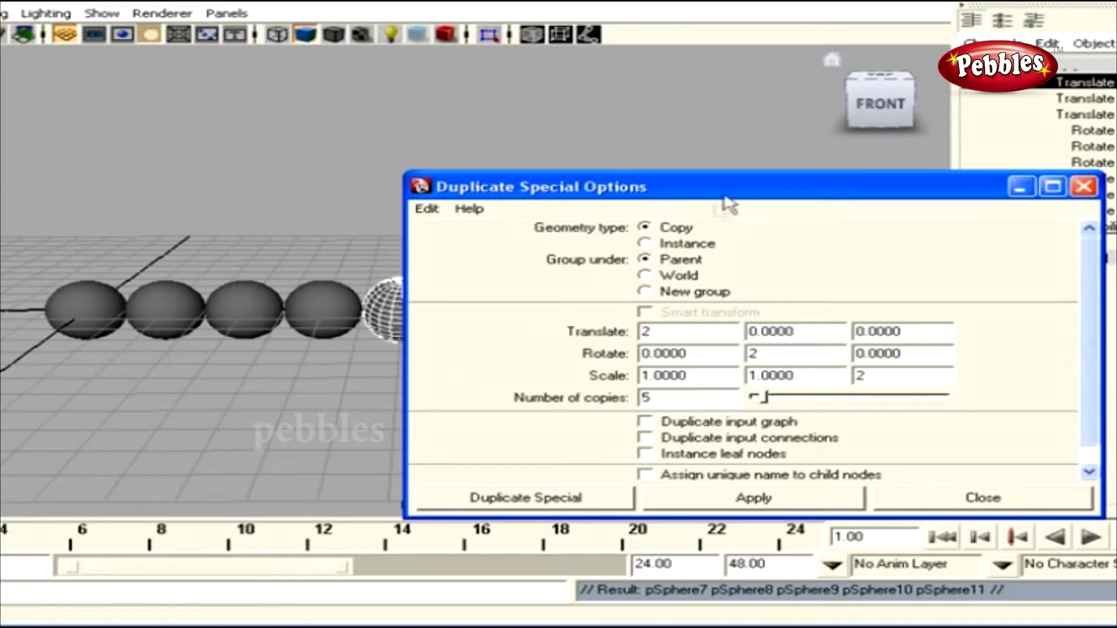
left_click_drag(726, 204, 773, 196)
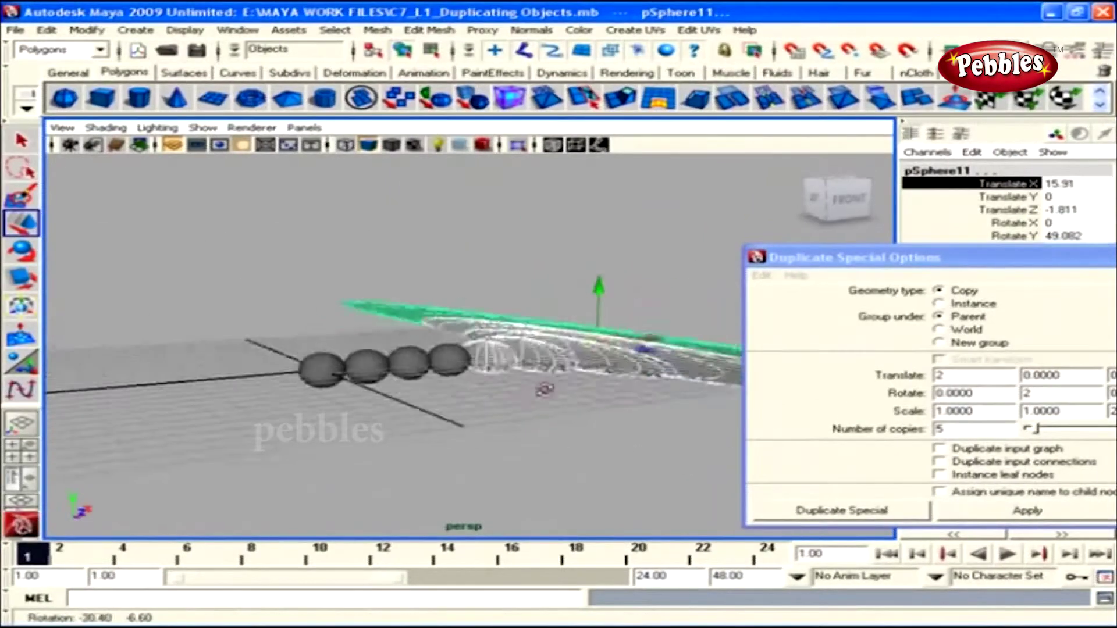
right_click_drag(545, 389, 543, 436, "alt")
left_click(503, 419)
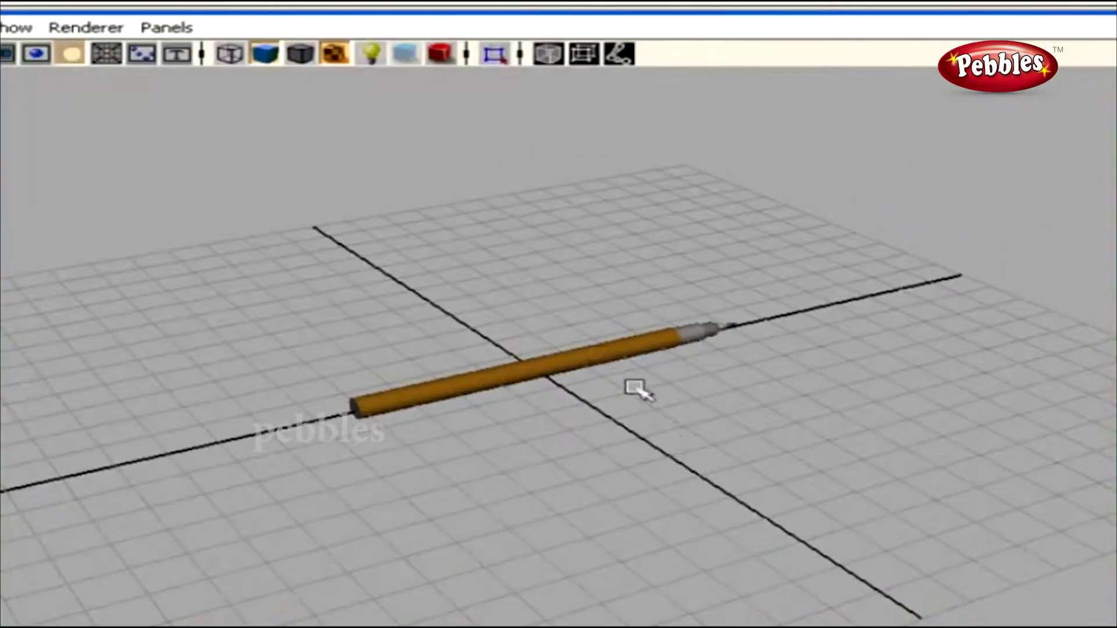
- Duplicate the pencil and move the copies along the X axis so one lies on each side of the original
left_click_drag(545, 314, 615, 402)
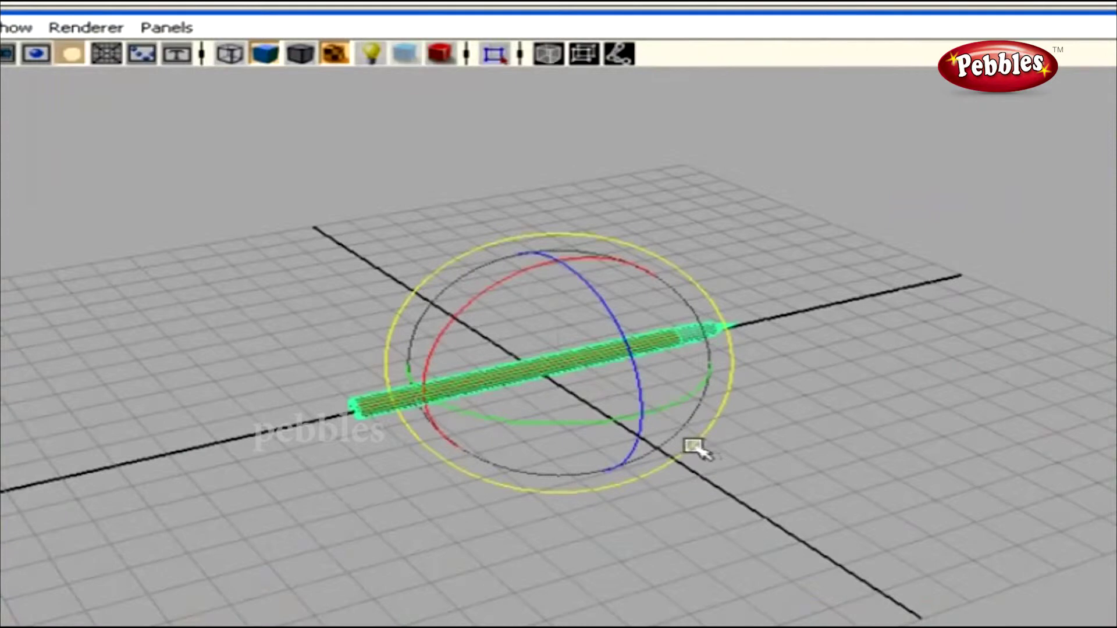
key("w")
mouse_move(624, 402)
left_mouse_down()
mouse_move(558, 367)
mouse_move(698, 481)
left_mouse_up()
key("ctrl+d")
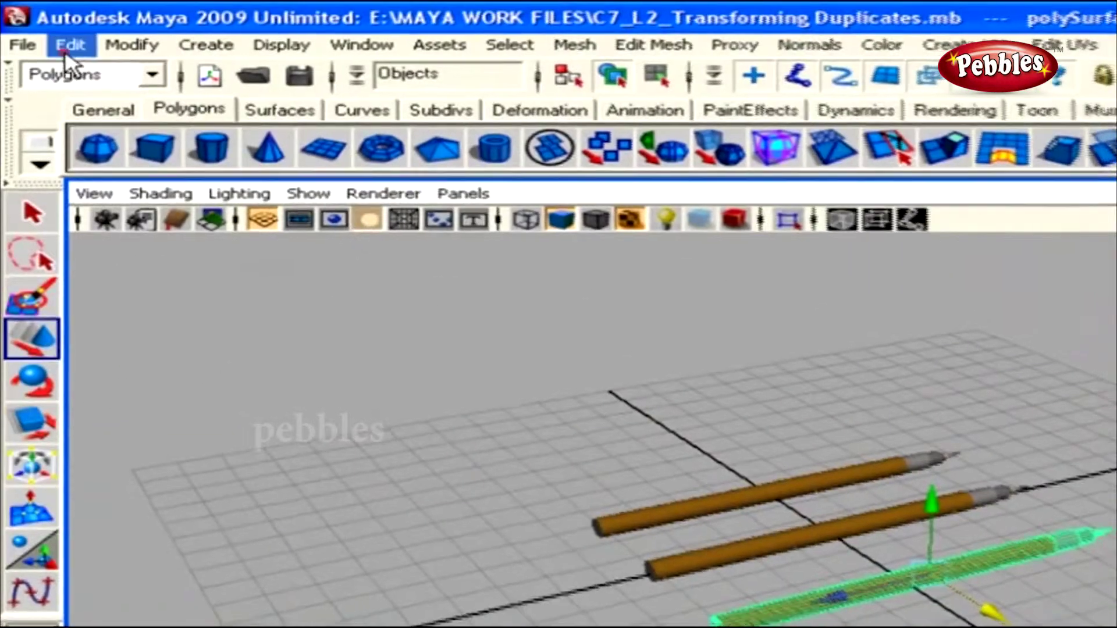
- Review the Duplicate Special options for the selected pencil, close them, and look over the other duplicate commands
left_click(69, 46)
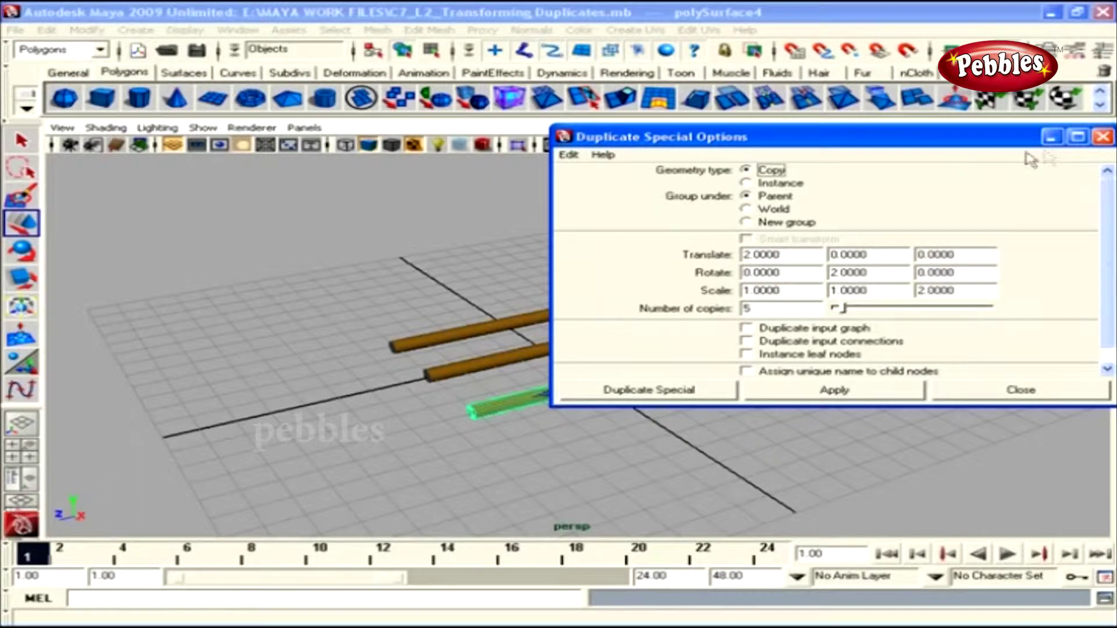
left_click(1102, 136)
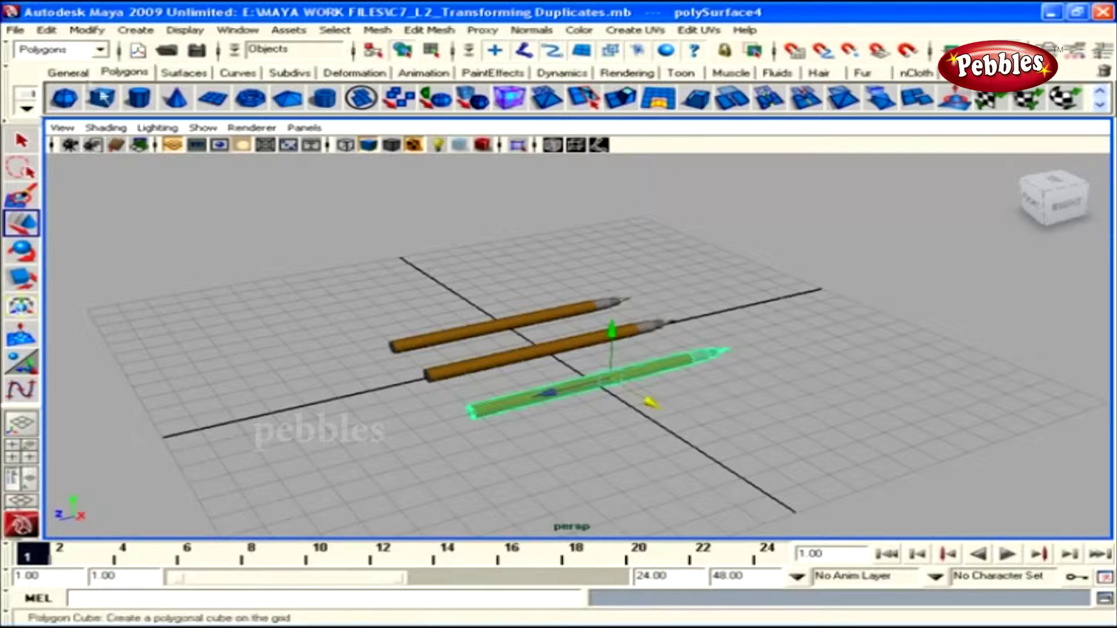
left_click(47, 30)
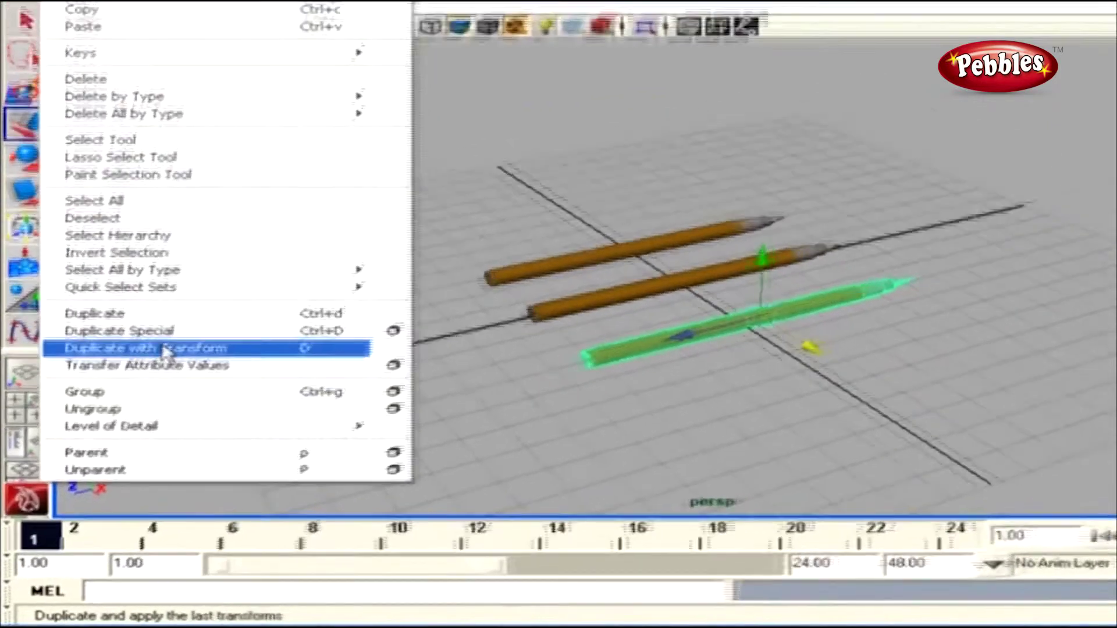
left_click(177, 331)
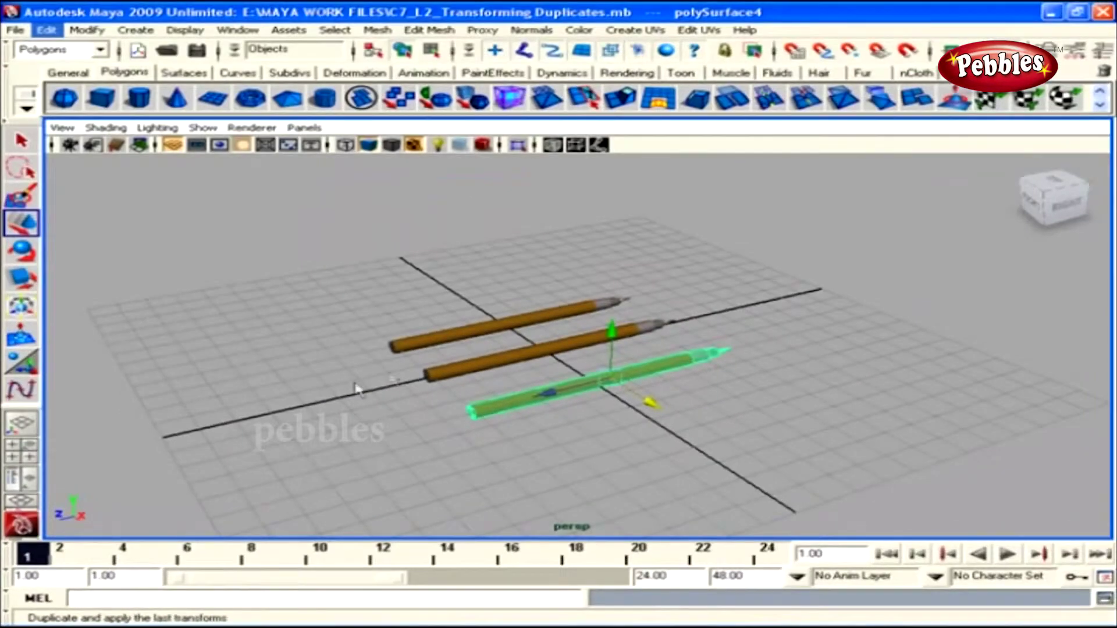
- Extend the row with two more evenly spaced pencil copies behind the rearmost one along the X axis
left_click(583, 346)
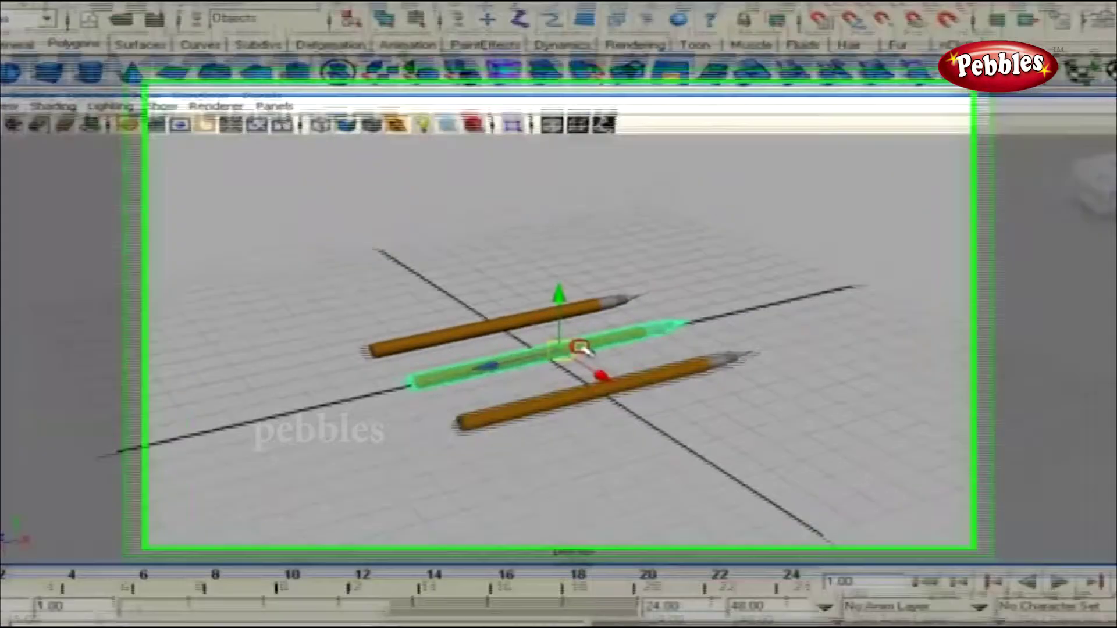
left_click(521, 318)
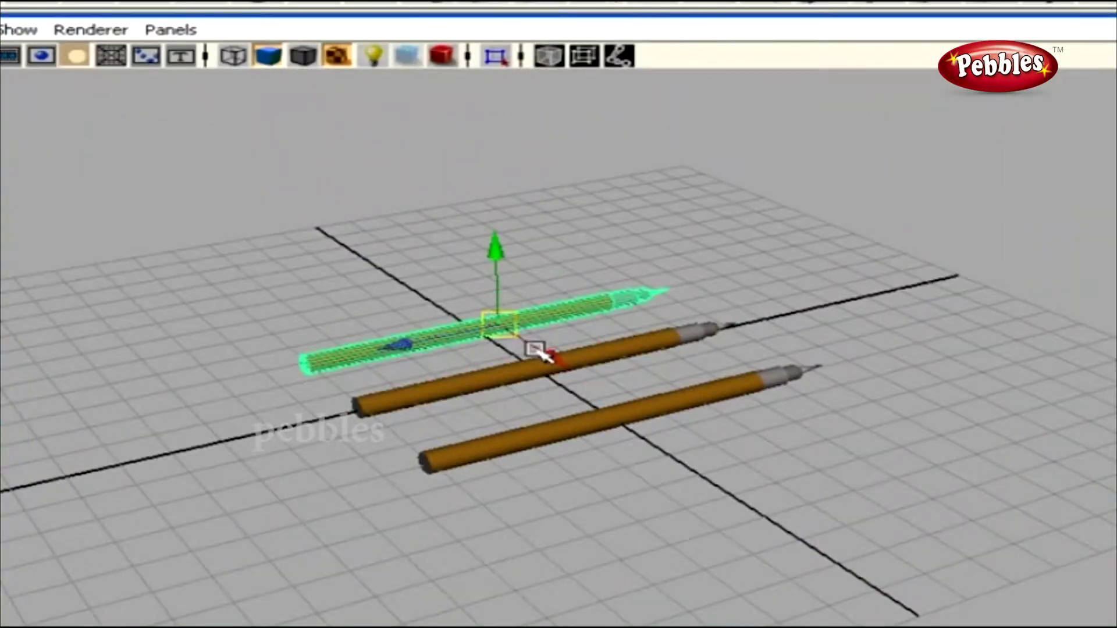
key("ctrl+d")
left_click_drag(567, 369, 429, 281)
key("ctrl+d")
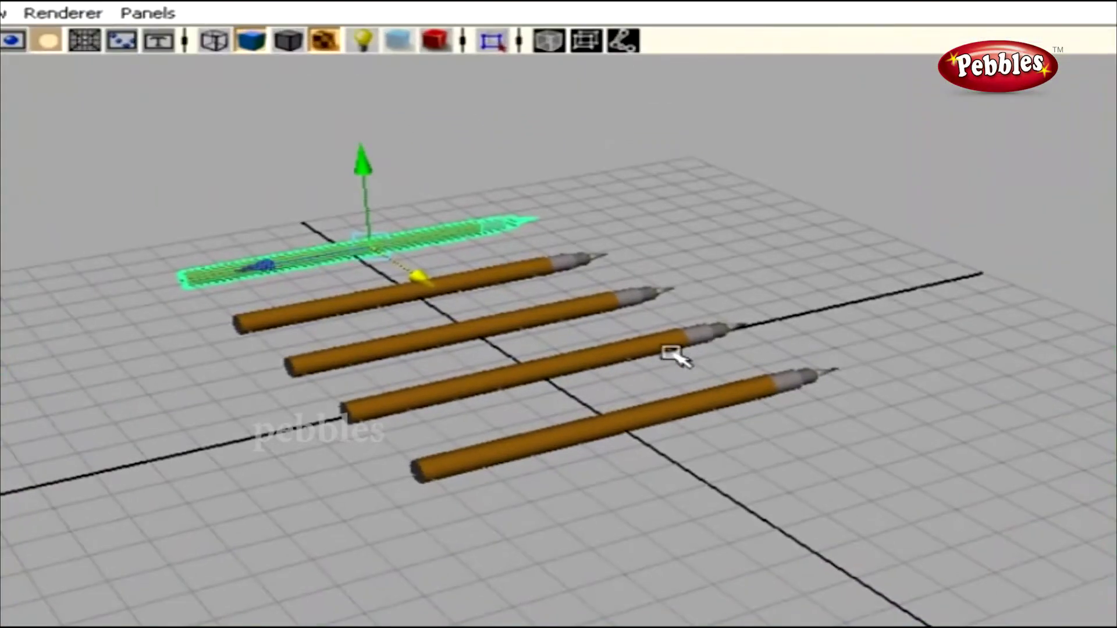
- Rotate the frontmost pencil copy about the vertical axis and move it to the near corner of the grid
left_click(629, 336)
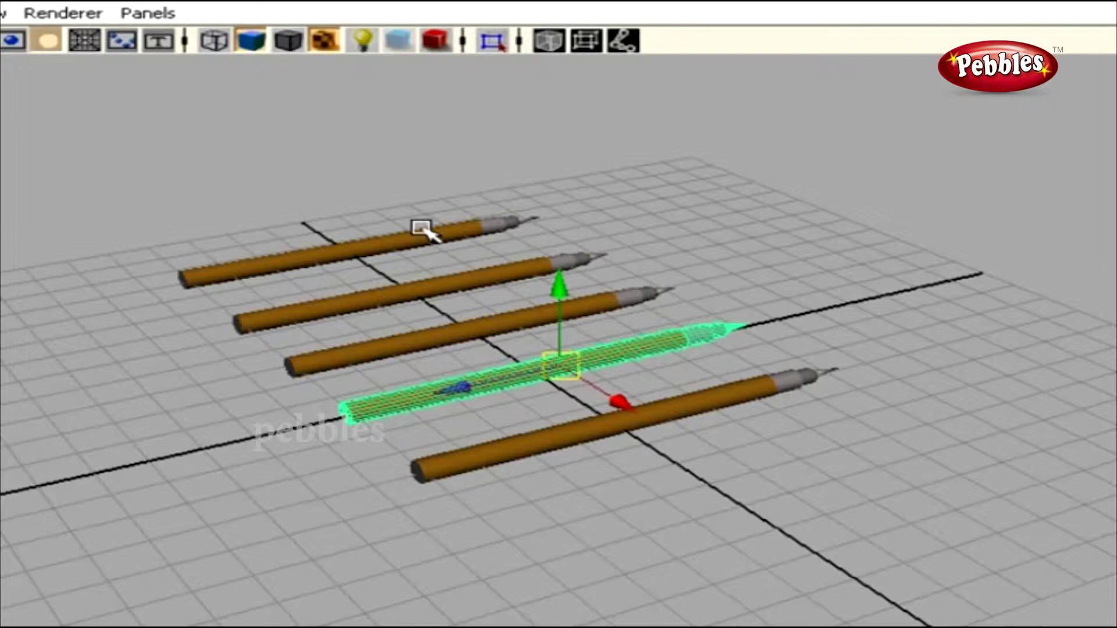
left_click(668, 412)
key("e")
left_click_drag(606, 473, 745, 496)
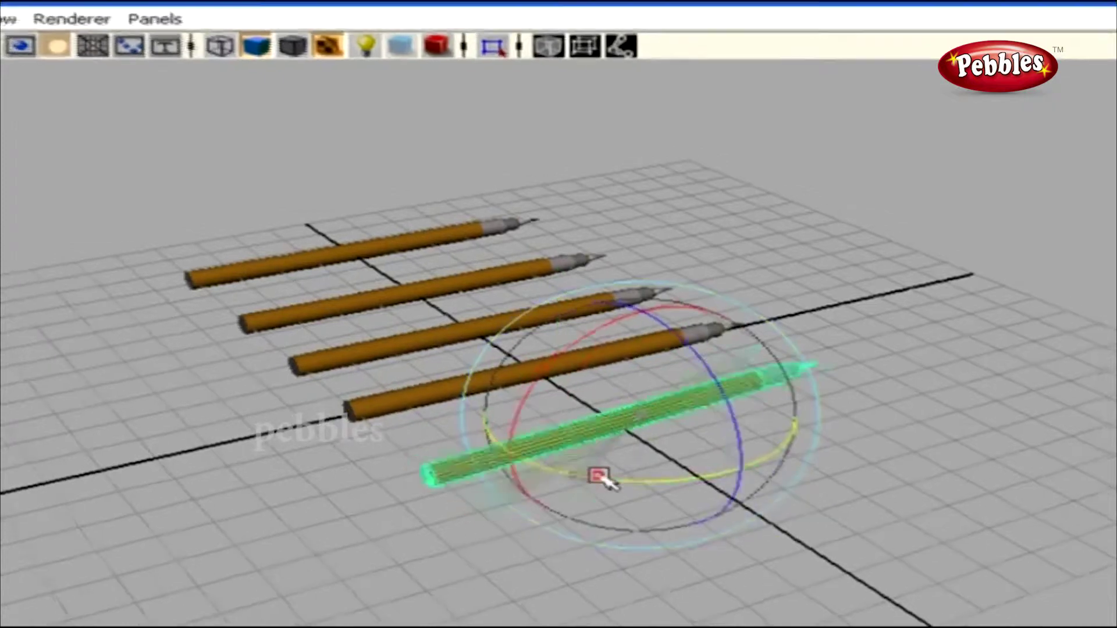
key("w")
mouse_move(634, 414)
left_mouse_down()
mouse_move(226, 532)
mouse_move(158, 517)
left_mouse_up()
- Rotate the pencil copy directly behind the original about the vertical axis and move it to the grid's far side
left_click(578, 317)
key("e")
left_click_drag(593, 358, 355, 360)
mouse_move(447, 367)
left_mouse_down()
mouse_move(436, 374)
mouse_move(573, 358)
left_mouse_up()
key("w")
mouse_move(495, 355)
left_mouse_down()
mouse_move(602, 279)
mouse_move(704, 252)
mouse_move(686, 279)
left_mouse_up()
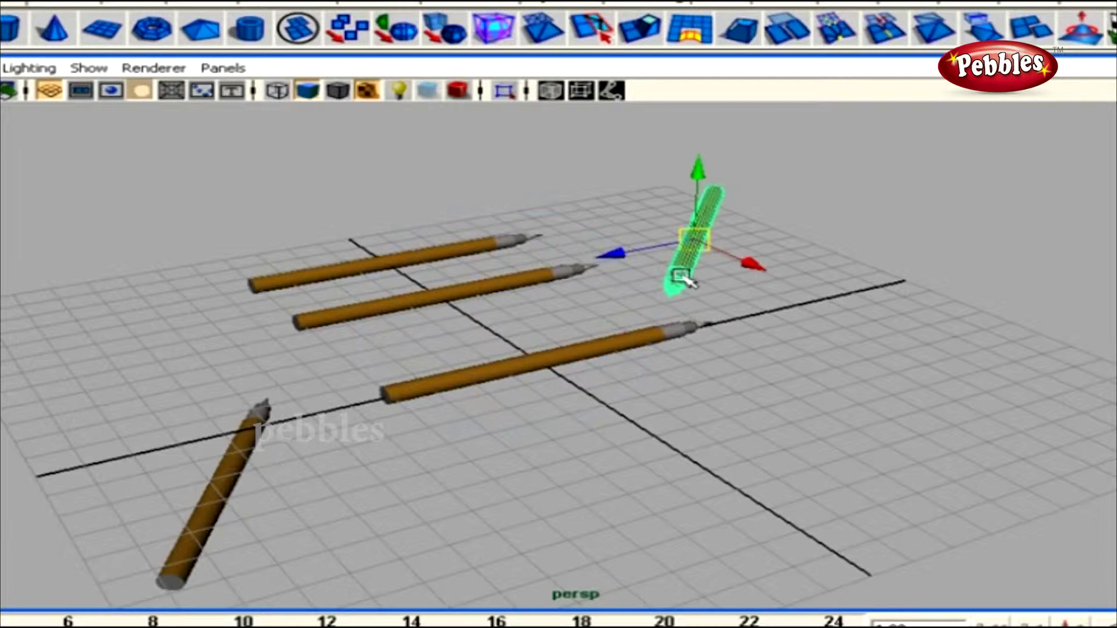
- Select and delete all four pencil copies, keeping only the original pencil on the Z axis
left_click_drag(374, 259, 317, 329, "shift")
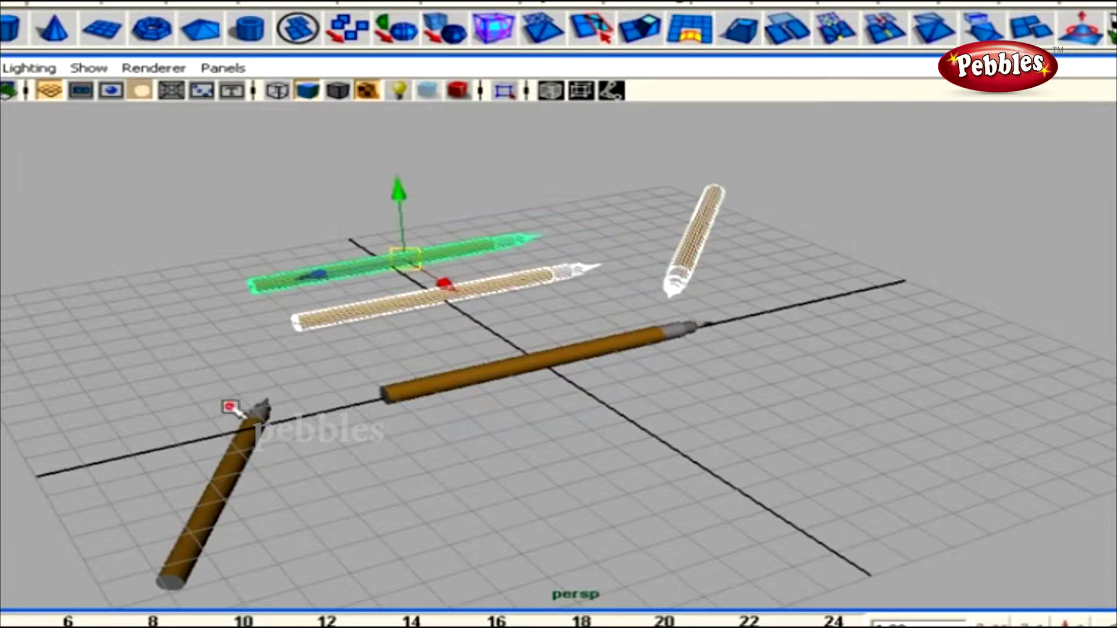
left_click(240, 405)
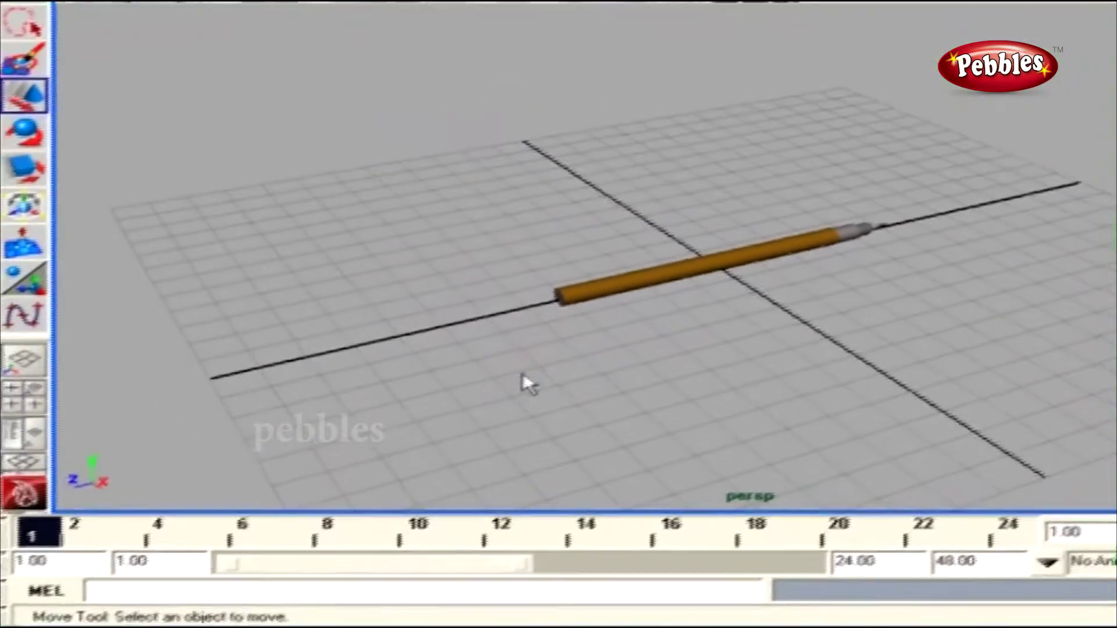
- Move the pencil about 14 cm along the Z axis and place its pivot at the centre of the grid
left_click(611, 293)
mouse_move(773, 374)
left_mouse_down("alt")
mouse_move(743, 378)
mouse_move(689, 344)
left_mouse_up("alt")
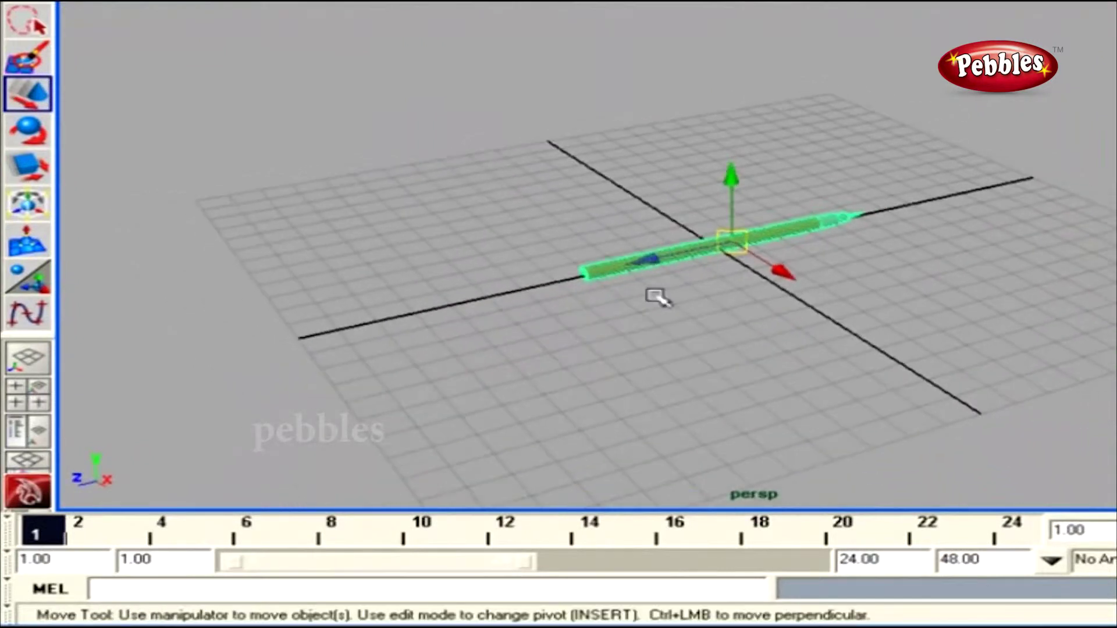
left_click_drag(643, 259, 108, 401)
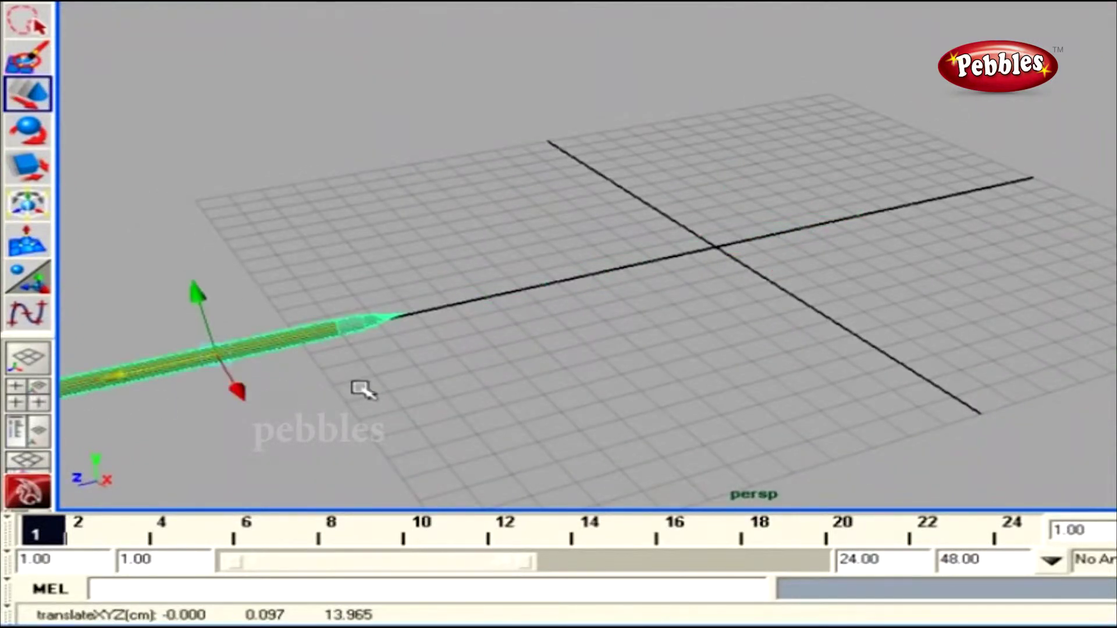
key("Insert")
mouse_move(141, 368)
left_mouse_down()
mouse_move(663, 252)
mouse_move(820, 341)
mouse_move(778, 292)
mouse_move(788, 304)
left_mouse_up()
key("Insert")
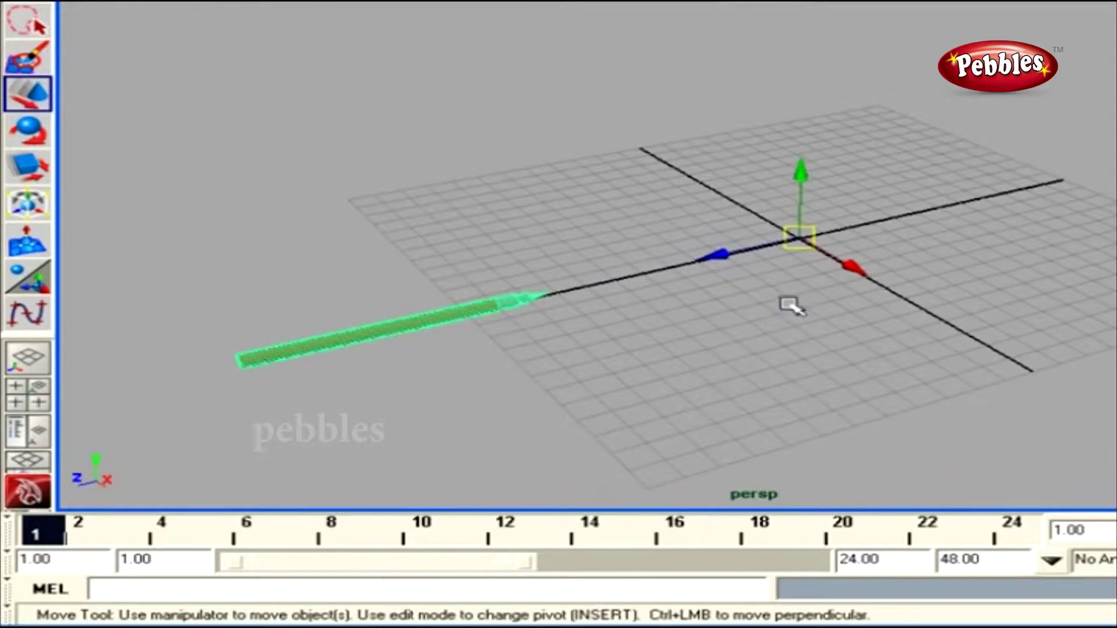
- Copy the pencil using Duplicate with Transform and rotate the copy about -32 degrees around the Y axis
key("e")
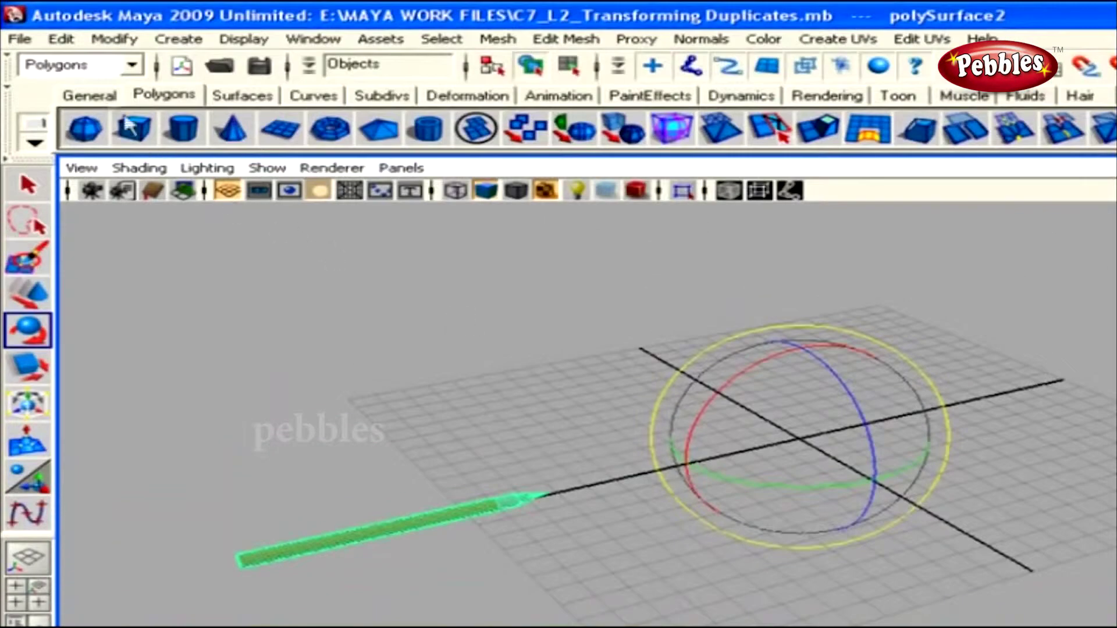
left_click(61, 39)
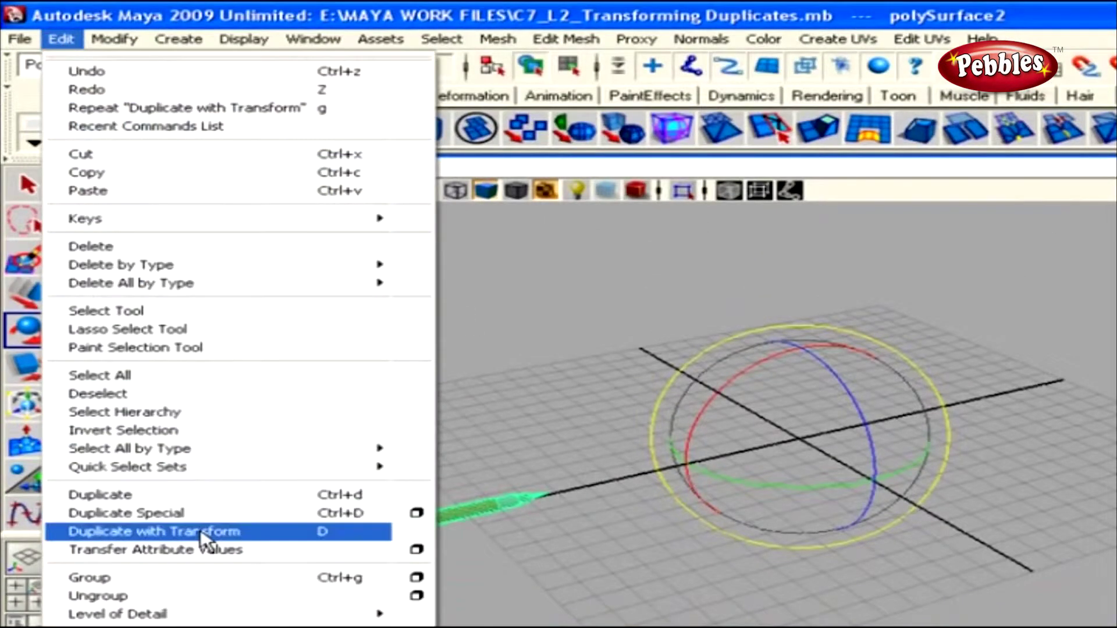
left_click(200, 531)
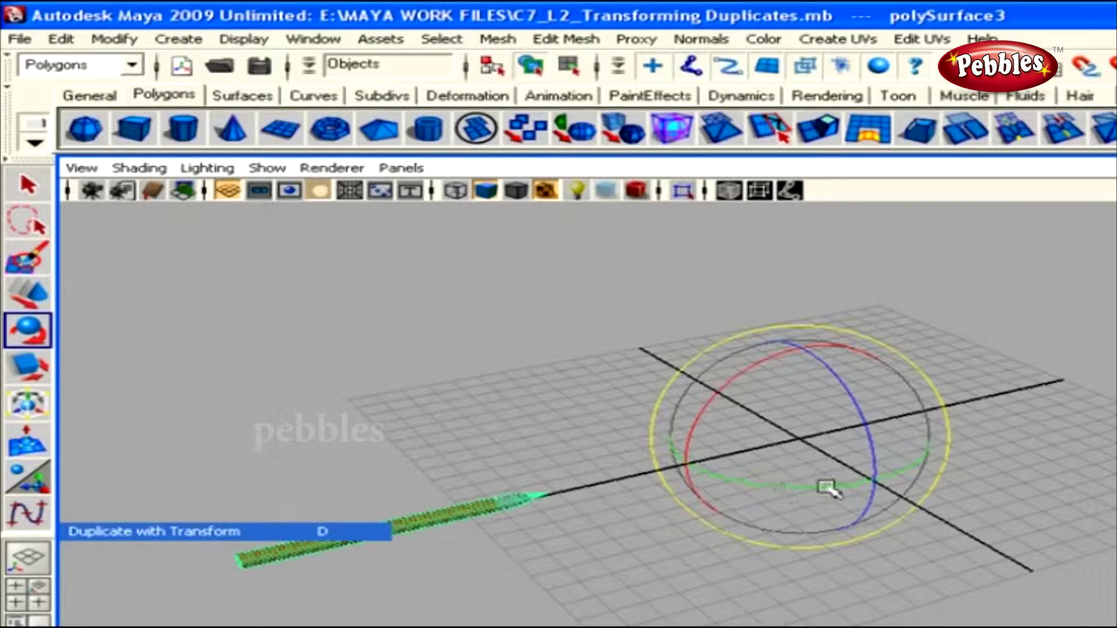
left_click_drag(827, 487, 752, 489)
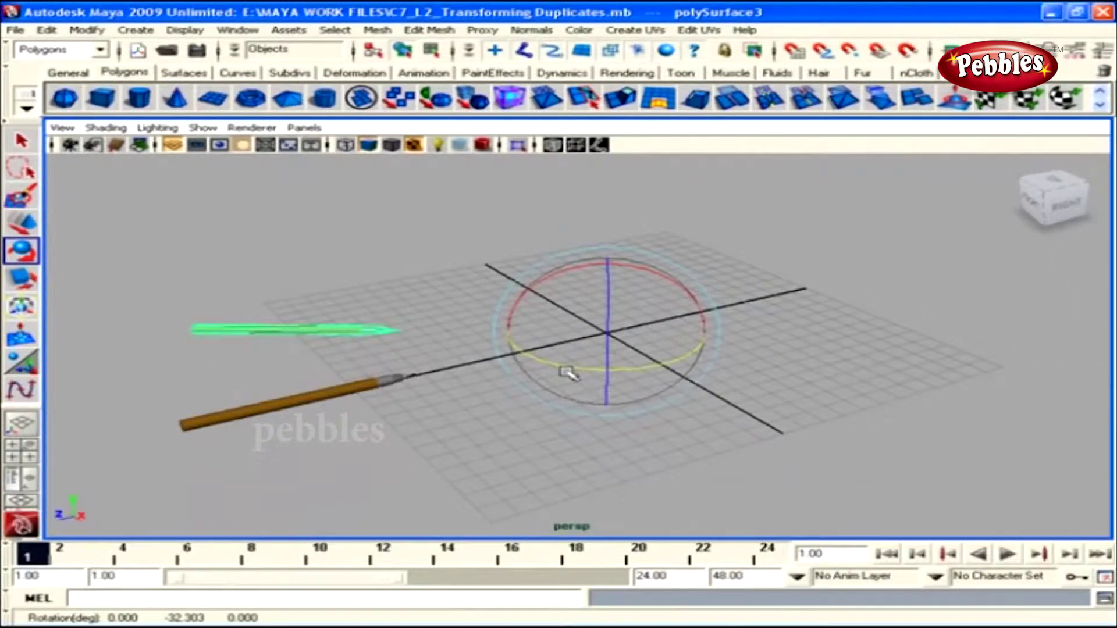
- Repeat Duplicate with Transform to add six more pencils in a ring around the grid's centre
key("shift+d")
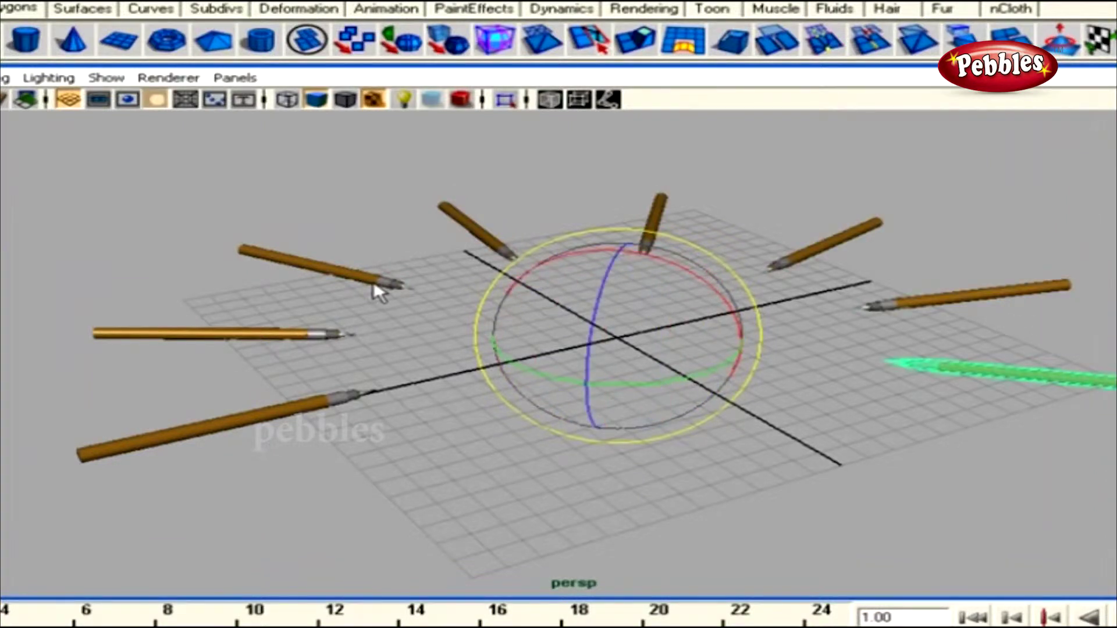
mouse_move(685, 336)
left_mouse_down("alt")
mouse_move(648, 399)
mouse_move(691, 299)
mouse_move(705, 425)
left_mouse_up("alt")
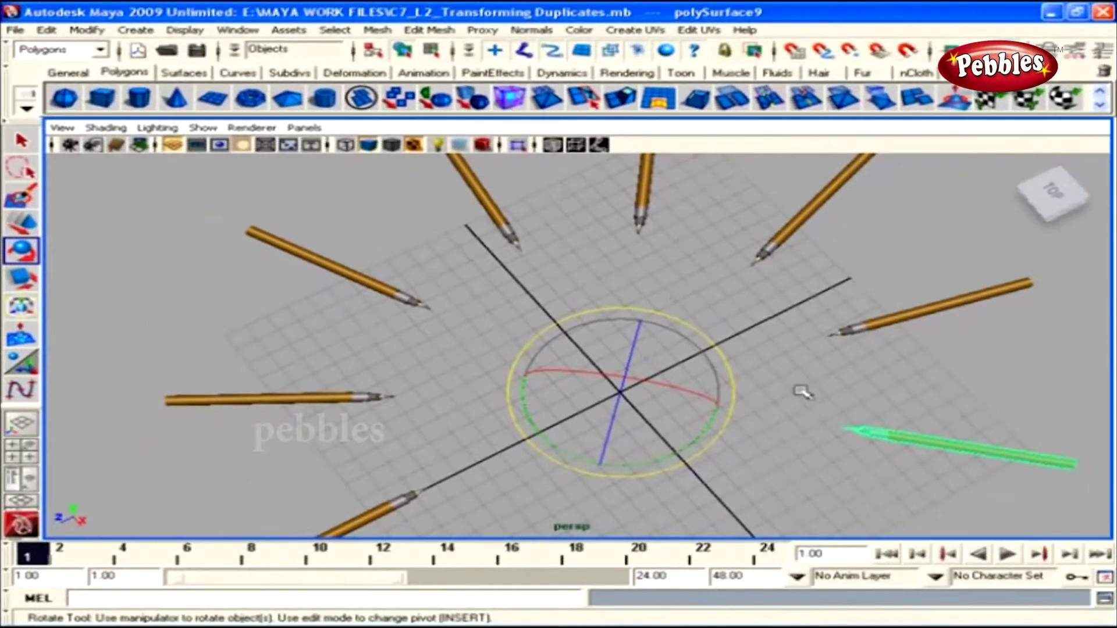
right_click_drag(867, 412, 584, 414, "alt")
mouse_move(580, 392)
left_mouse_down("alt")
mouse_move(544, 319)
mouse_move(635, 364)
left_mouse_up("alt")
middle_click_drag(636, 363, 675, 365, "alt")
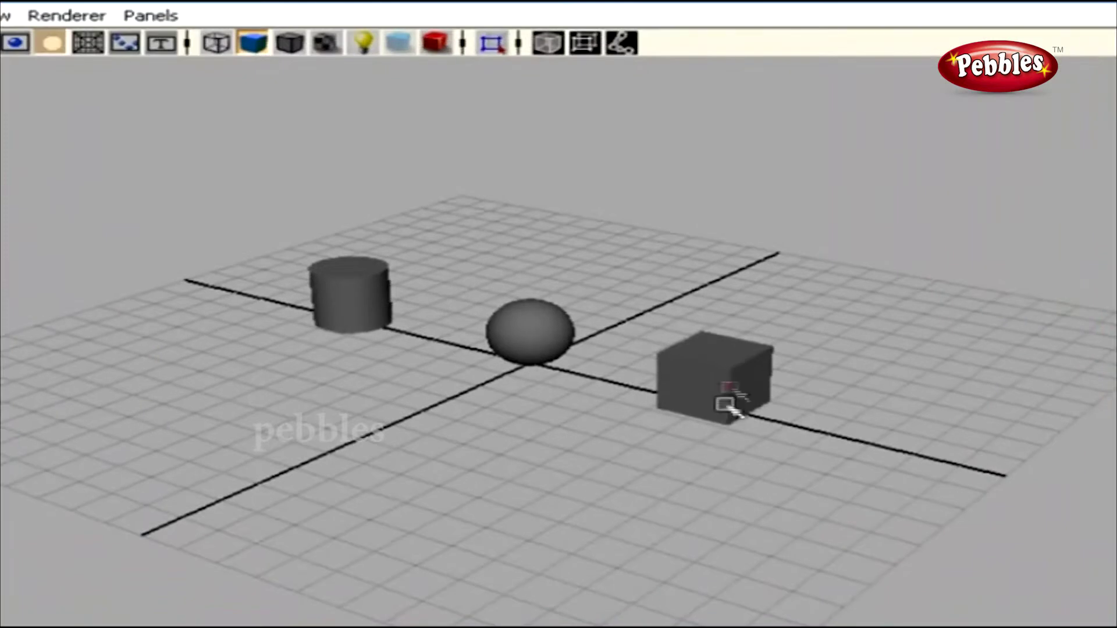
- Duplicate the cube, move the copy forward along the Z axis, and add a second copy farther along that axis
left_click(728, 406)
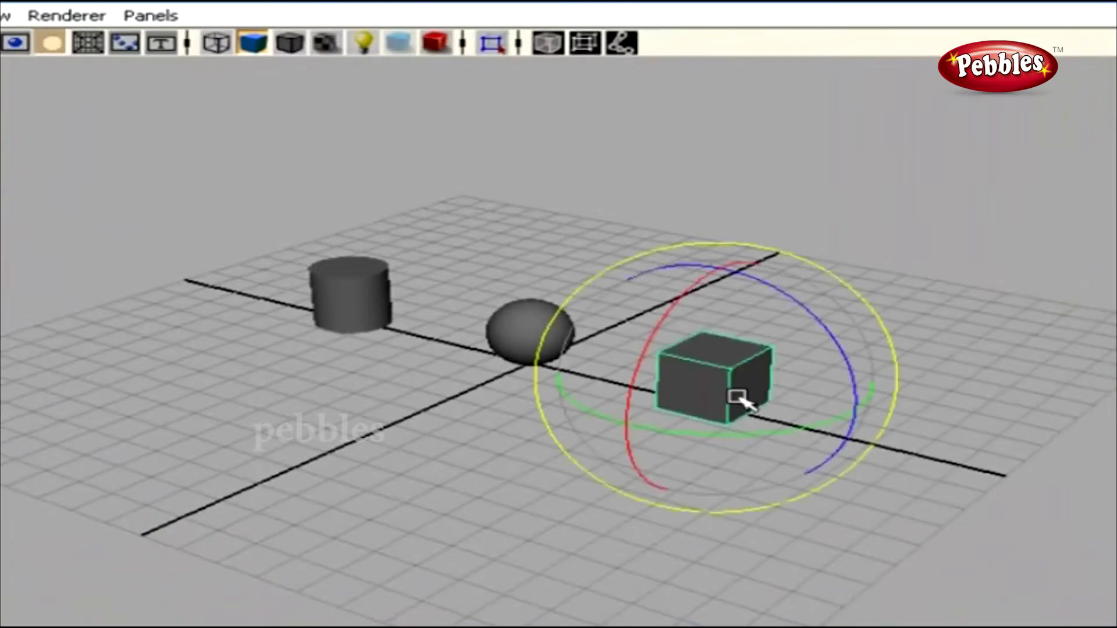
key("w")
key("ctrl+d")
middle_click_drag(635, 424, 374, 560)
key("ctrl+d")
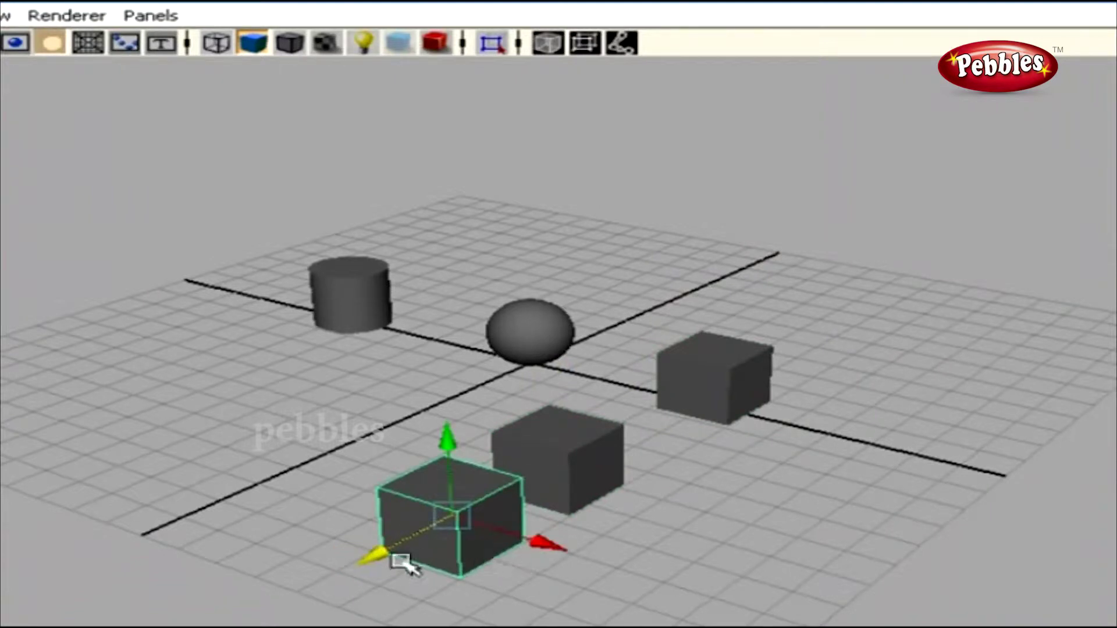
- Move the front cube's pivot near the original cube, rotate a duplicate around Y, and repeat the transformed duplicate twice
key("q")
key("w")
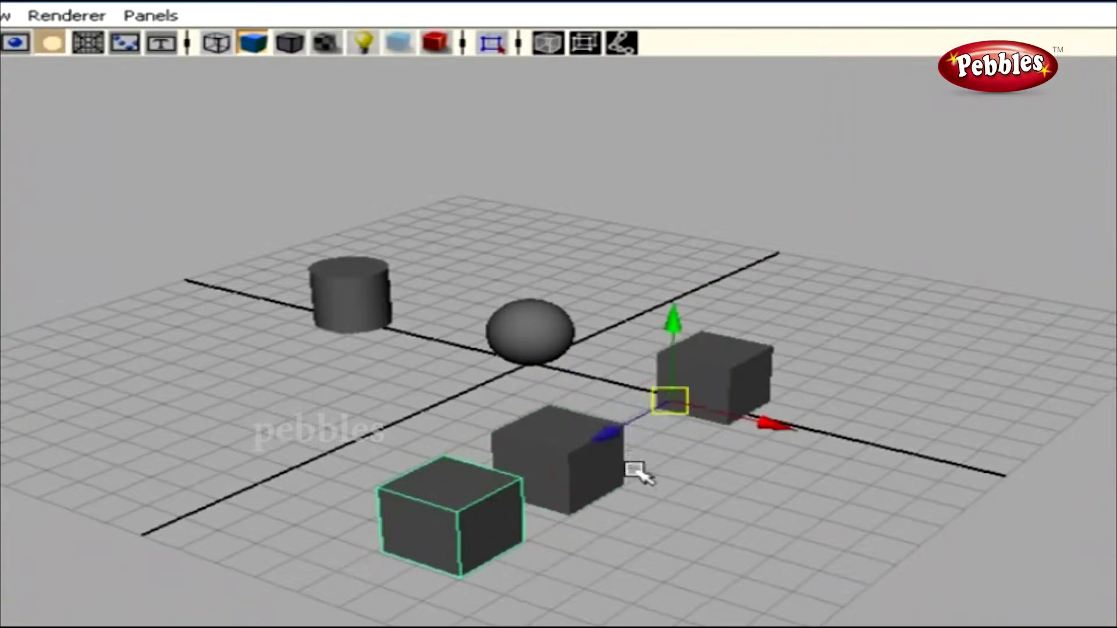
key("e")
key("ctrl+d")
left_click_drag(584, 457, 760, 448)
key("shift+d")
key("shift+d")
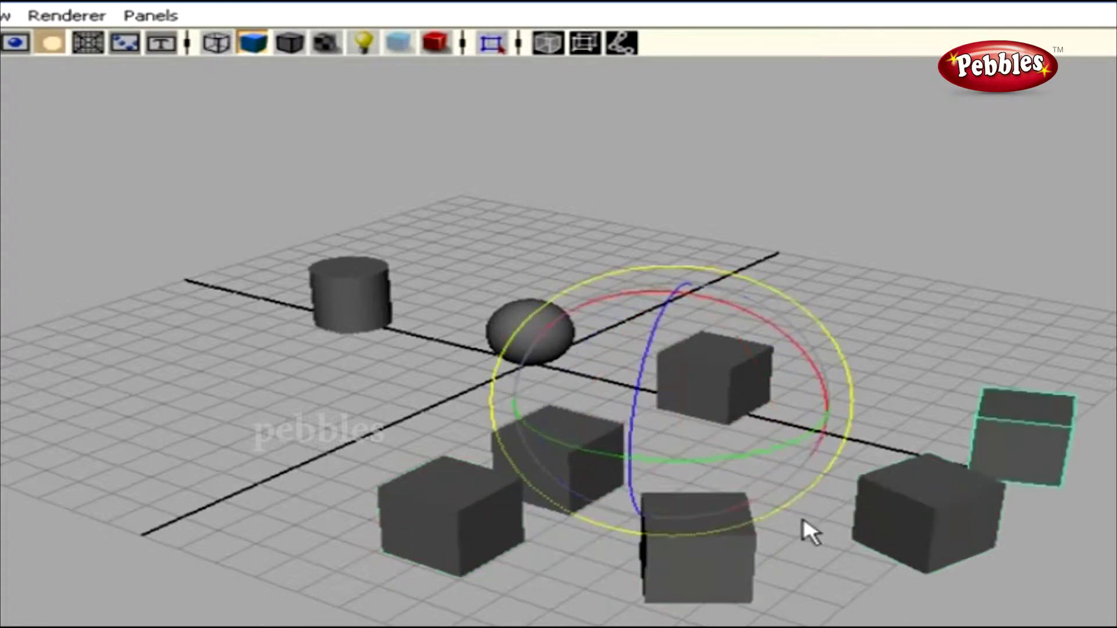
- Select and delete all the cube copies, leaving the original cube, sphere and cylinder
left_click_drag(835, 523, 919, 581, "alt")
left_click_drag(1076, 448, 474, 568)
key("Delete")
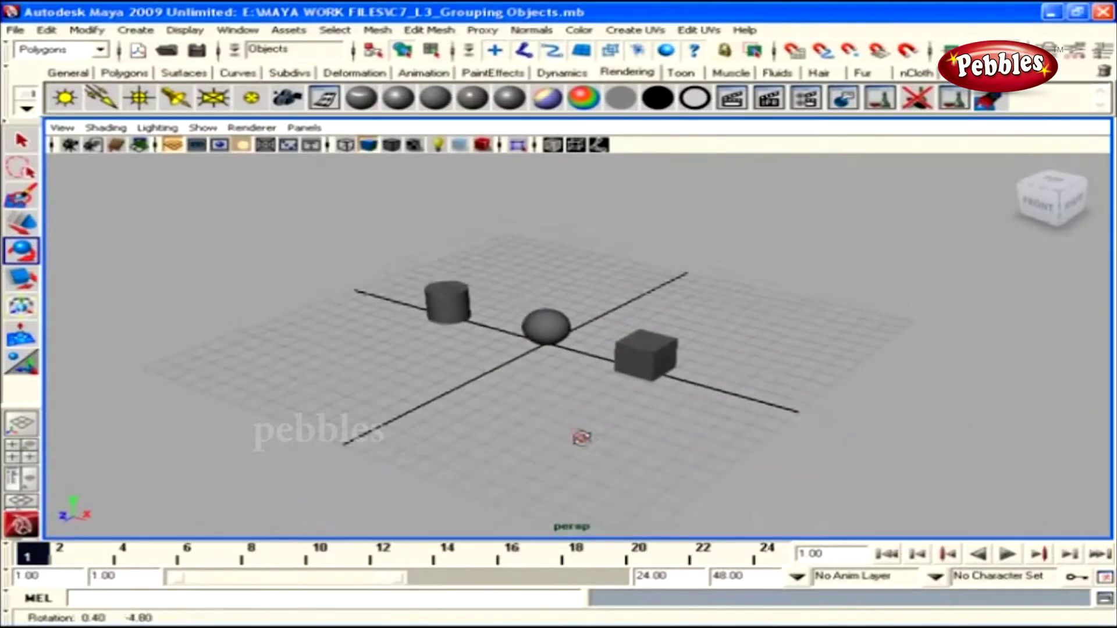
- Switch the workspace to the Persp/Outliner layout
right_click_drag(581, 436, 668, 454, "alt")
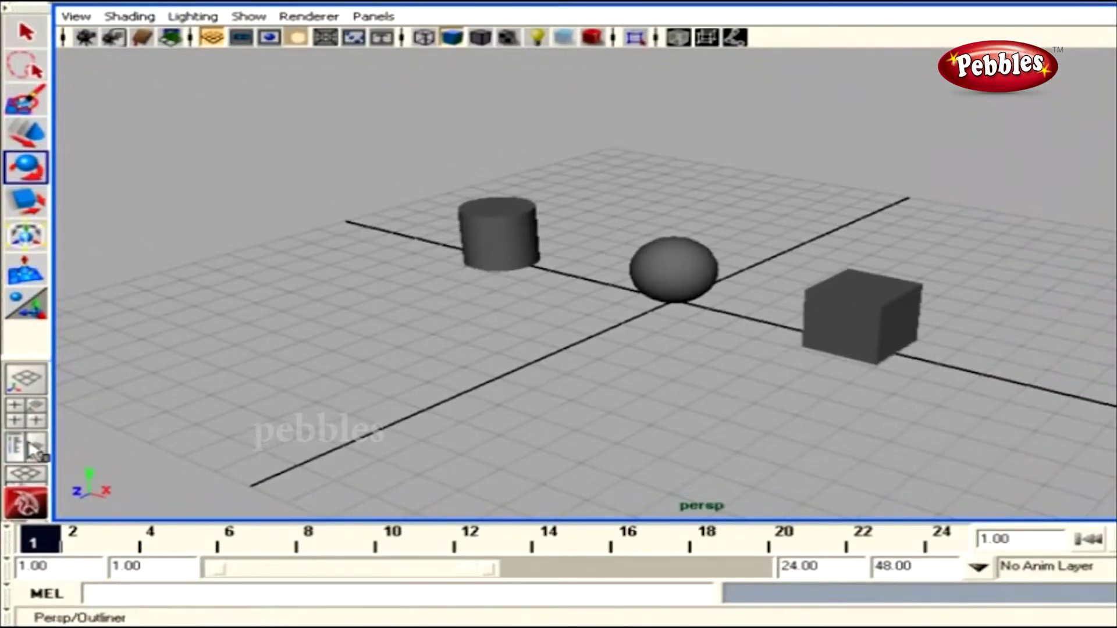
left_click(32, 448)
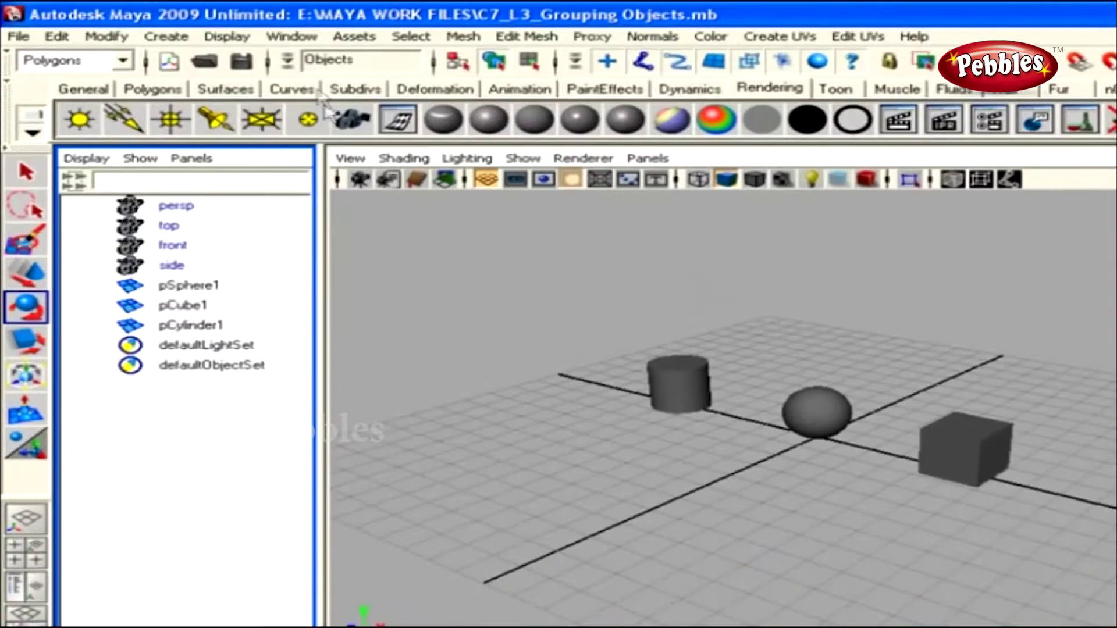
- Open the Outliner as a separate window, reposition and close it, and restore the Persp/Outliner layout
left_click(289, 36)
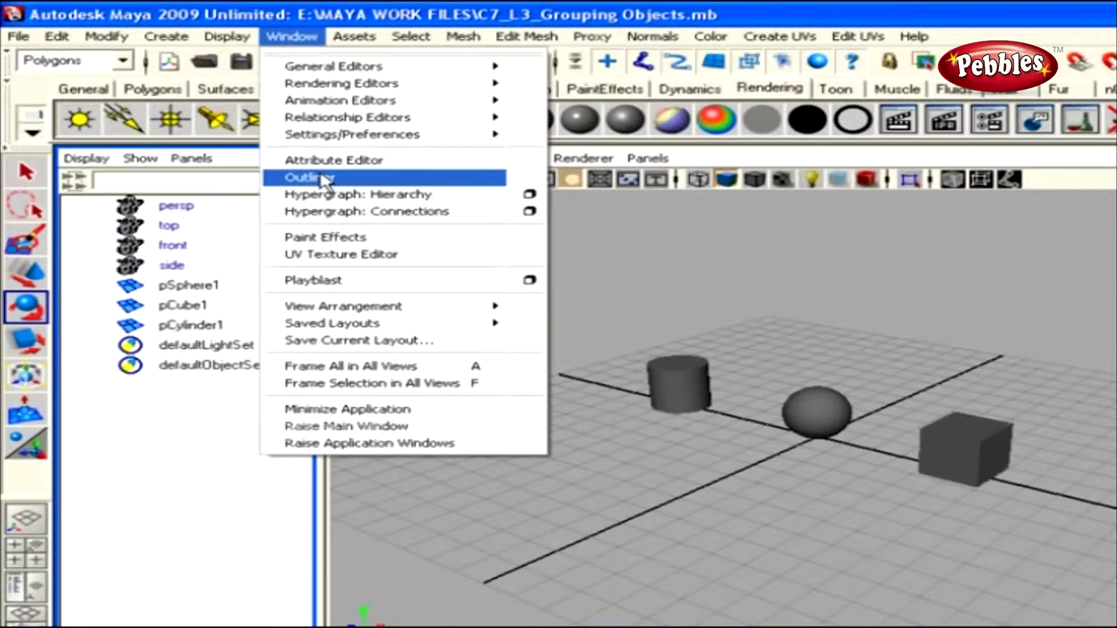
left_click(301, 177)
left_click_drag(637, 108, 600, 86)
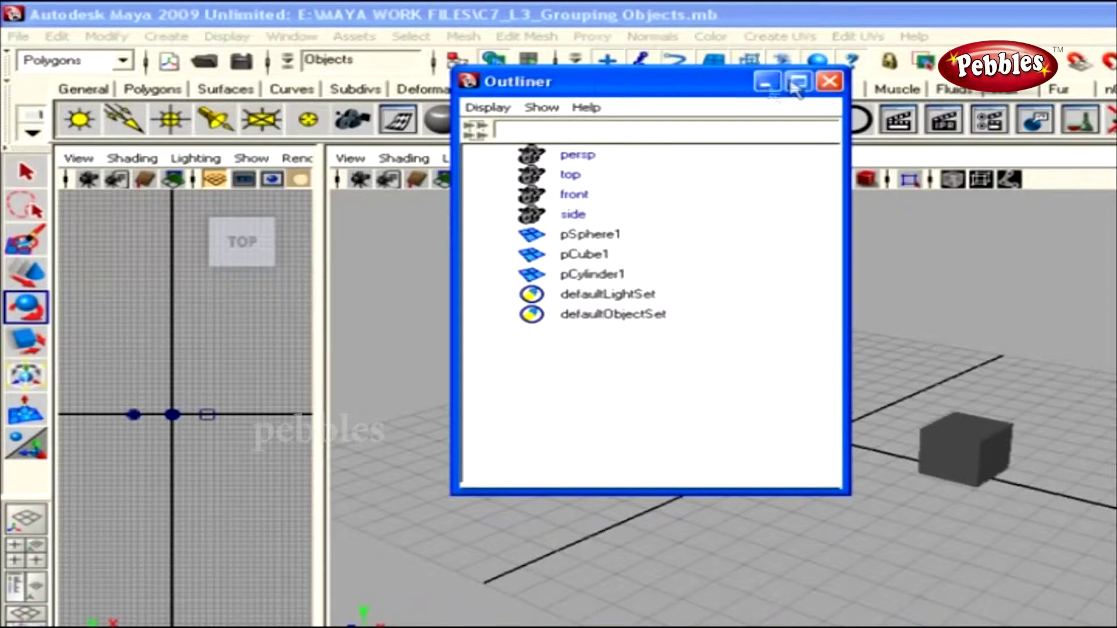
left_click(828, 81)
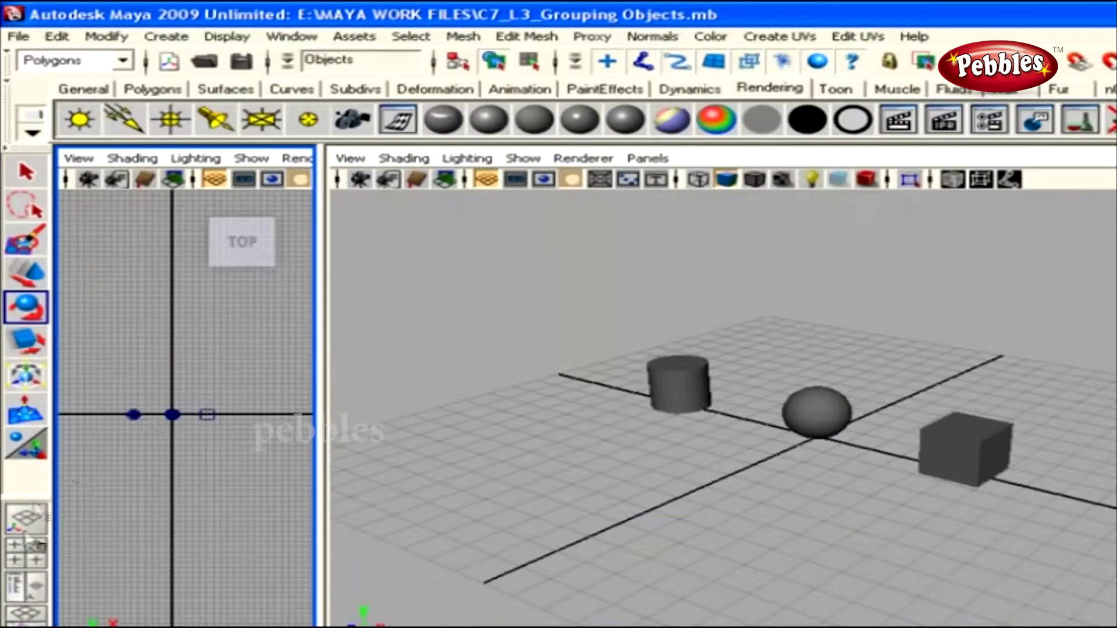
left_click(23, 588)
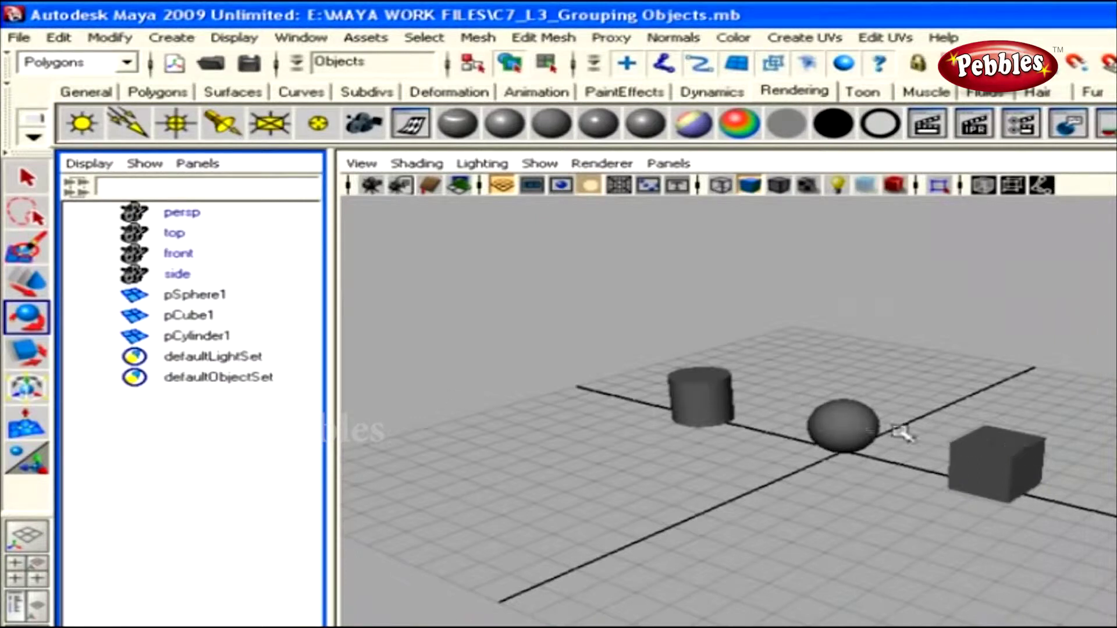
- Select the sphere, cube and cylinder in the Outliner and group them
left_click_drag(578, 319, 1096, 480)
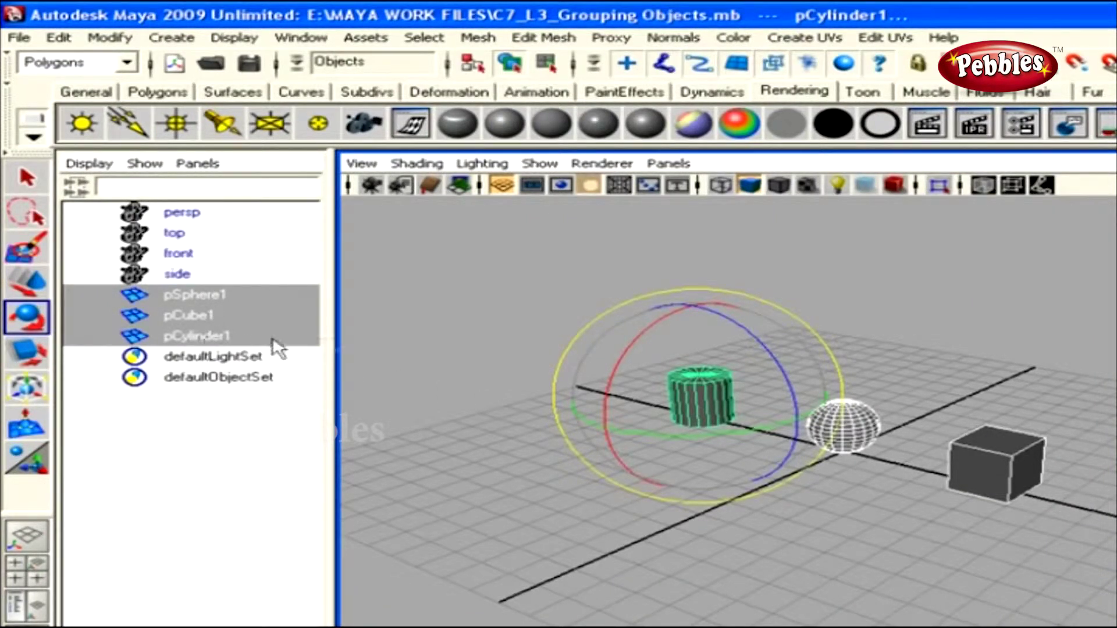
left_click(425, 357)
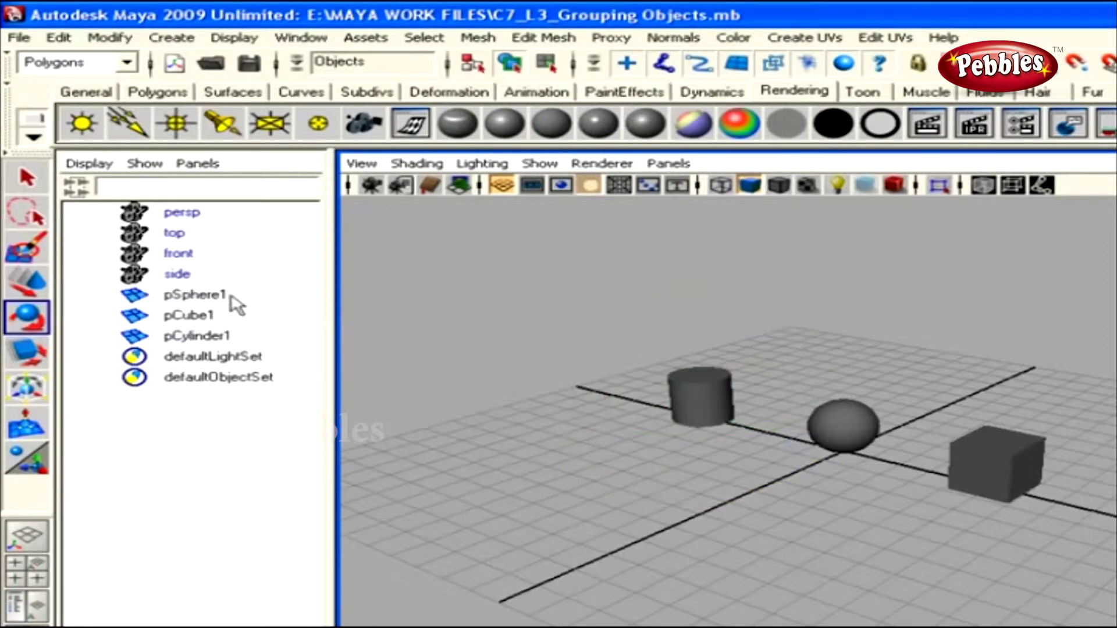
left_click_drag(232, 301, 232, 338)
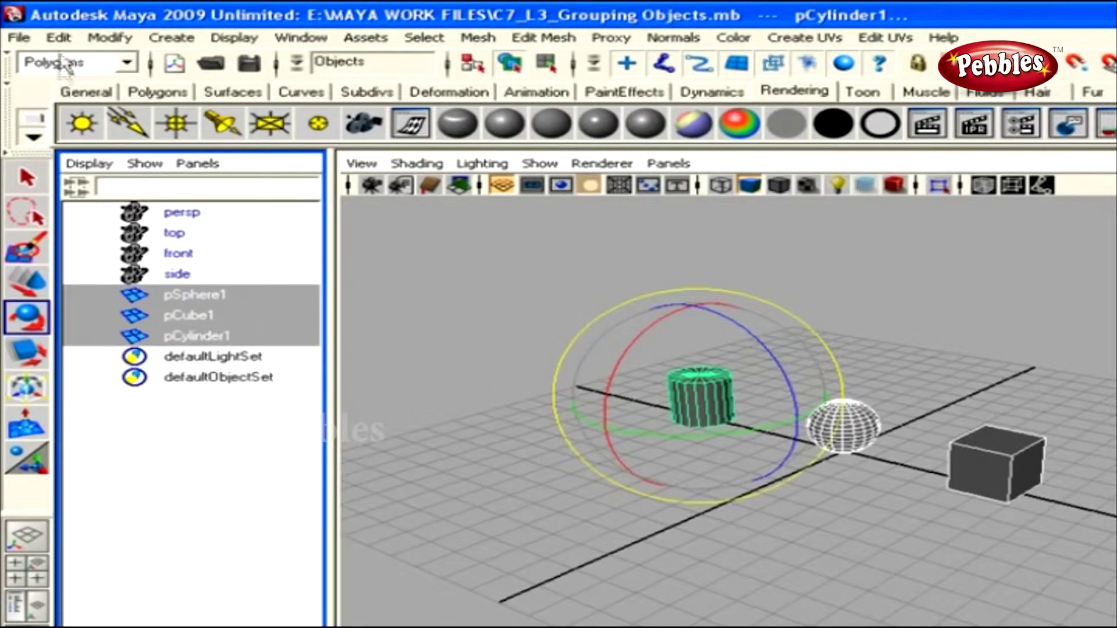
left_click(59, 38)
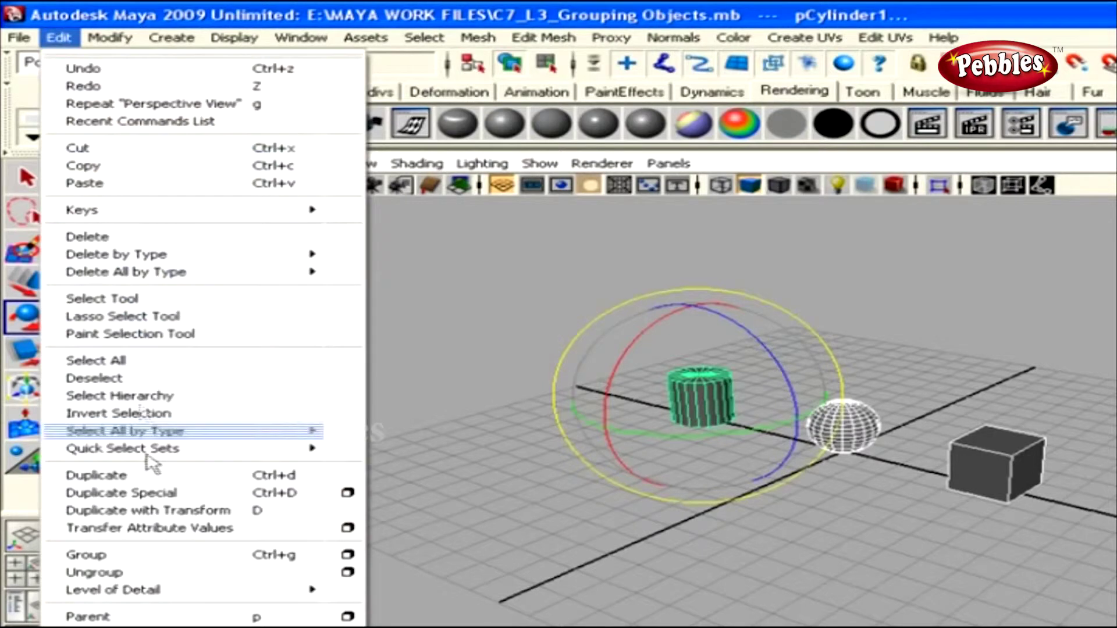
left_click(155, 555)
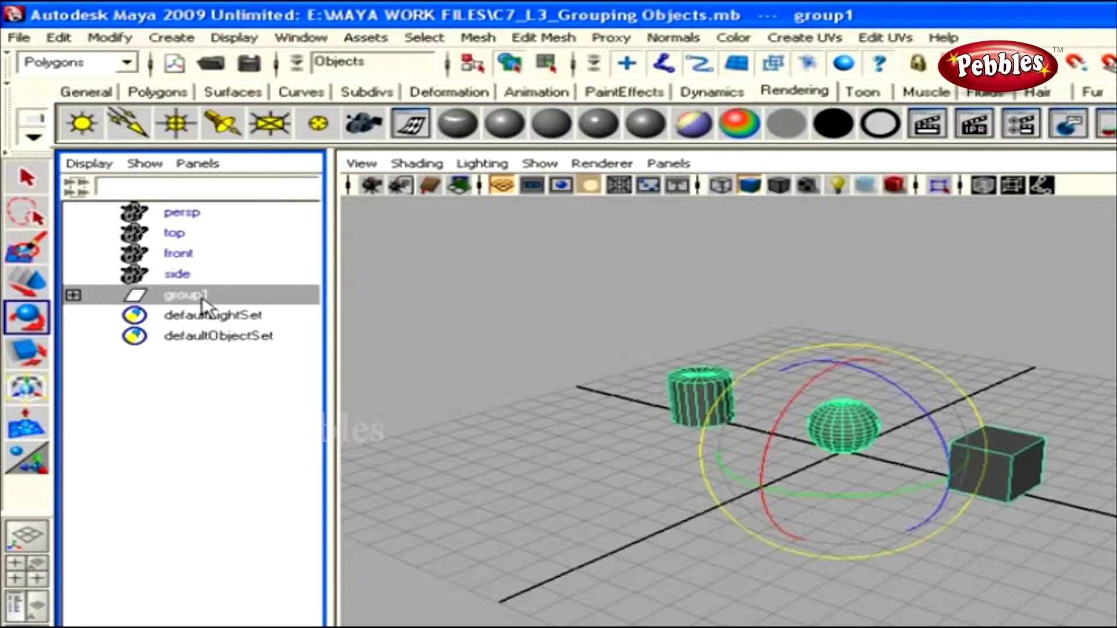
- Expand the group in the Outliner, select its three members and rotate them around Y about their own pivots
left_click(72, 295)
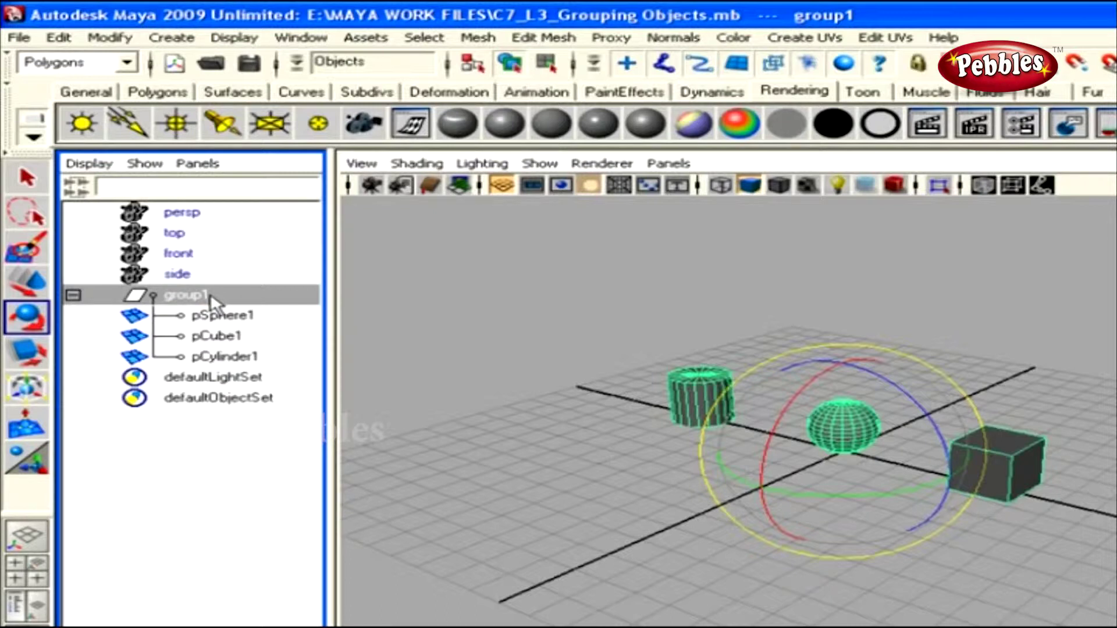
left_click_drag(233, 317, 222, 348)
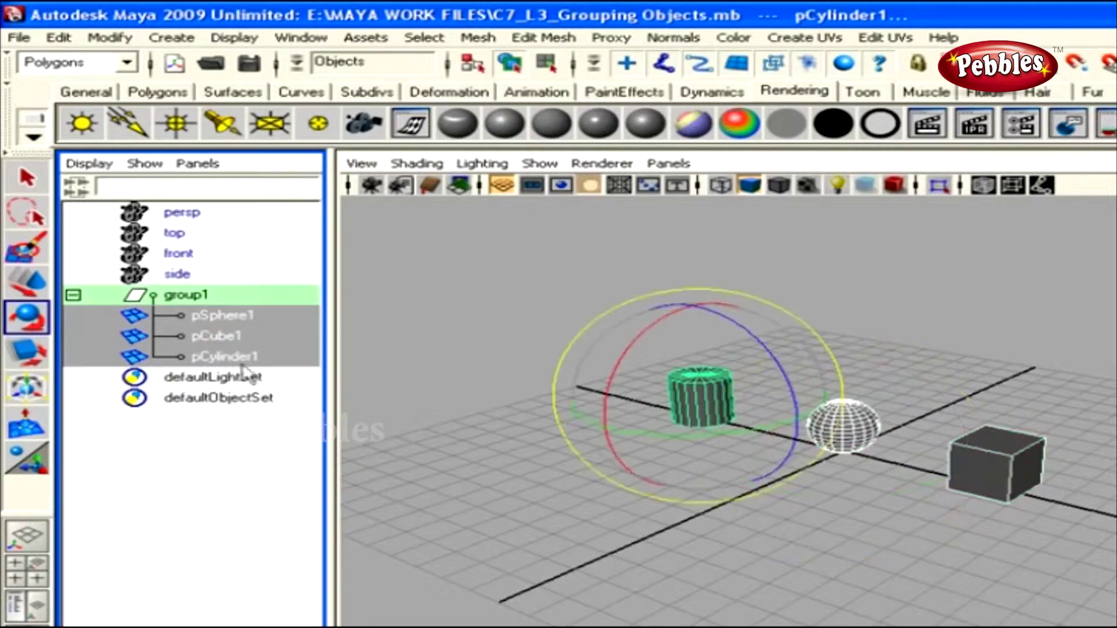
left_click(663, 434)
left_click_drag(756, 433, 764, 400)
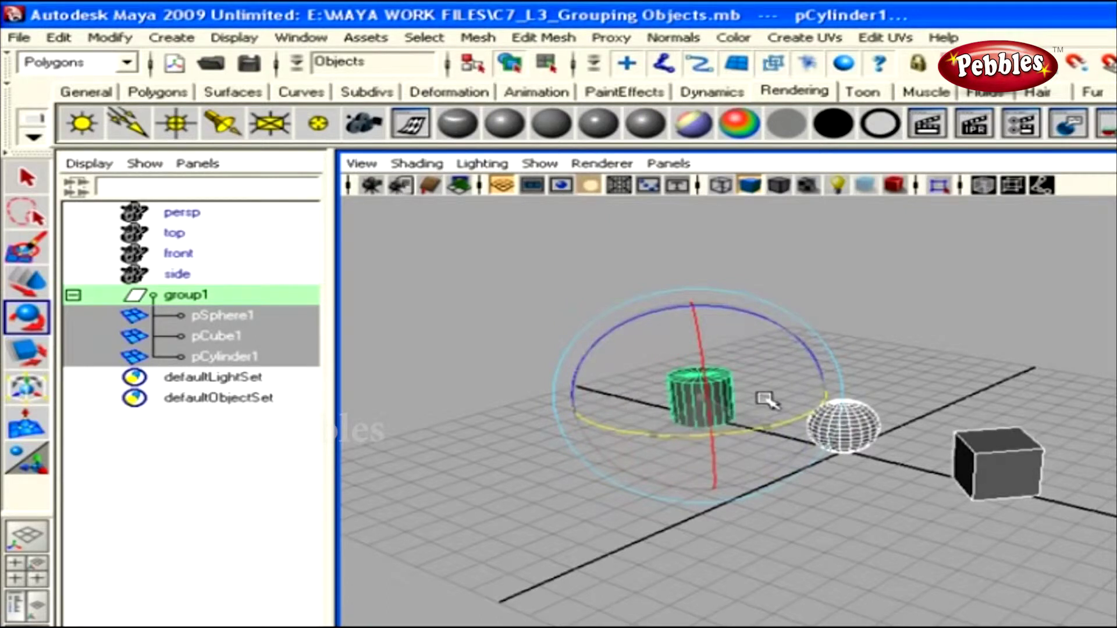
- Rotate the whole group around Y about its shared pivot, and rotate the cylinder on its own around Y
left_click(208, 295)
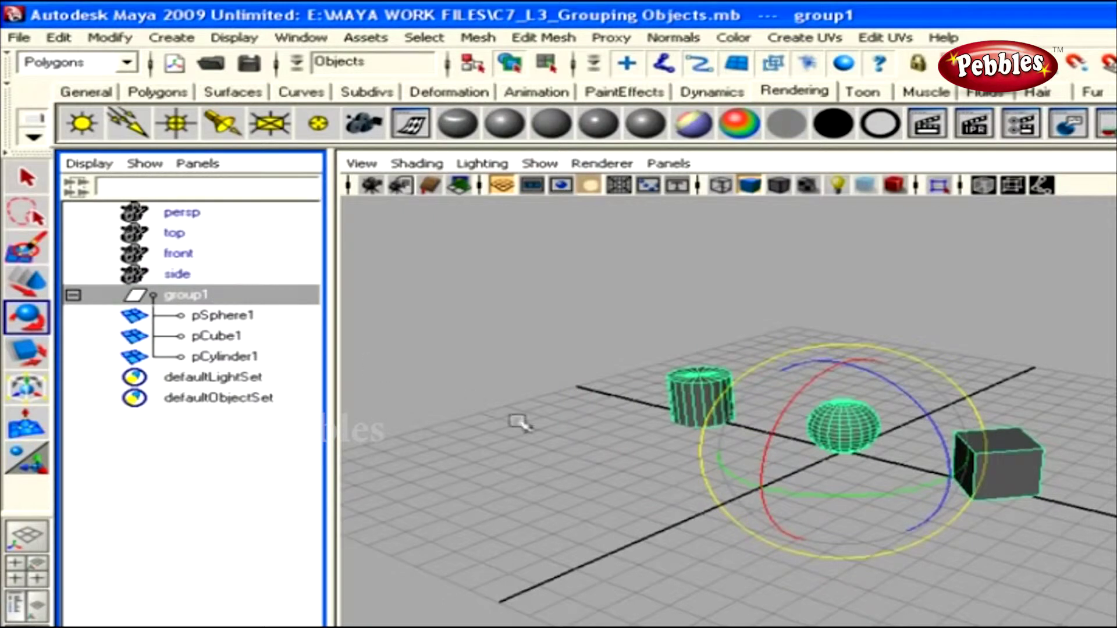
mouse_move(735, 475)
left_mouse_down()
mouse_move(902, 478)
mouse_move(843, 490)
mouse_move(715, 451)
mouse_move(735, 456)
left_mouse_up()
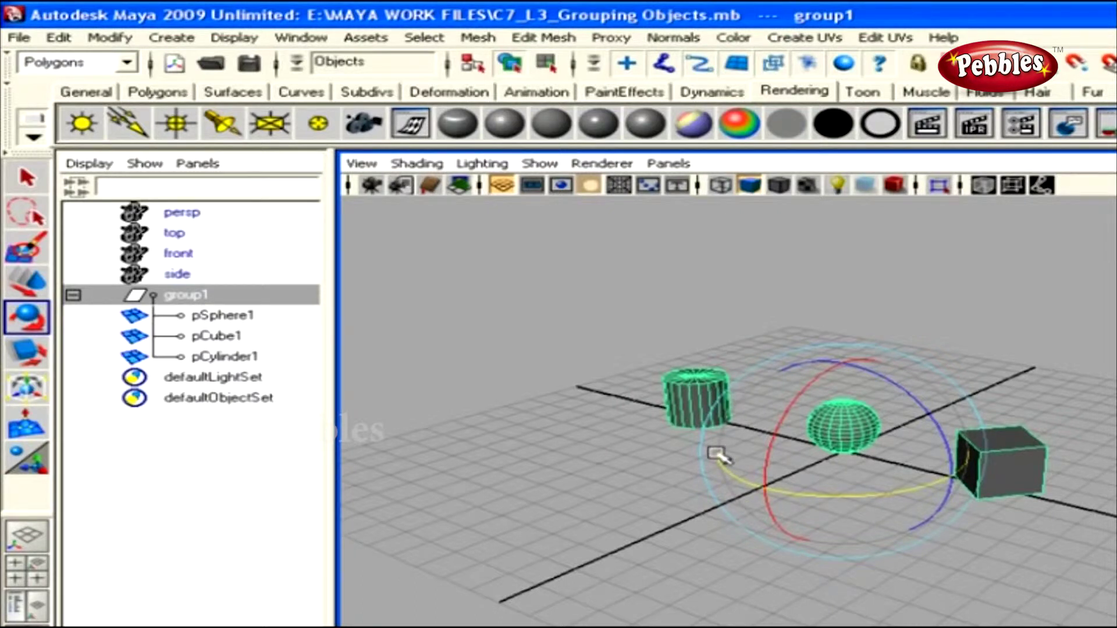
left_click(672, 396)
left_click_drag(653, 428, 717, 449)
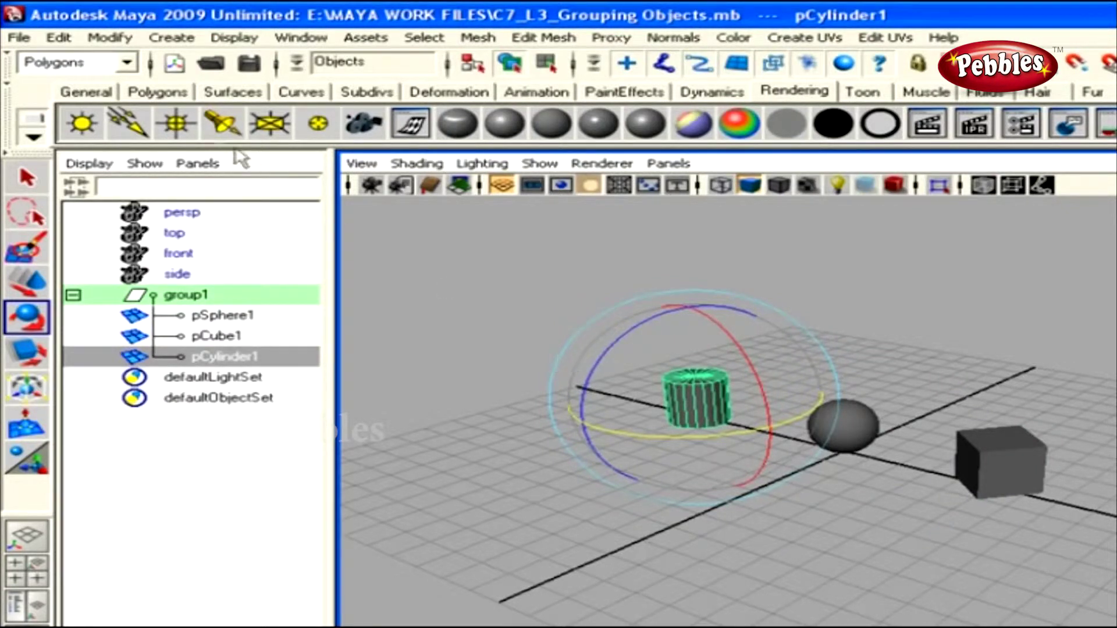
- Create a polygon sphere at the origin and move it in front of the cylinder
left_click(157, 91)
left_click(81, 123)
key("q")
key("w")
left_click_drag(850, 470, 663, 476)
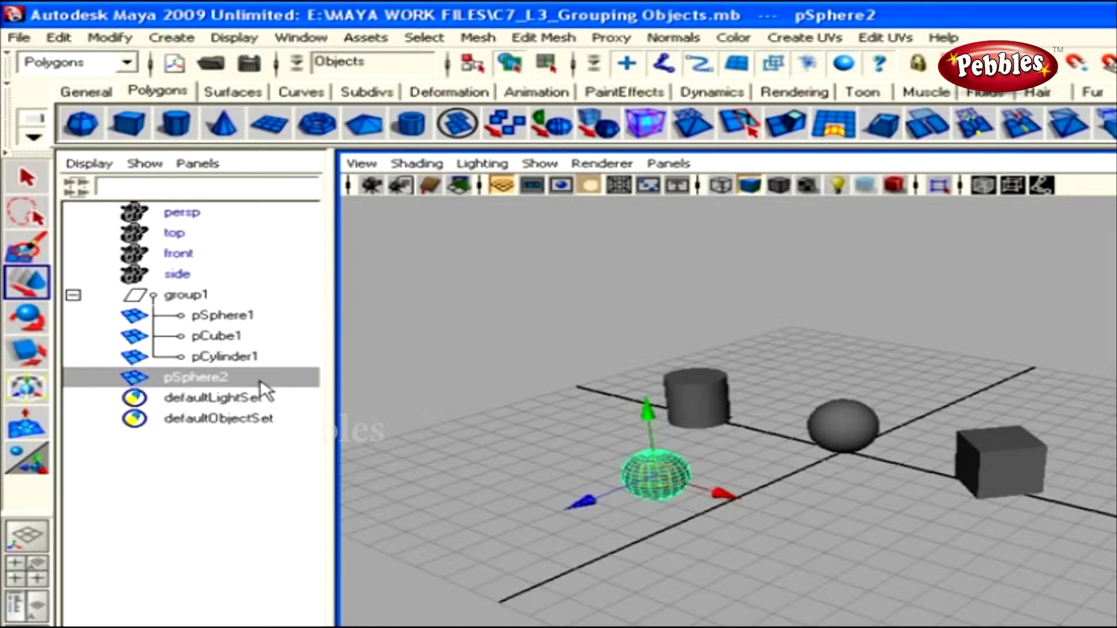
- Add the new sphere to group1 in the Outliner, and collapse and re-expand the group
middle_click_drag(260, 379, 246, 301)
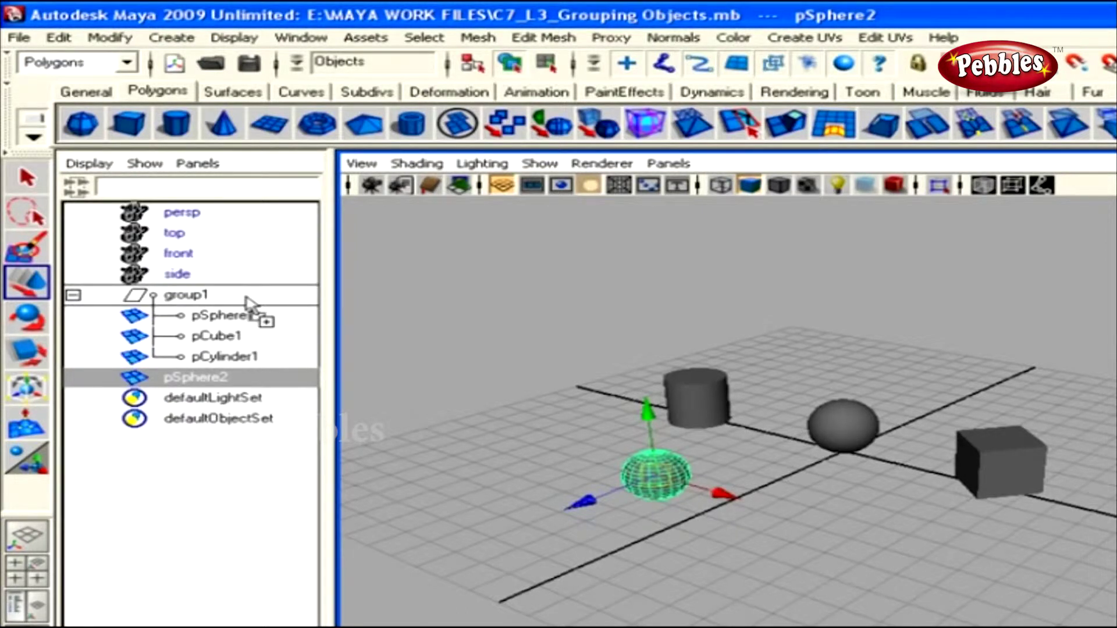
middle_click_drag(245, 298, 246, 297)
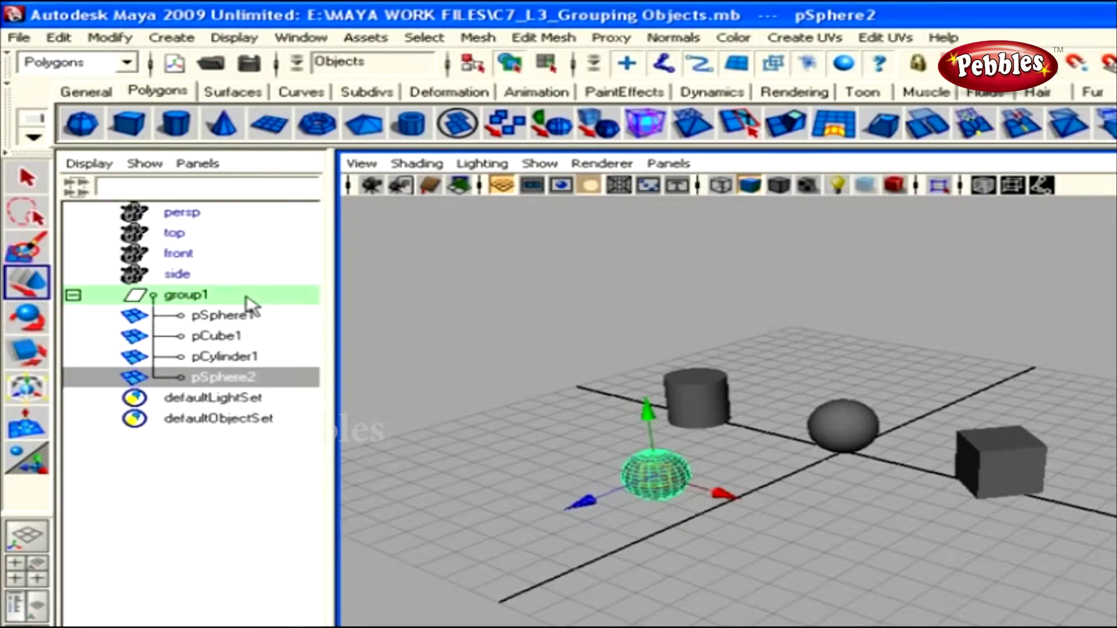
left_click(74, 295)
left_click(74, 294)
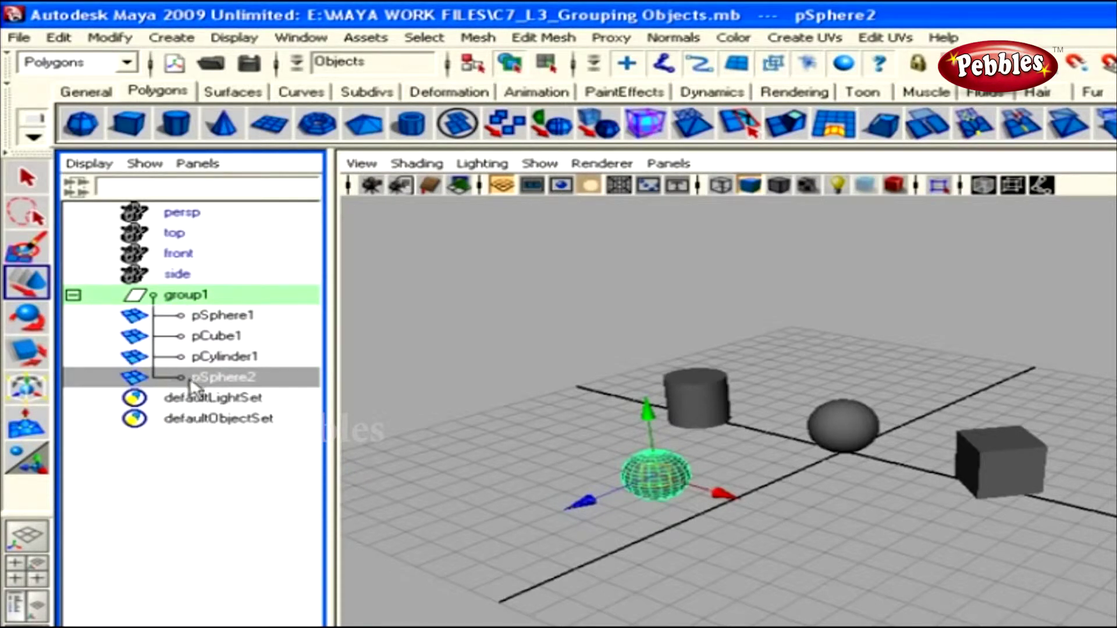
- Select the whole group, and pull the new sphere out of group1 in the Outliner
left_click(186, 295)
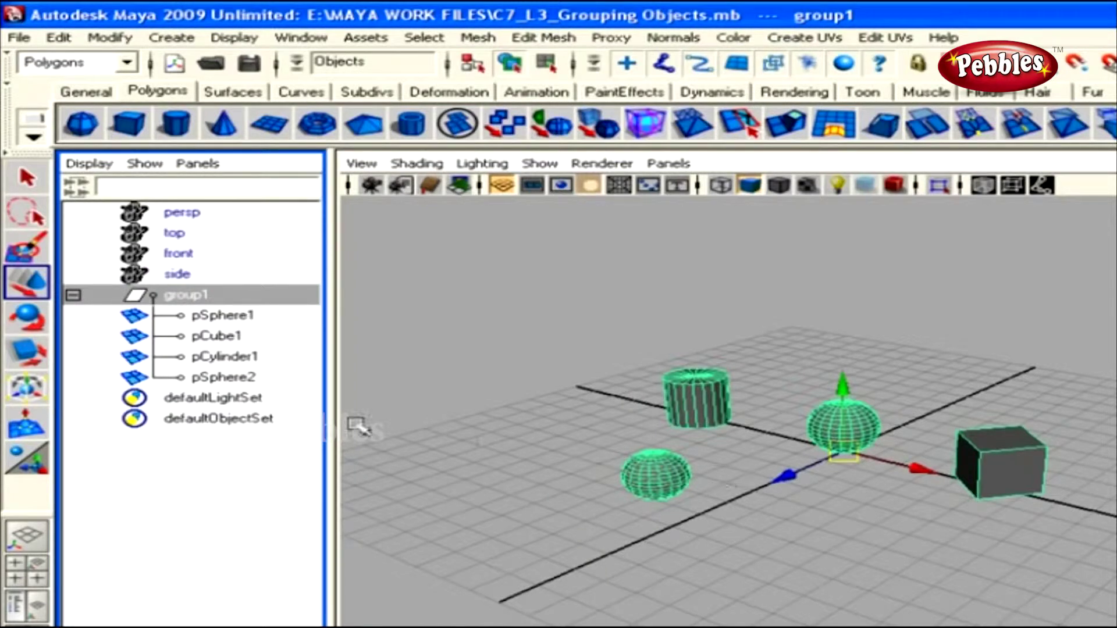
left_click(242, 378)
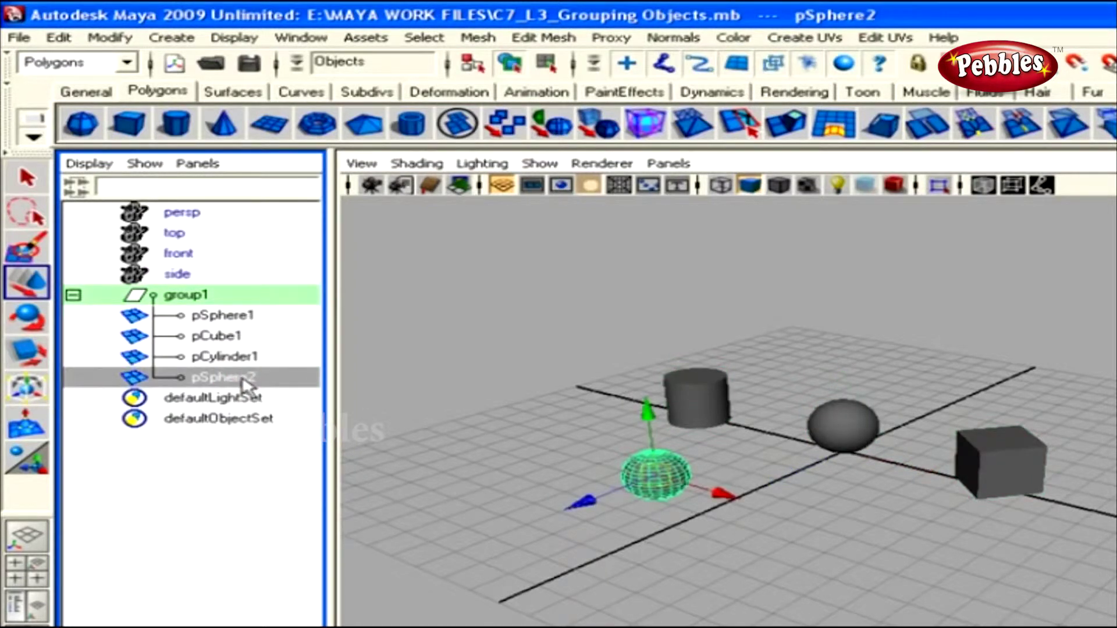
middle_click_drag(247, 385, 198, 483)
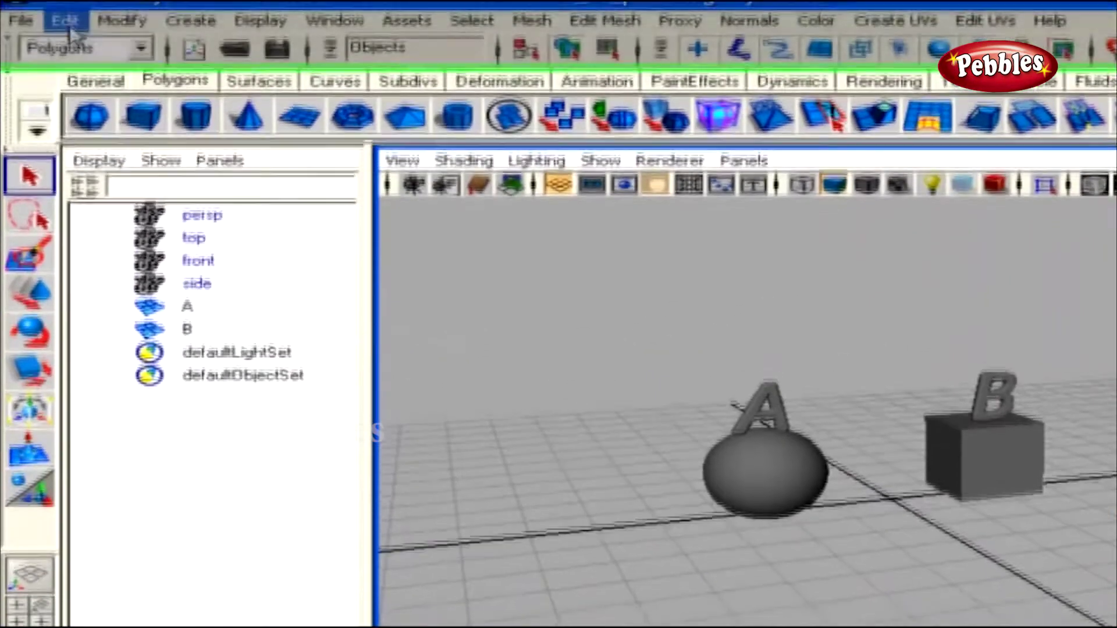
left_click(65, 41)
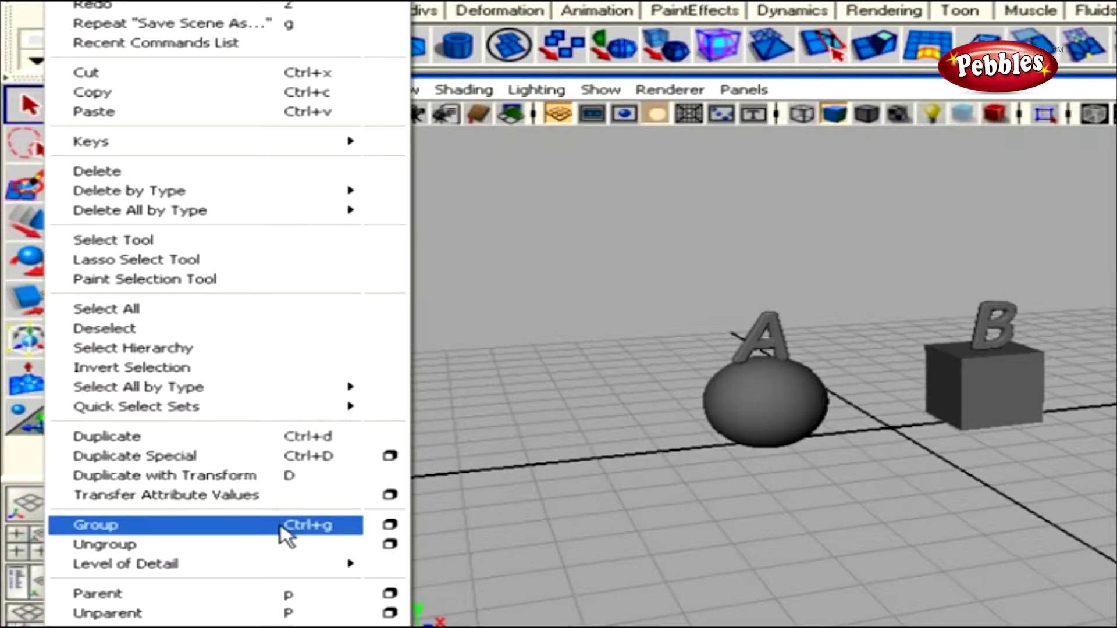
left_click(281, 524)
left_click_drag(923, 527, 988, 511, "alt")
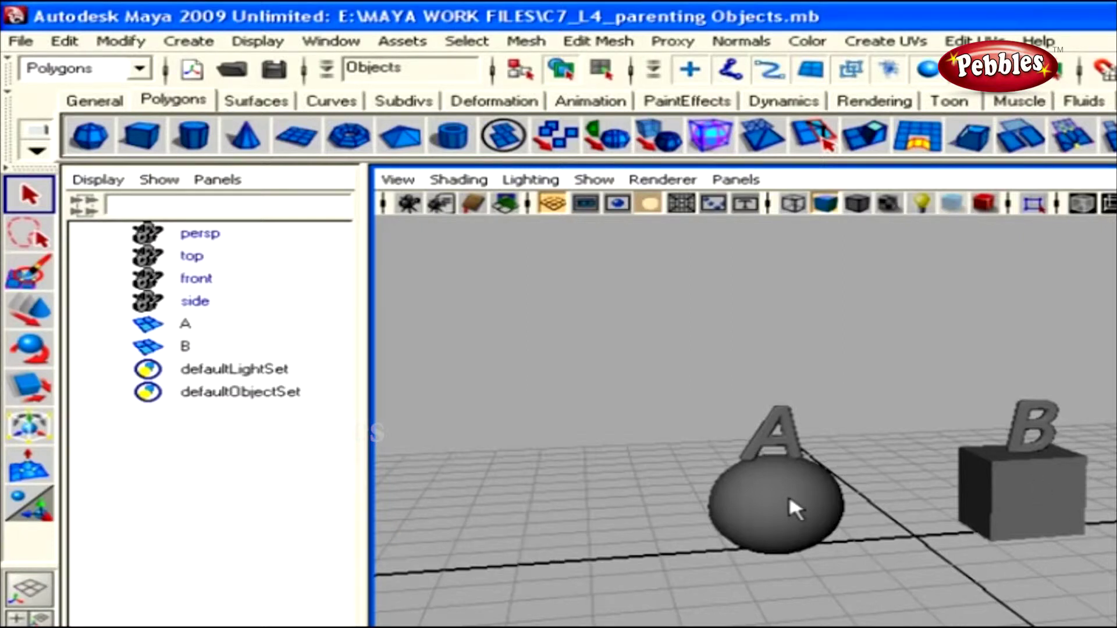
- Parent cube B to sphere A with the Parent command, and undo the parenting
left_click(1034, 501)
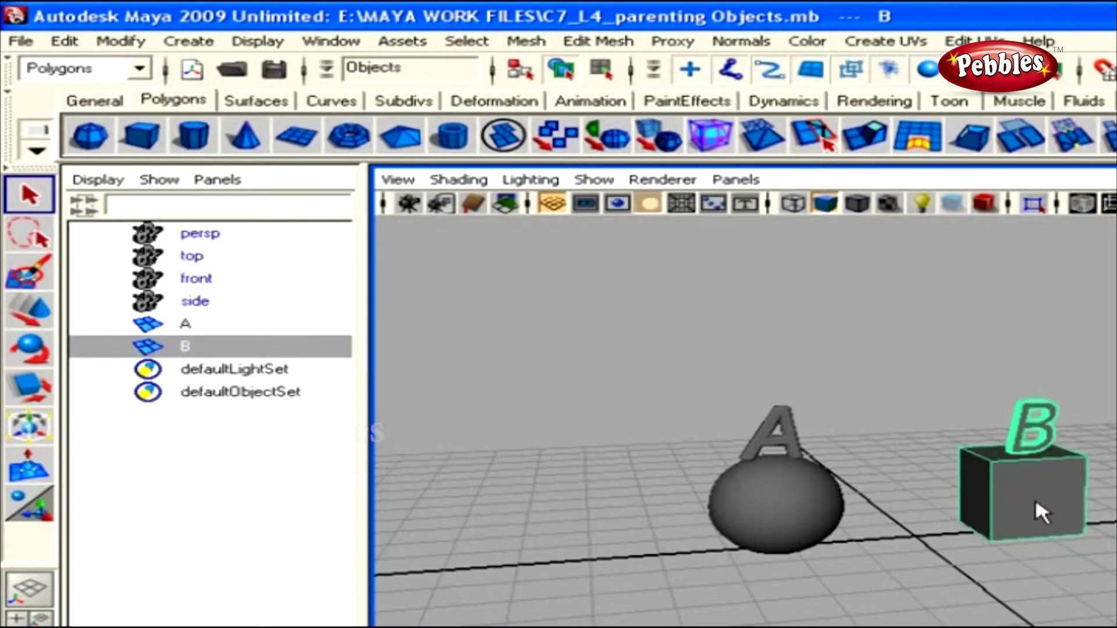
left_click(816, 480, "shift")
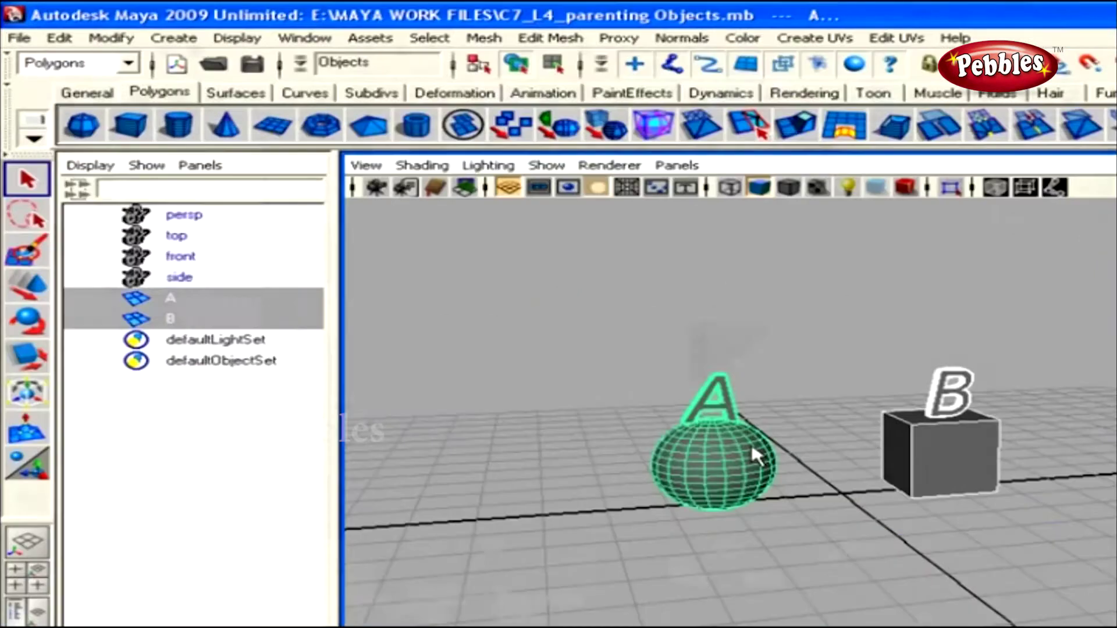
left_click(50, 29)
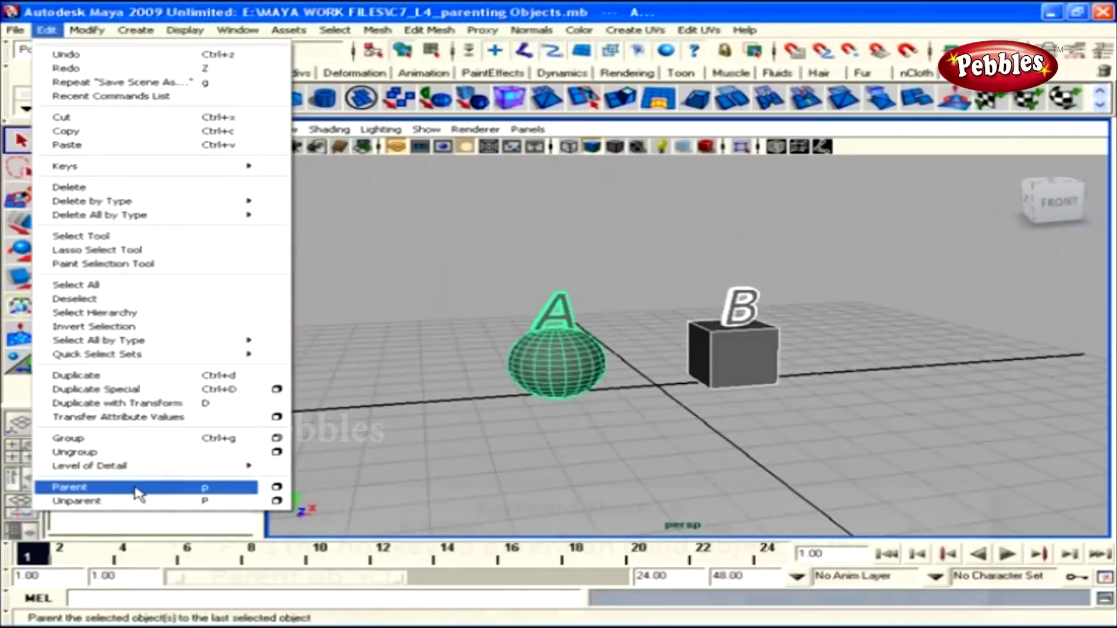
left_click(138, 488)
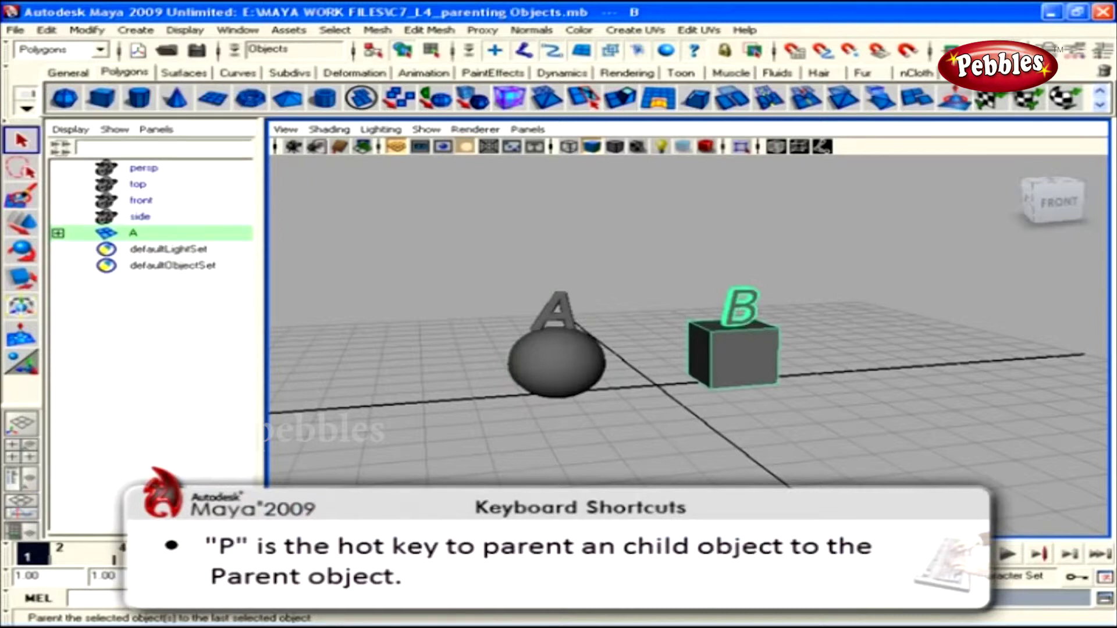
key("ctrl+z")
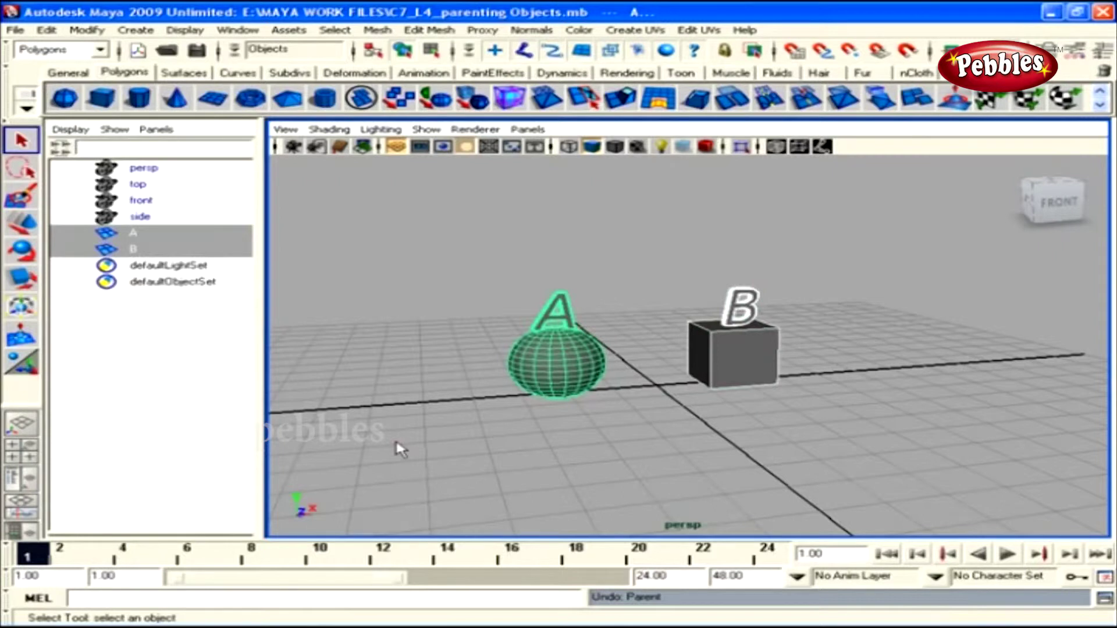
key("ctrl+z")
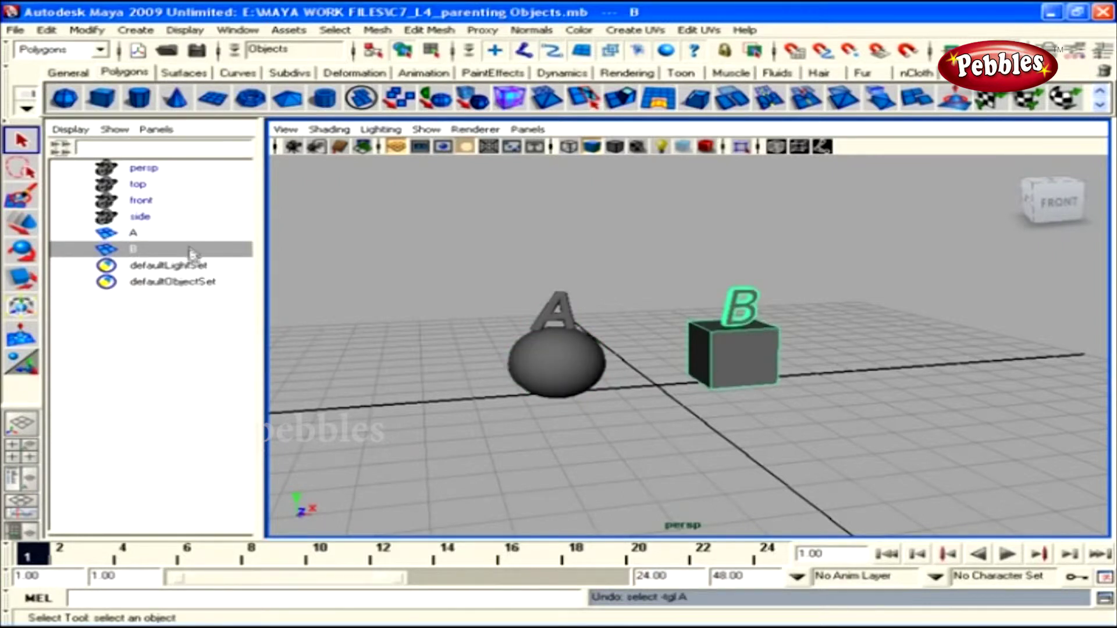
- Parent B under A directly in the Outliner and expand A's hierarchy
middle_click_drag(192, 253, 157, 239)
left_click(57, 233)
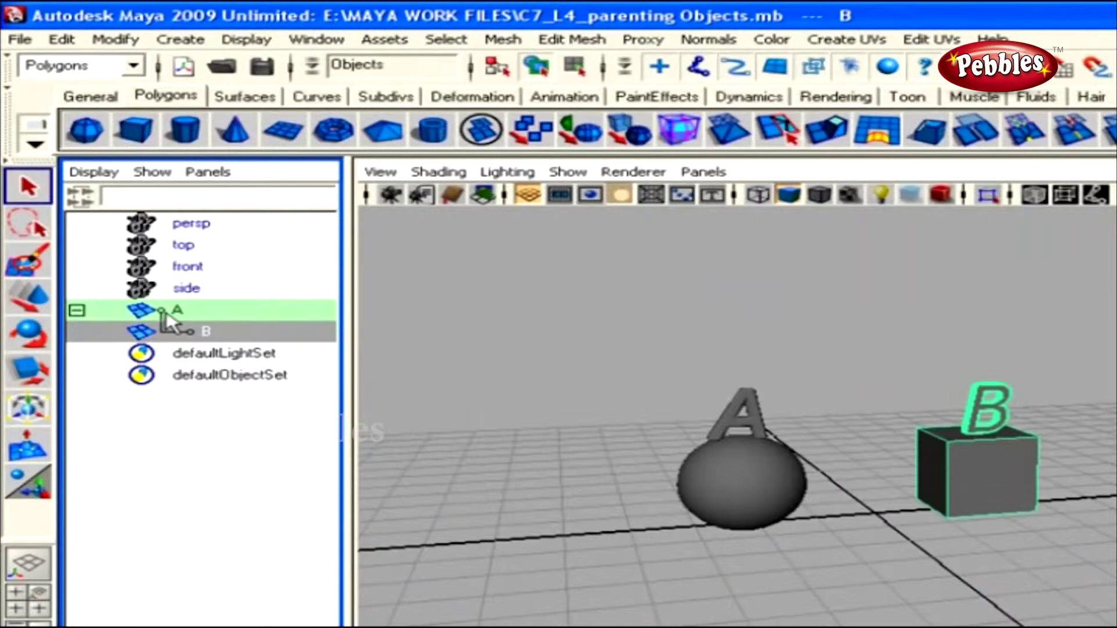
middle_click_drag(166, 318, 168, 314)
- Move parent object A back and forth along X and scale it up uniformly together with its child B
left_click(768, 483)
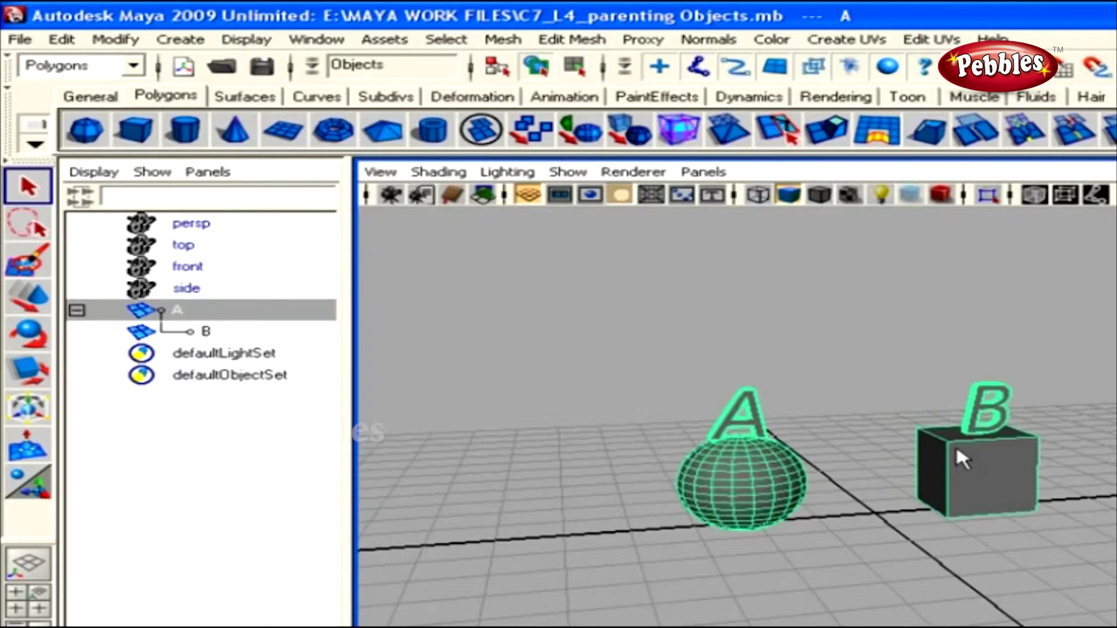
key("w")
left_click_drag(945, 516, 867, 498)
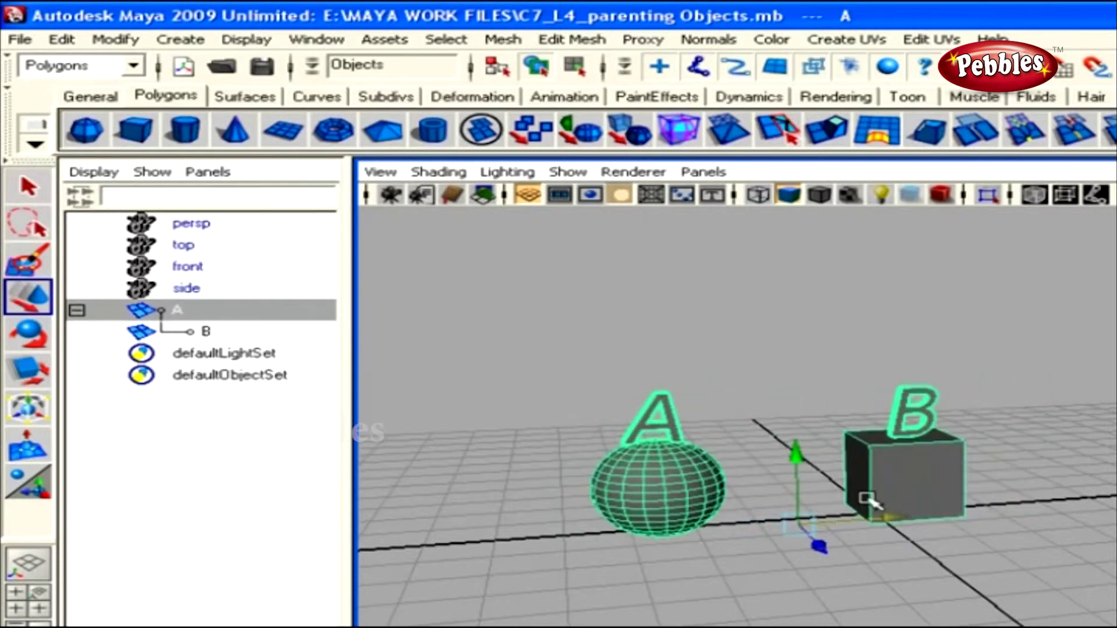
key("r")
left_click_drag(797, 524, 828, 510)
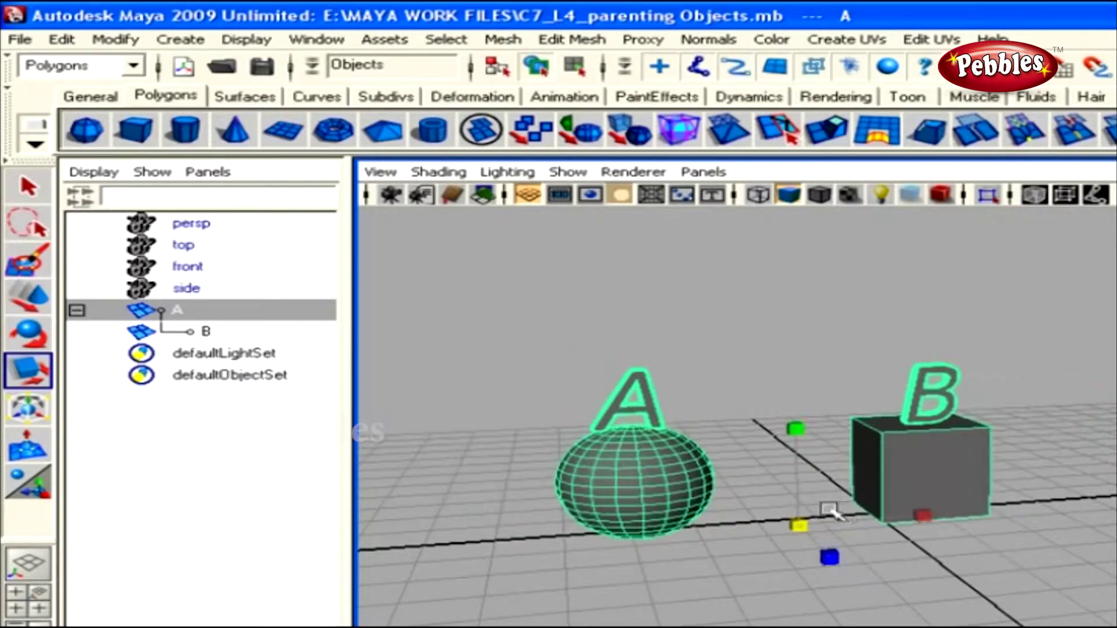
key("w")
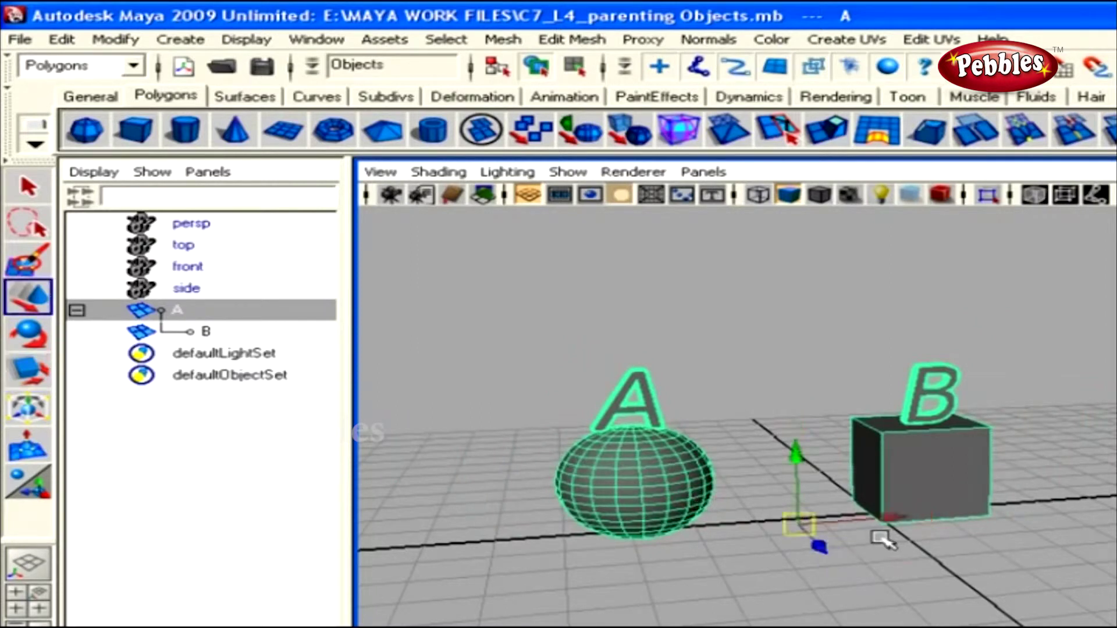
middle_click_drag(879, 534, 945, 515)
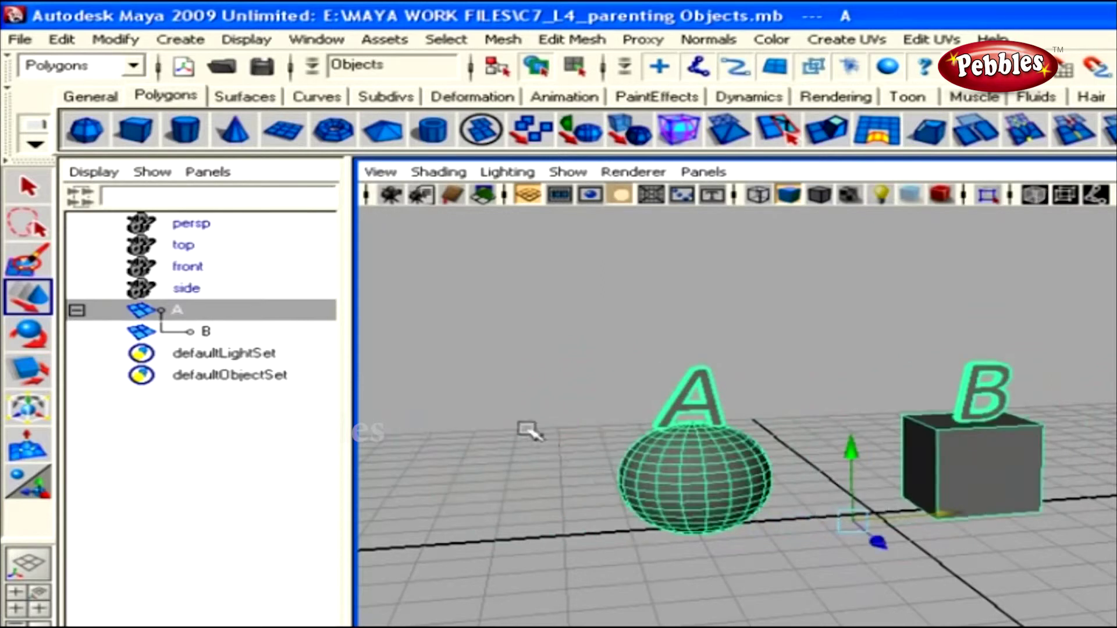
- Move child object B on its own, and unparent it from A in the Outliner
left_click(462, 364)
left_click(959, 452)
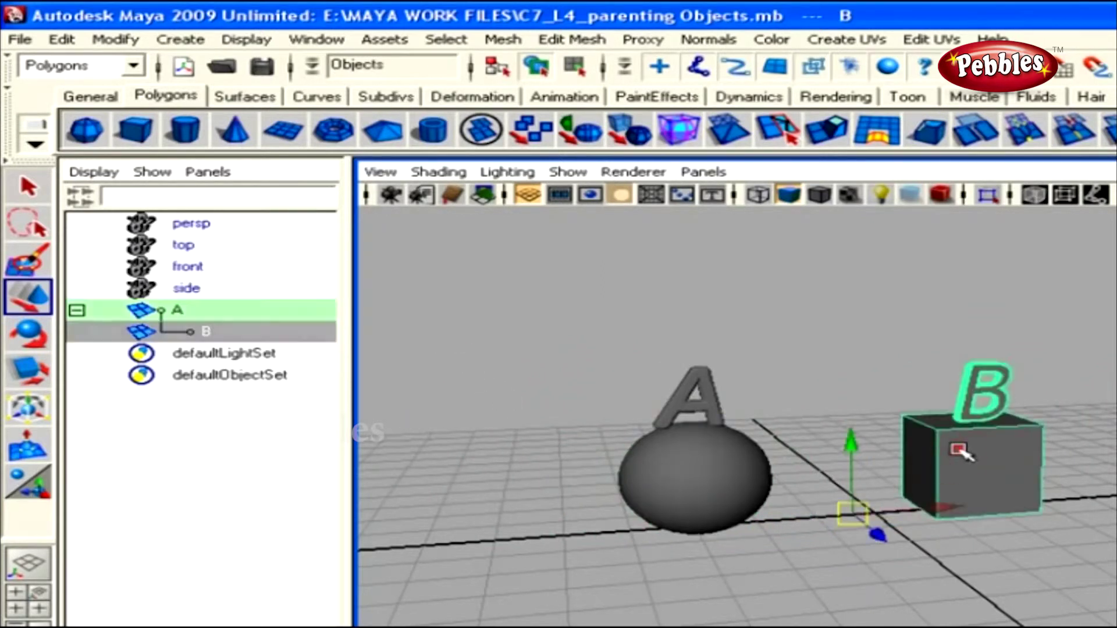
left_click_drag(853, 511, 850, 465)
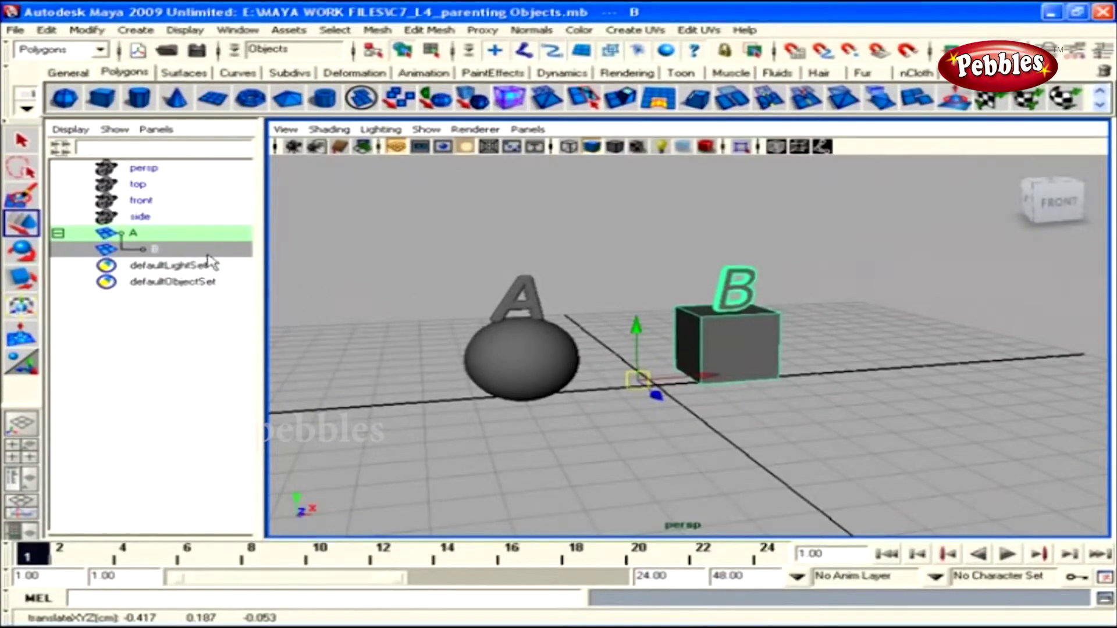
middle_click_drag(207, 249, 165, 331)
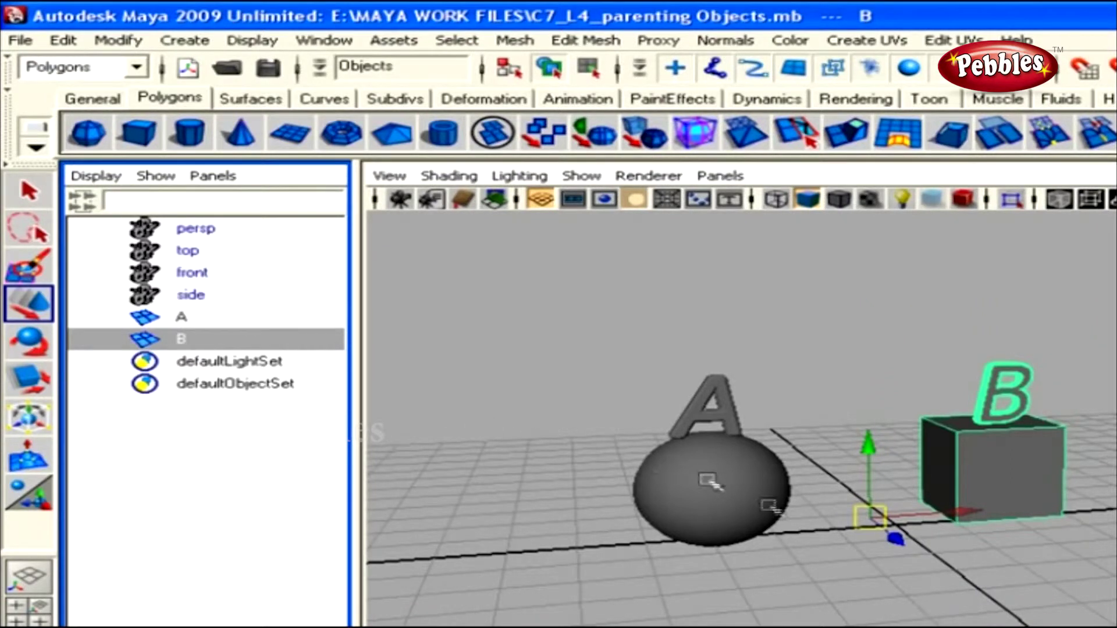
- Select sphere A and move it on its own, independently of cube B
left_click(668, 489)
left_click_drag(872, 526, 890, 552)
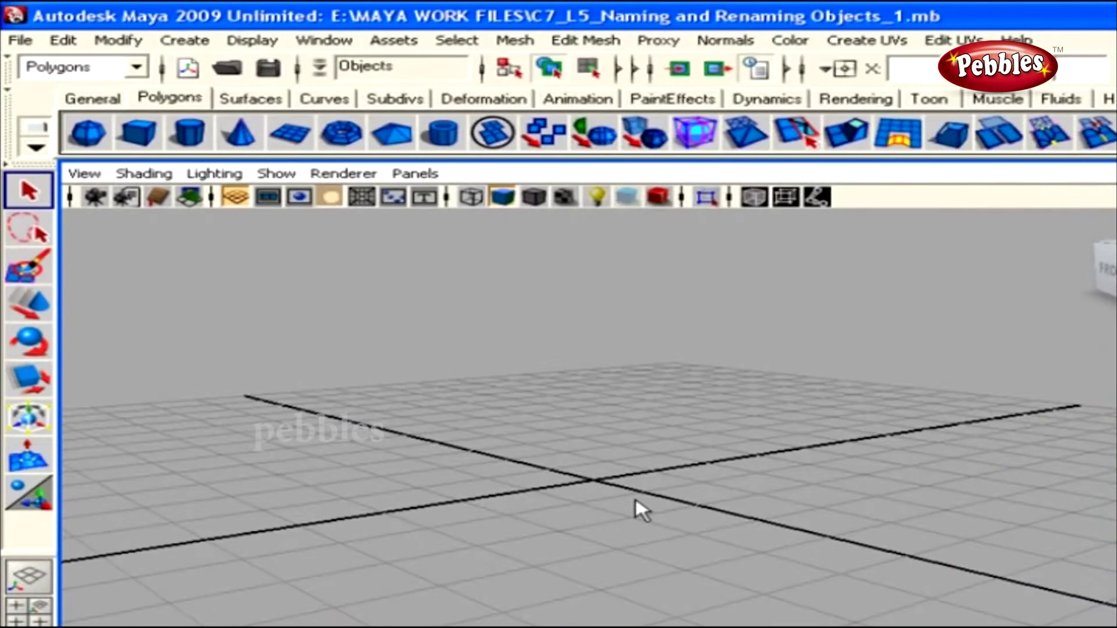
- Create two polygon spheres and move them apart along Z, one to about 1.861 and the other to about -1.963
left_click_drag(637, 498, 797, 564, "alt")
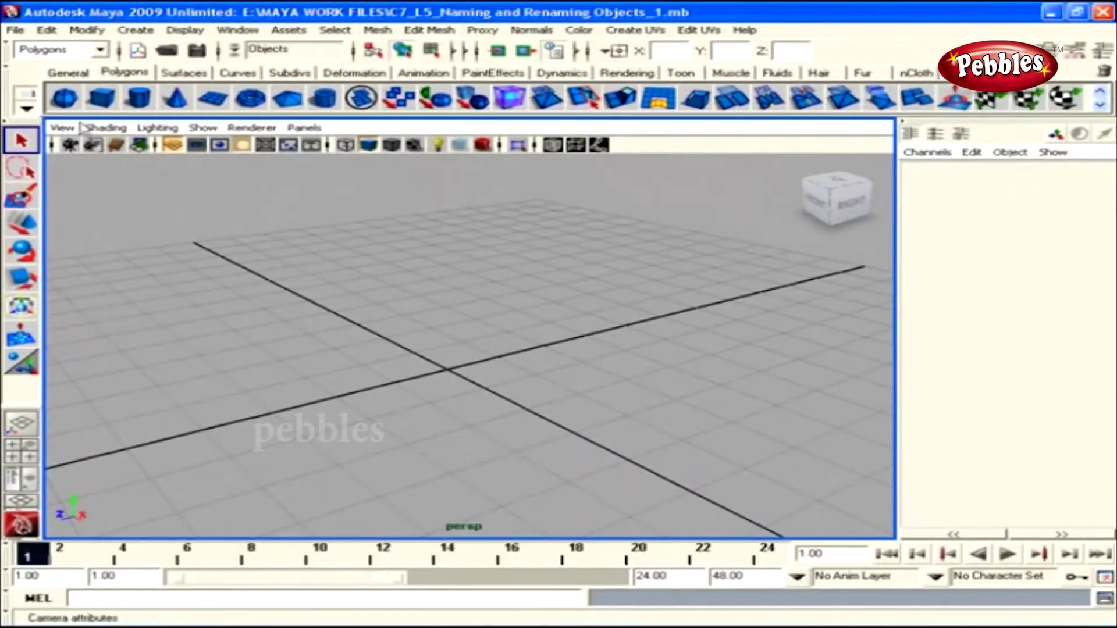
left_click(64, 97)
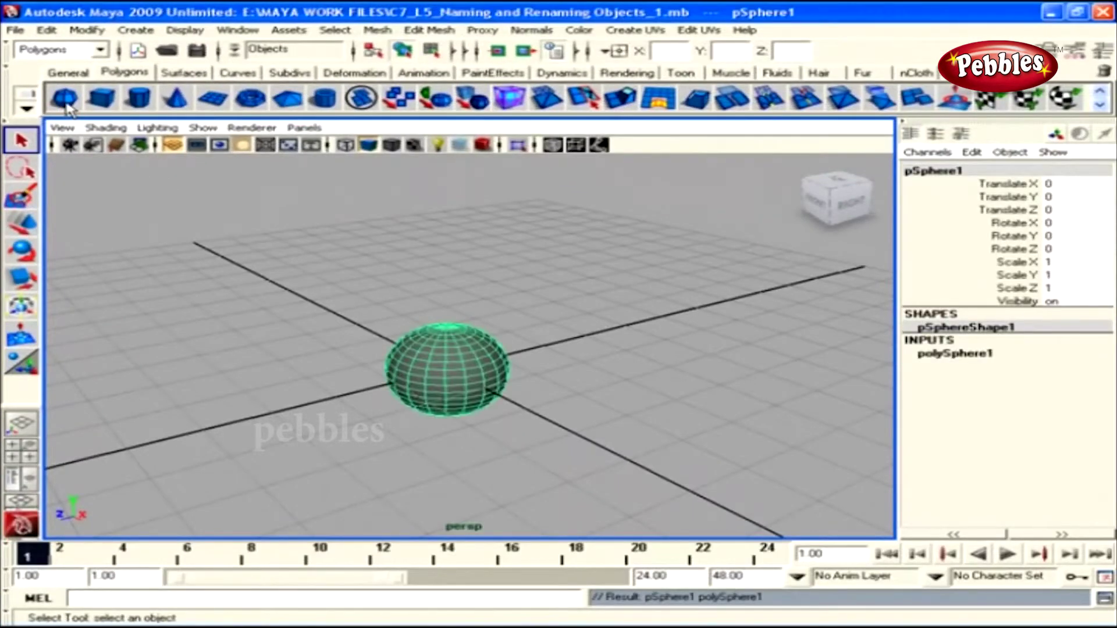
left_click(65, 102)
key("w")
left_click_drag(445, 378, 482, 353)
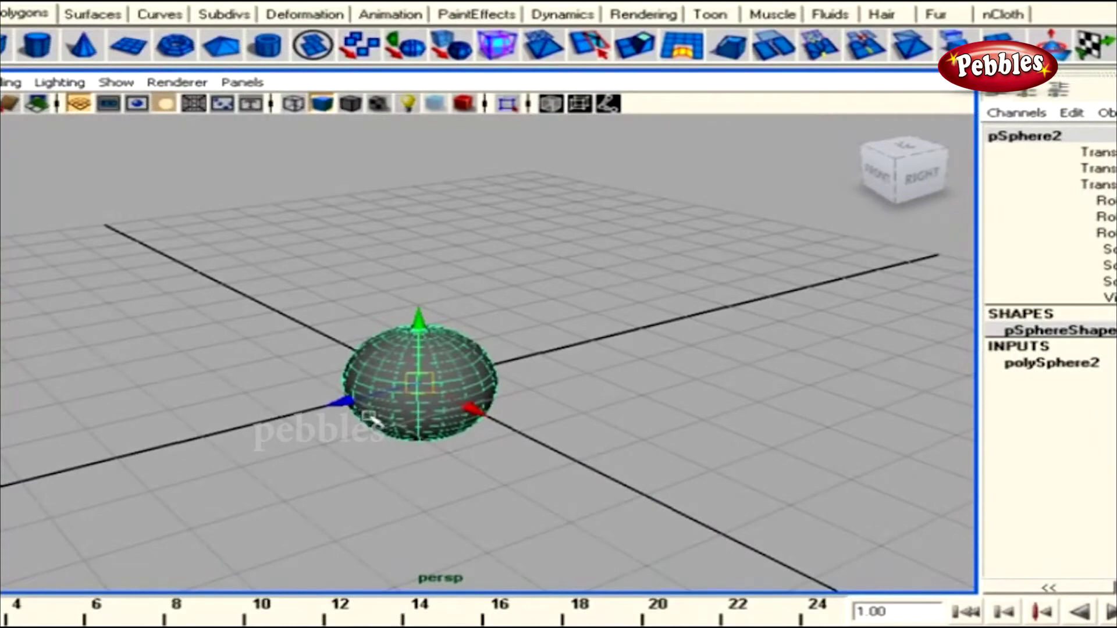
left_click(459, 361)
left_click_drag(468, 408, 360, 430)
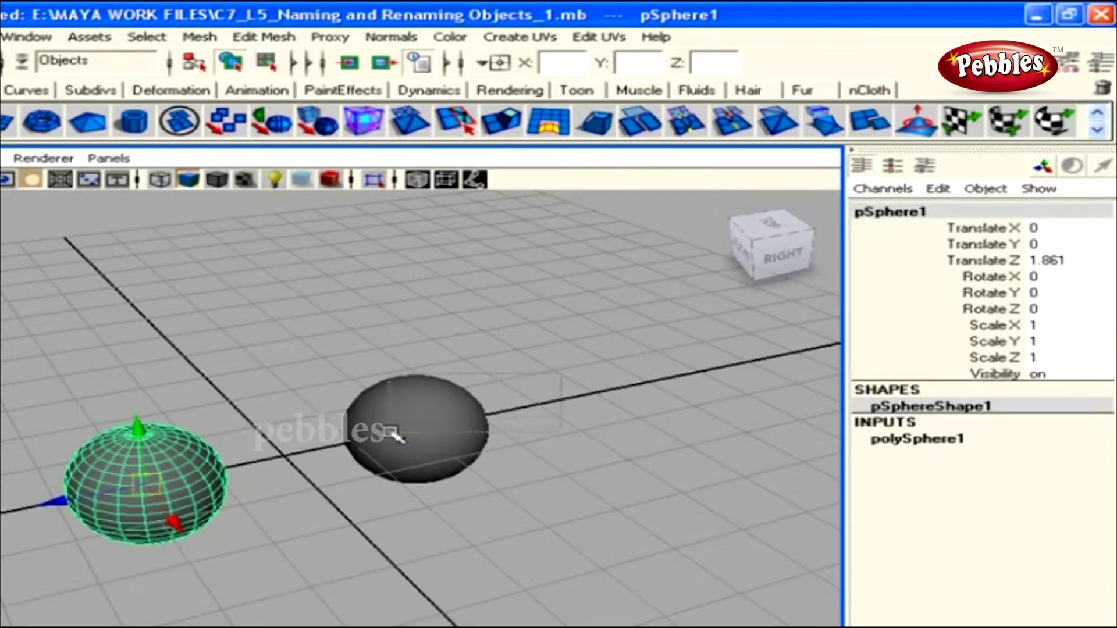
- Rename the second sphere to "object" in the Channel Box
left_click(414, 425)
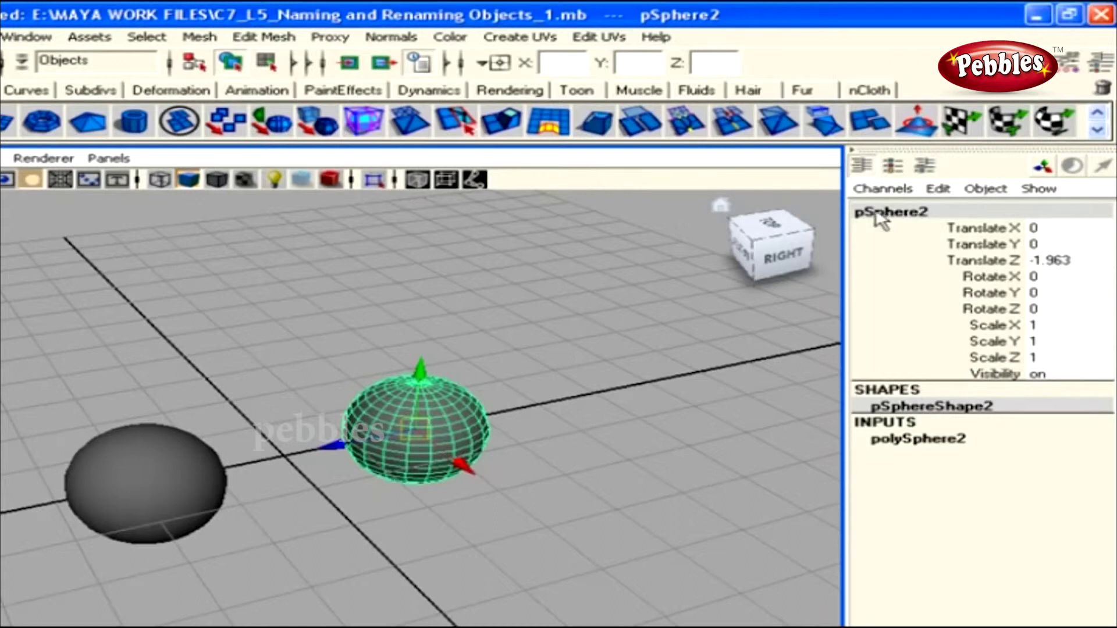
double_click(901, 213)
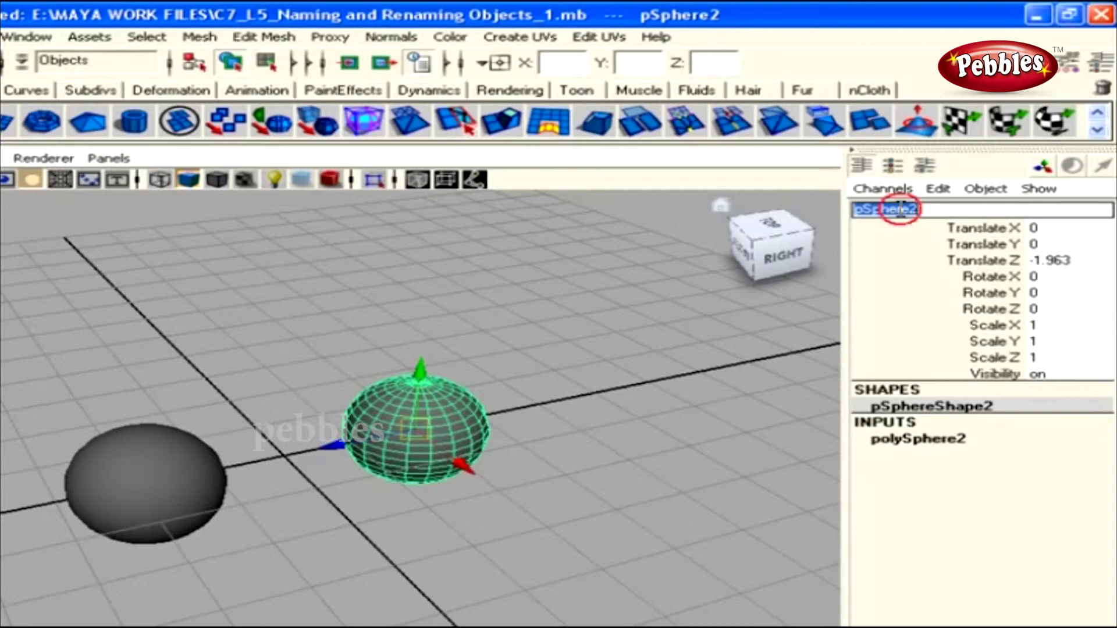
type("object")
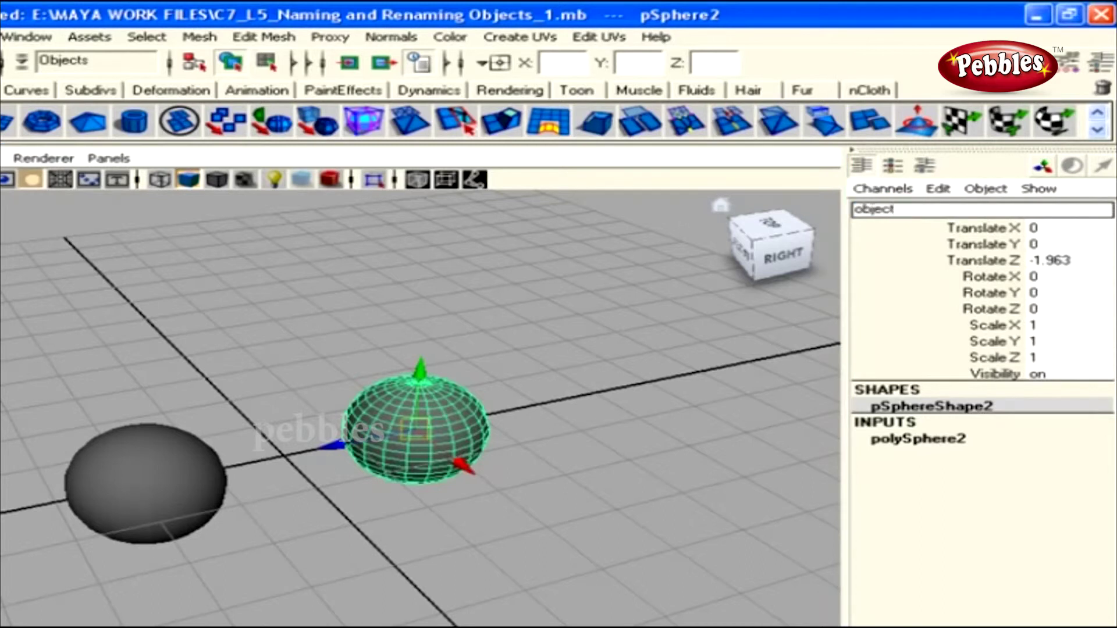
key("Return")
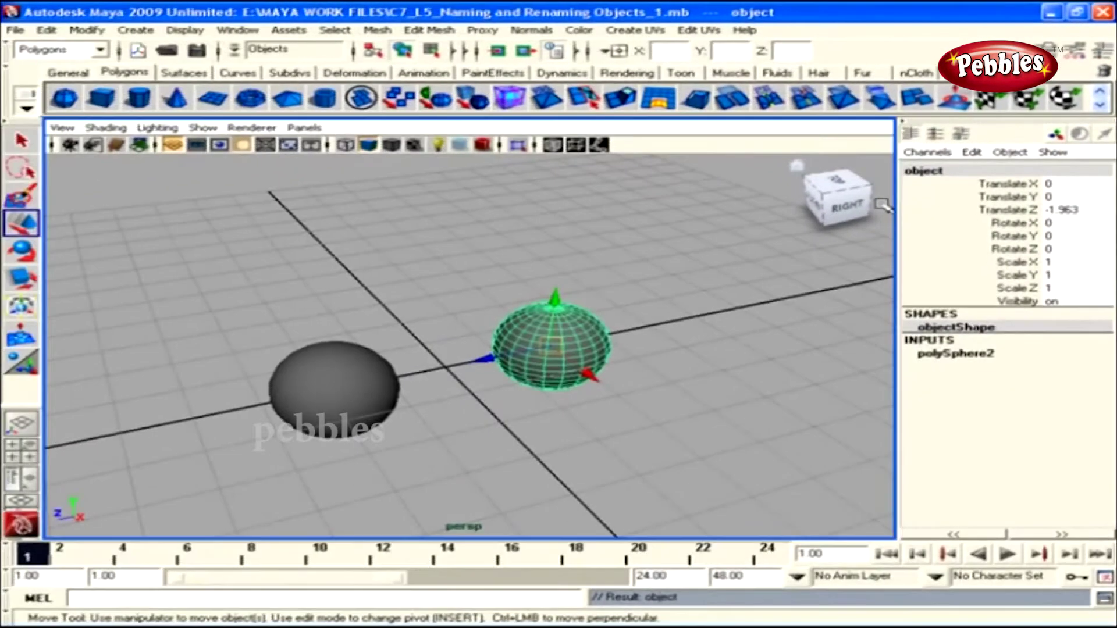
- Open the renamed sphere's transform name for editing in the Attribute Editor, and its entry name in the Outliner
key("ctrl+a")
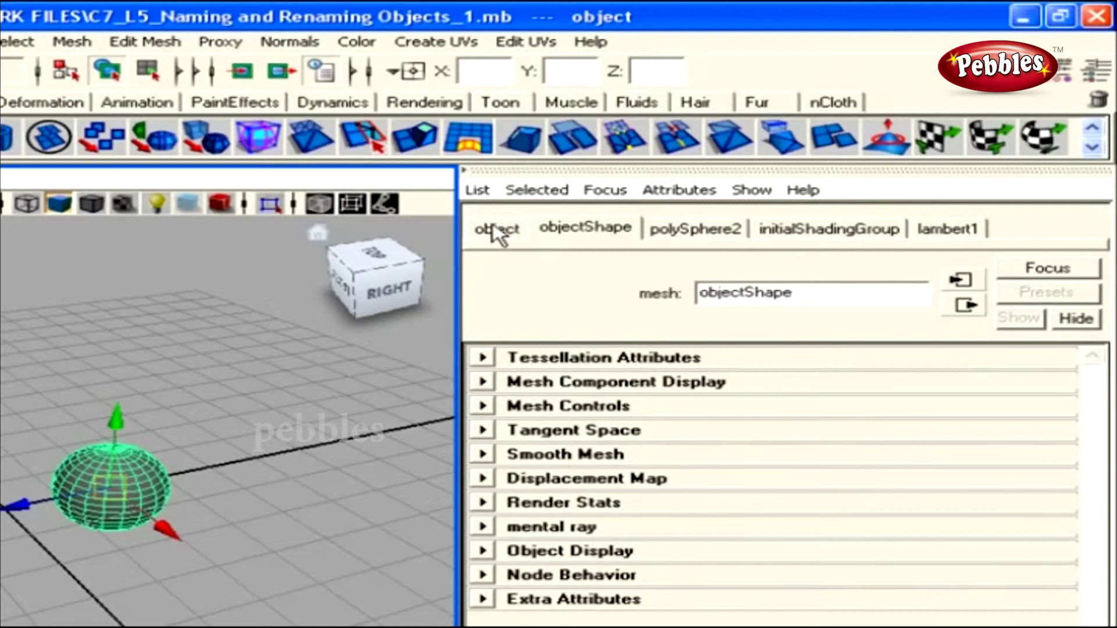
left_click(493, 228)
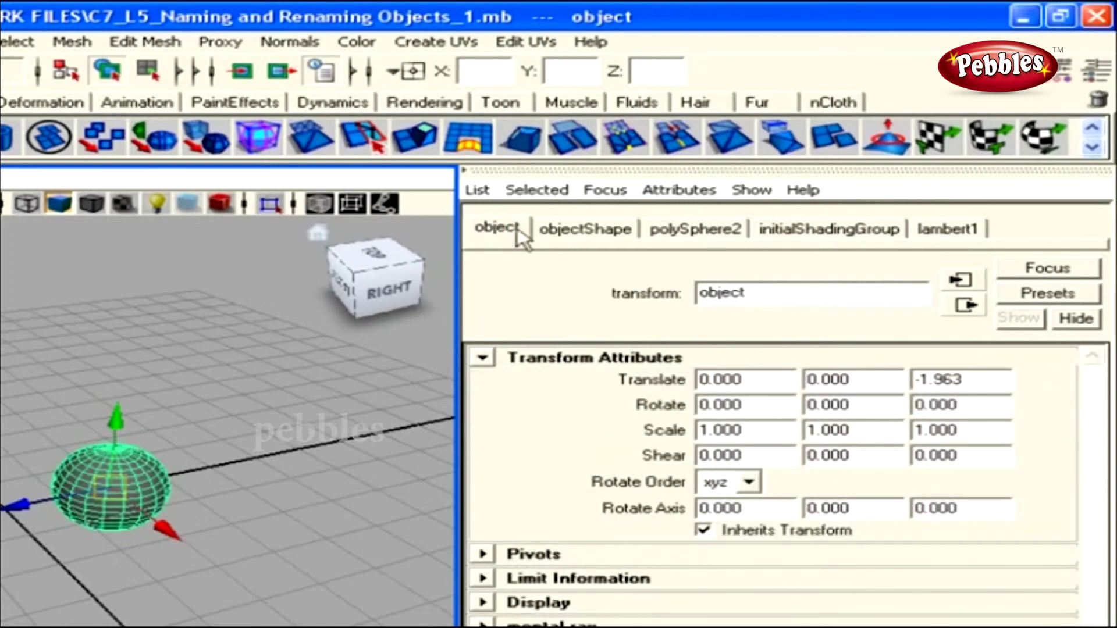
left_click_drag(774, 291, 680, 291)
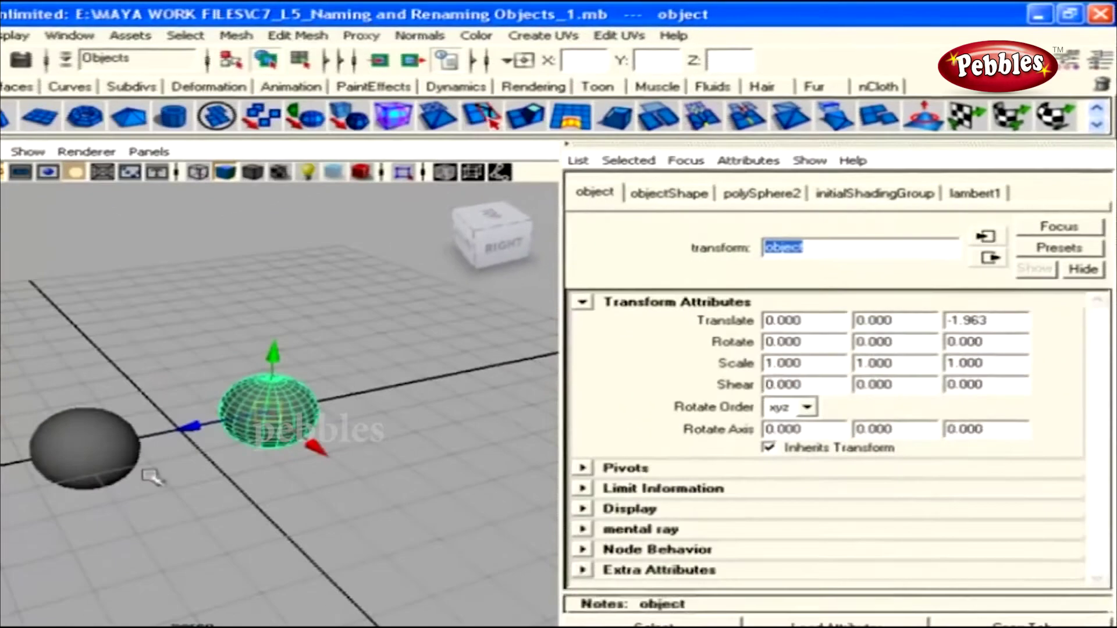
left_click(9, 430)
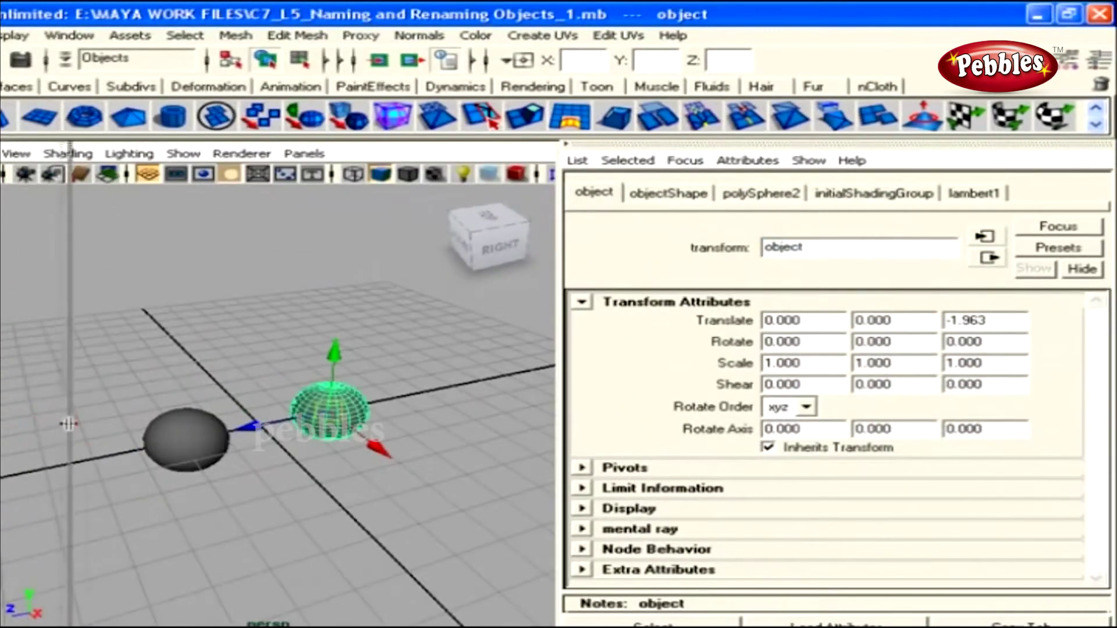
double_click(5, 294)
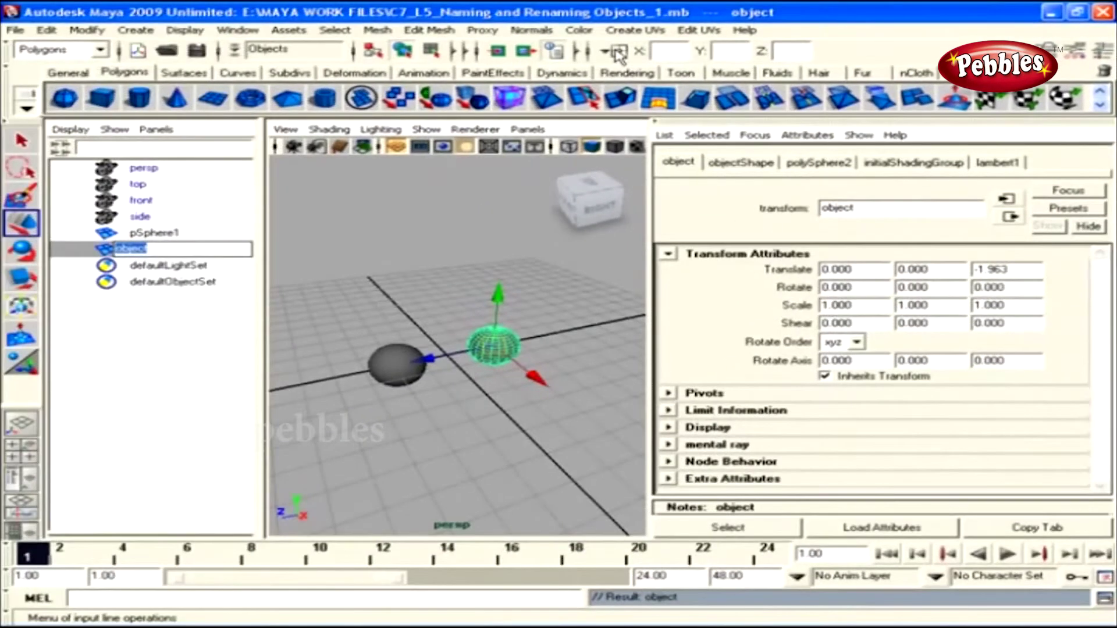
- Switch the status line's input field to Rename mode and open the selected sphere's name for editing there
left_click(607, 53)
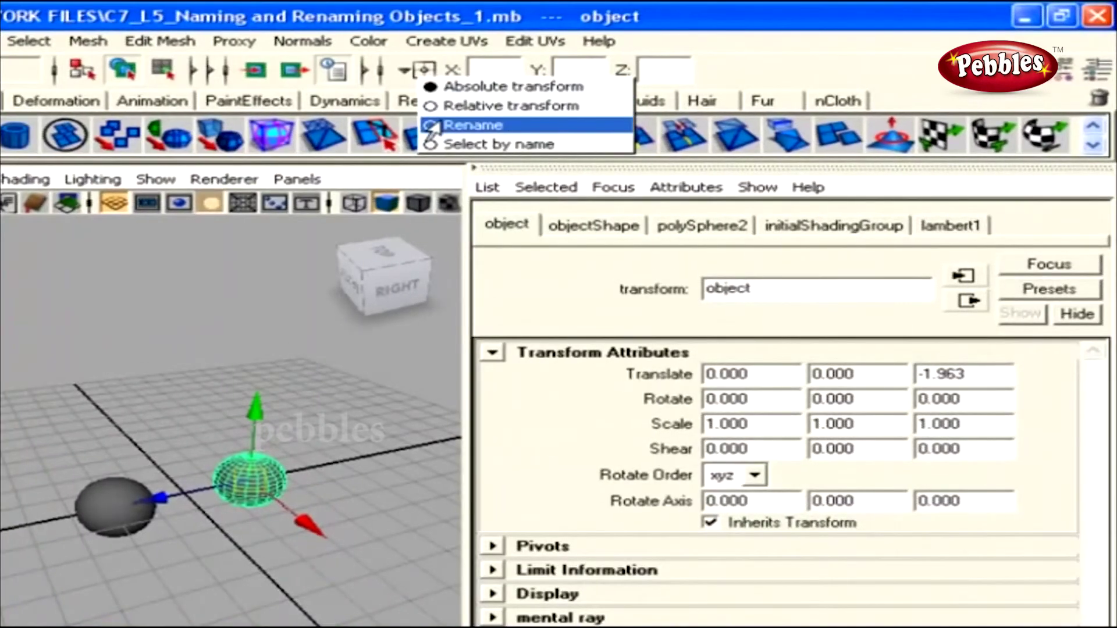
left_click(433, 125)
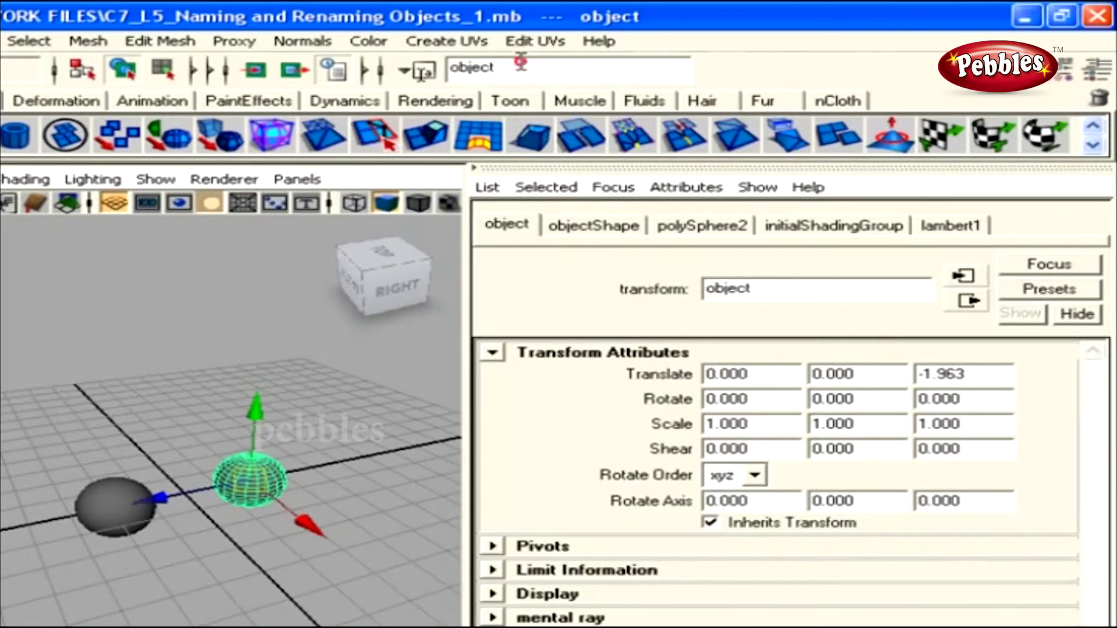
left_click_drag(520, 67, 430, 69)
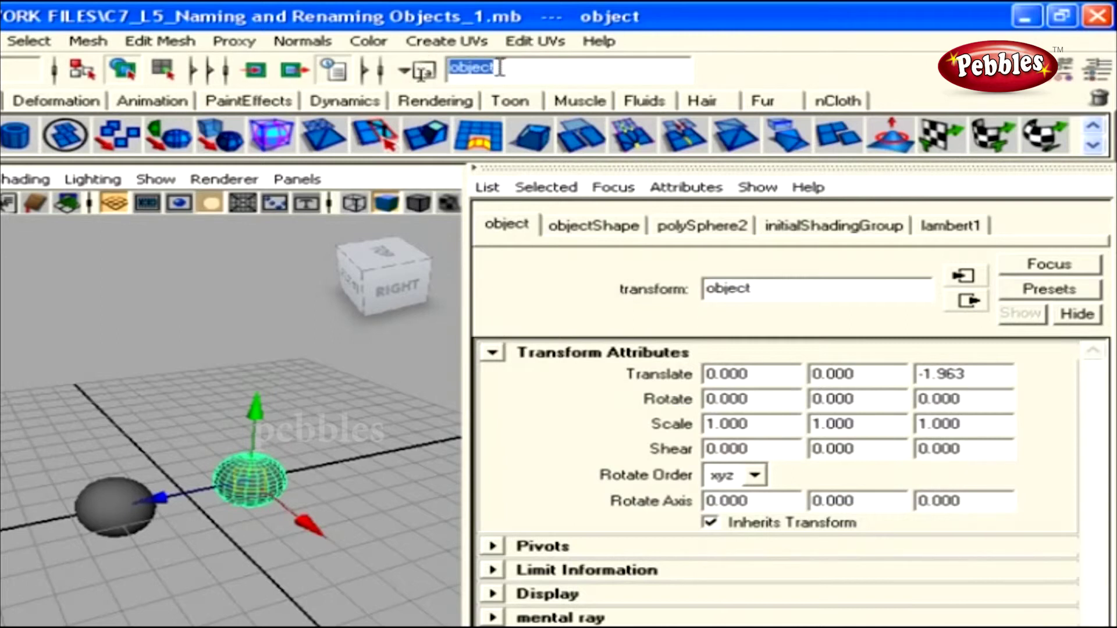
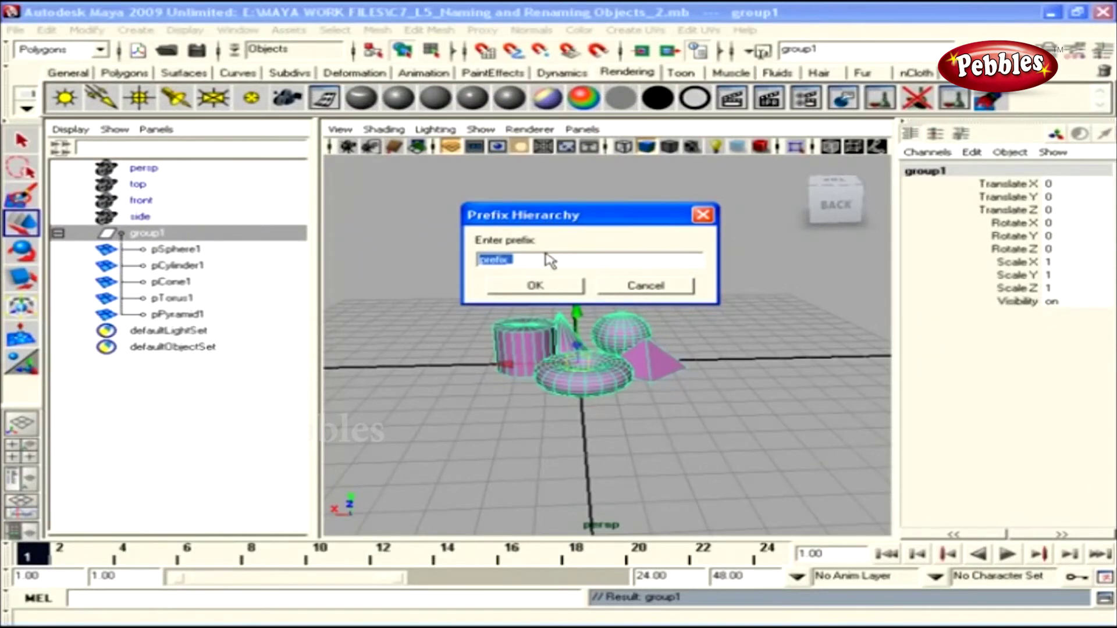
- Prefix all names in the group1 hierarchy with "mark" and select each child object in turn in the Outliner
type("mark")
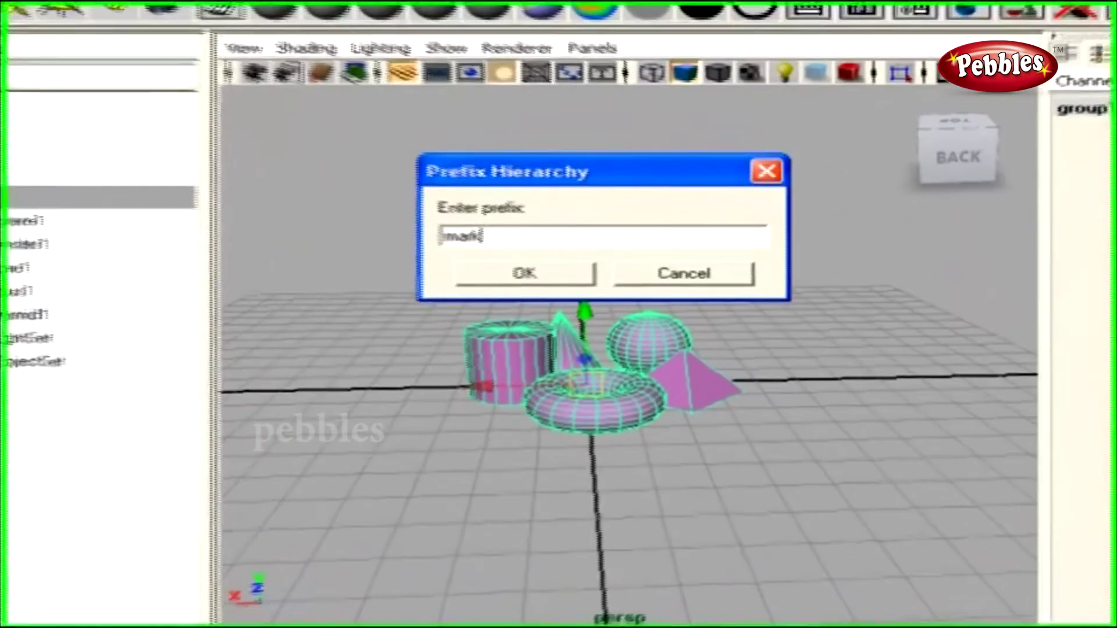
left_click(496, 282)
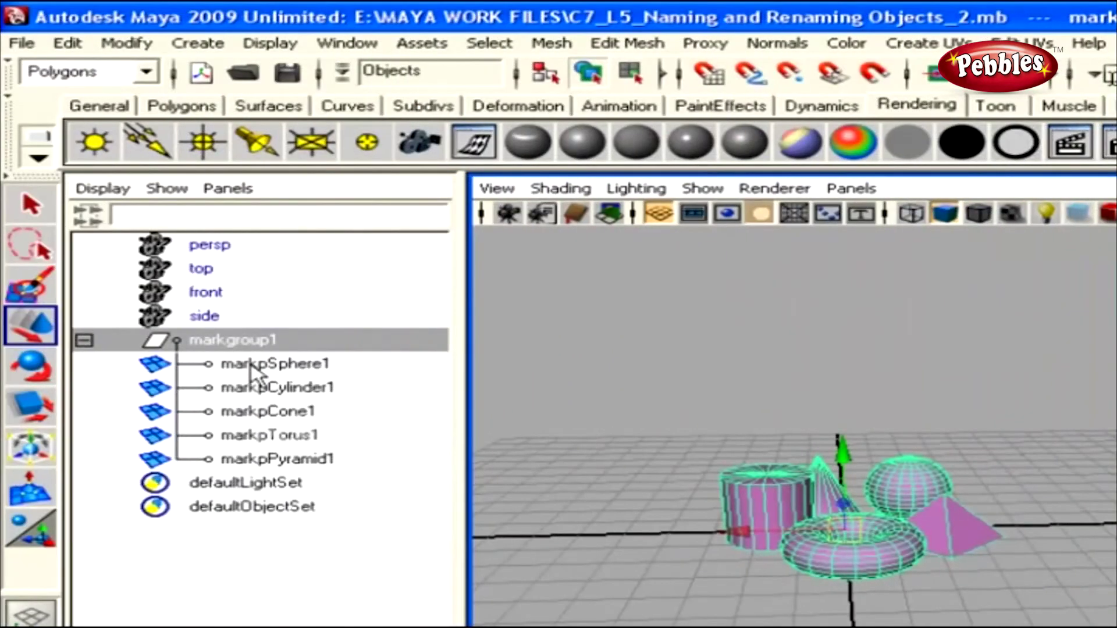
left_click(250, 364)
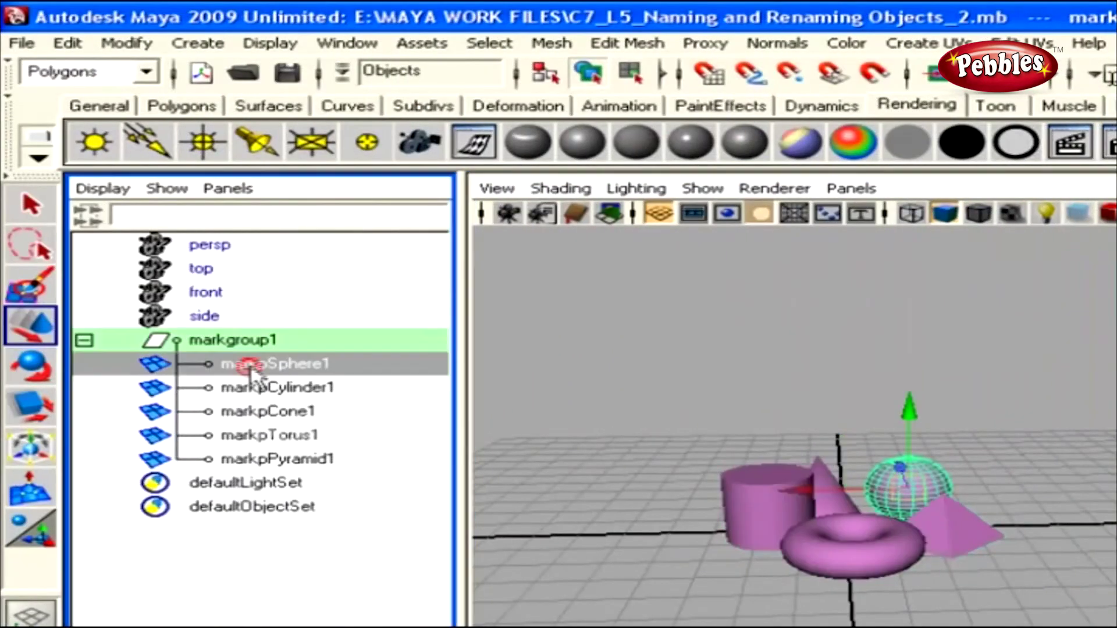
left_click(274, 387)
left_click(281, 410)
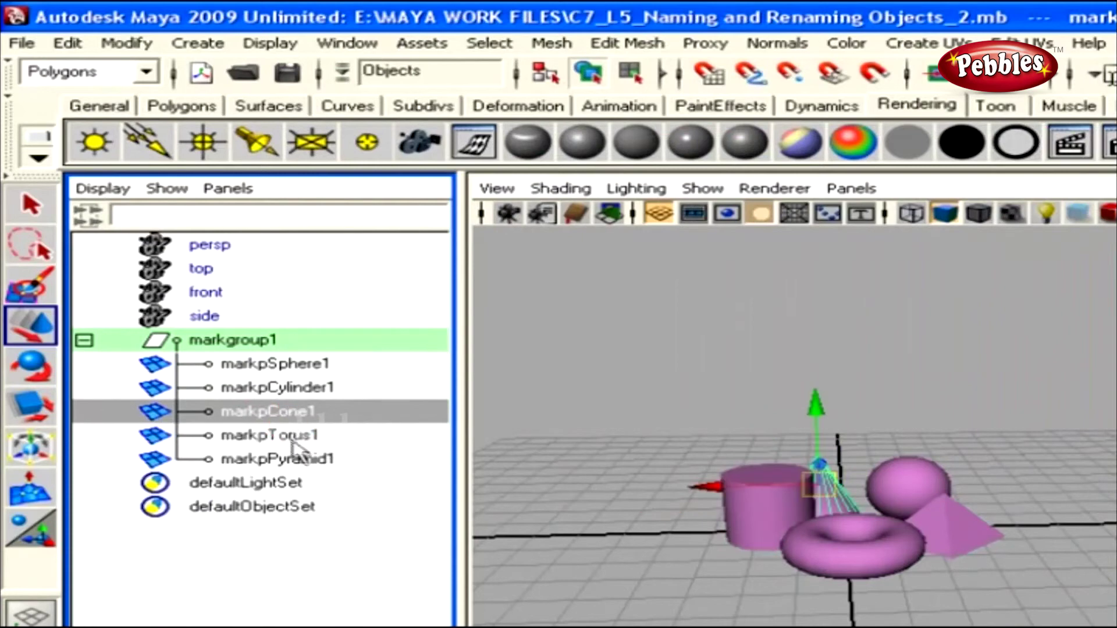
left_click(291, 435)
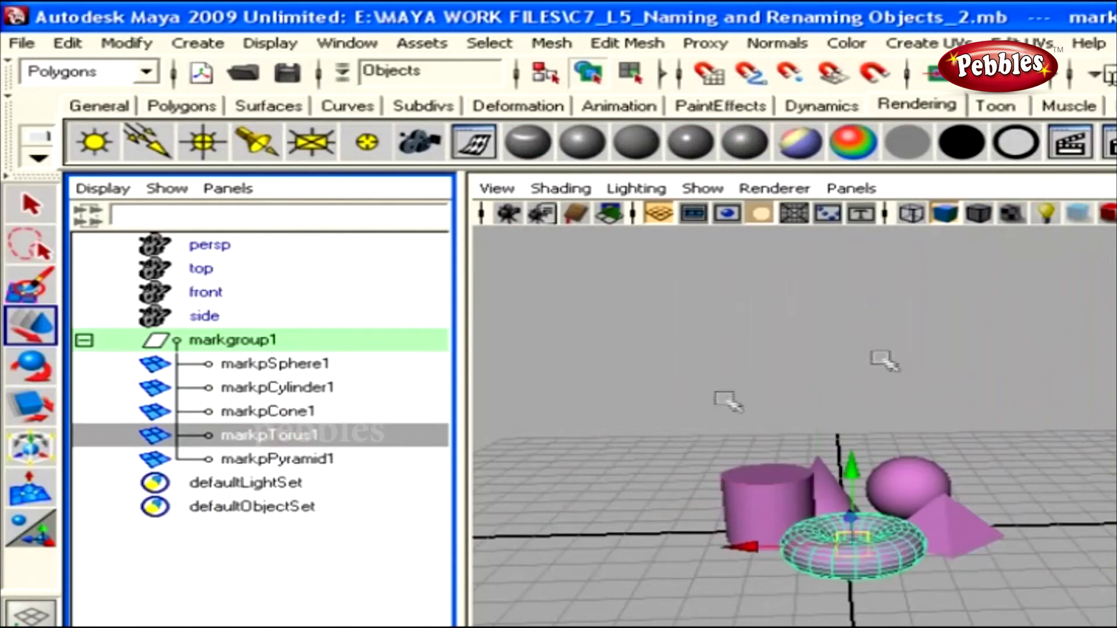
left_click(370, 458)
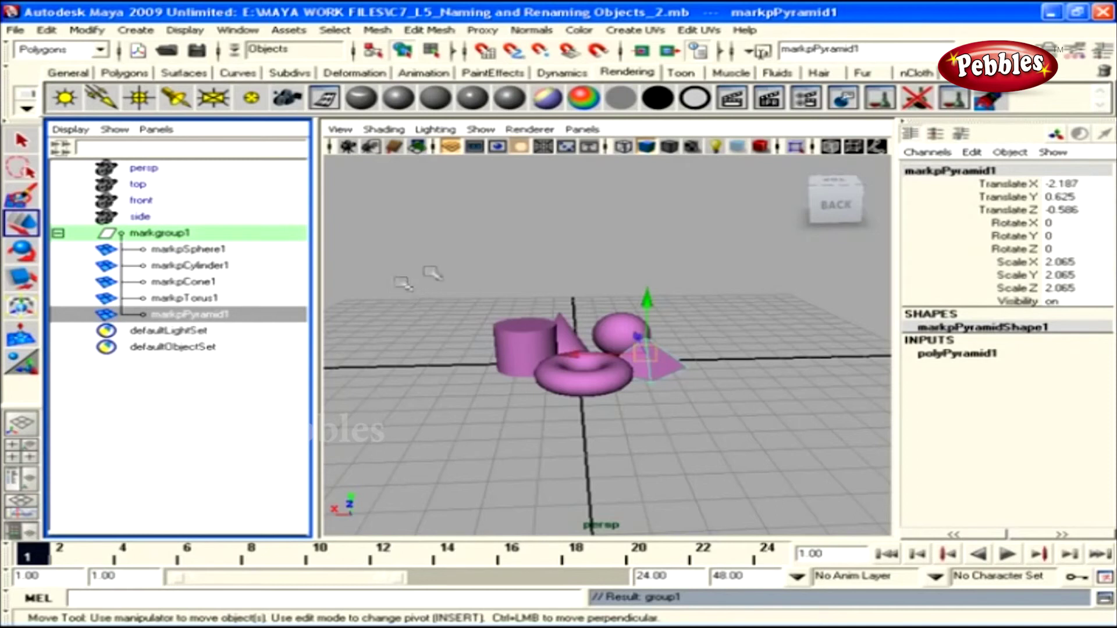
- Switch the input field to Select by name and select all objects matching "mark*"
left_click(752, 55)
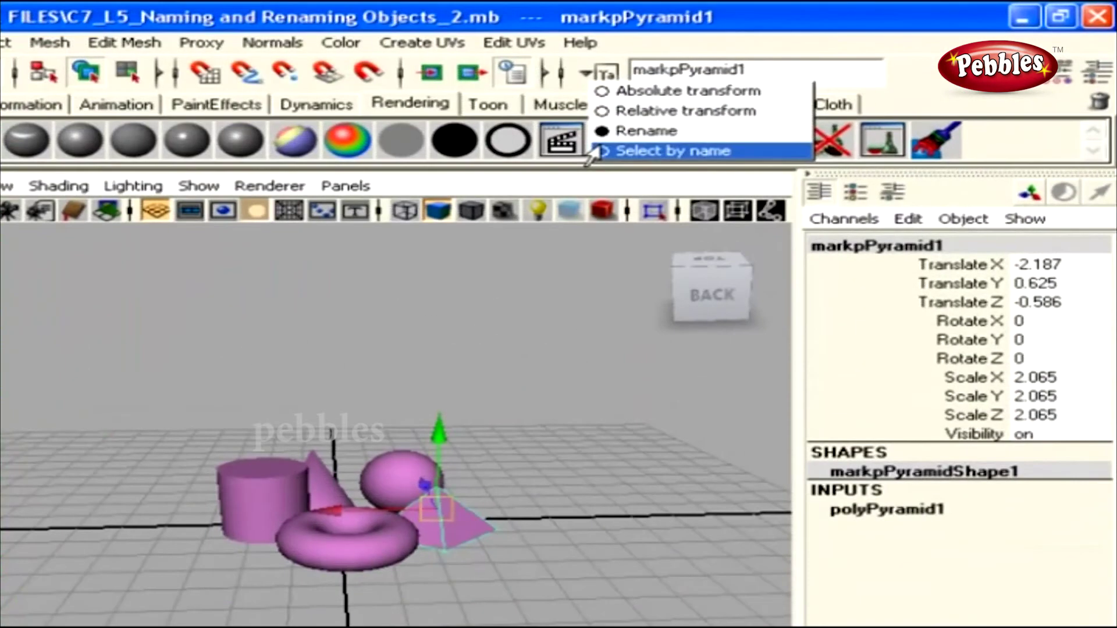
left_click(599, 150)
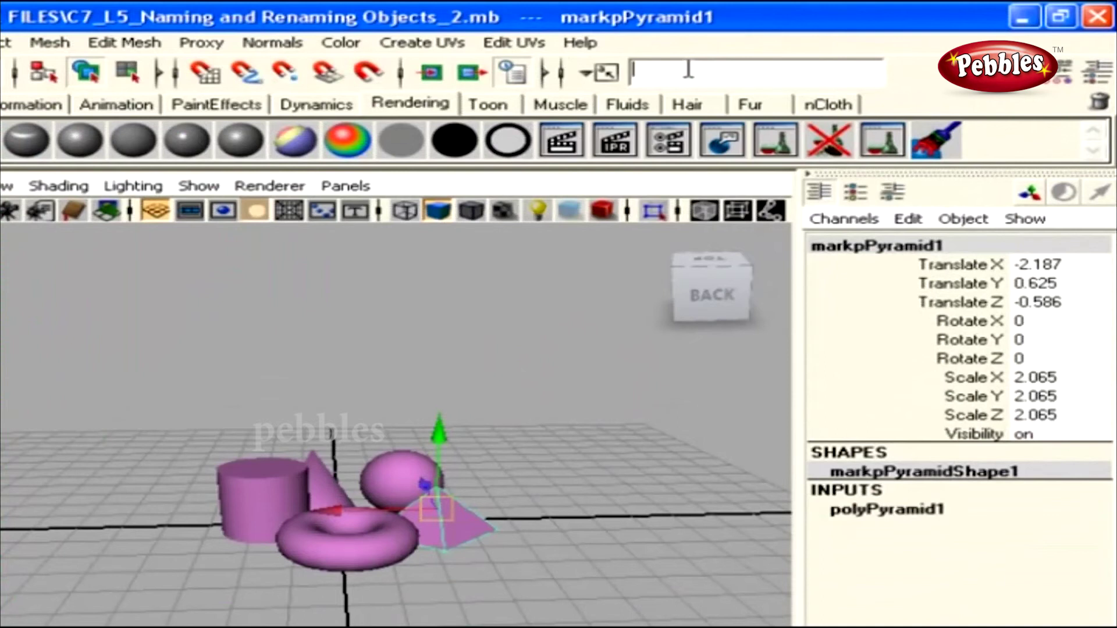
type("mark*")
key("Return")
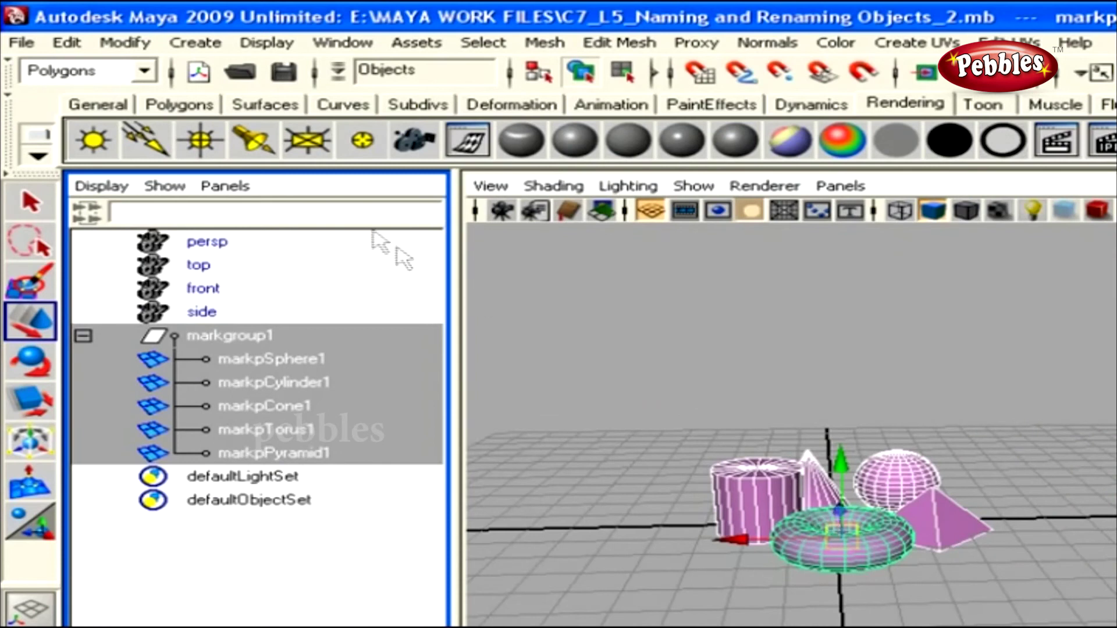
- Open the Search and Replace Names options for the selected objects
left_click(112, 48)
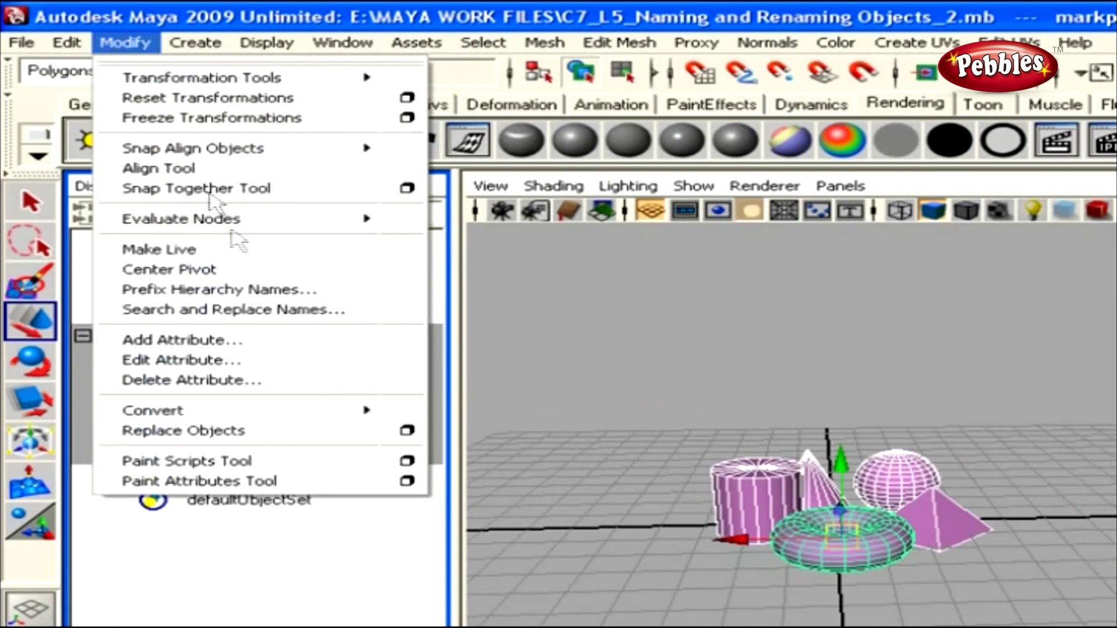
left_click(270, 310)
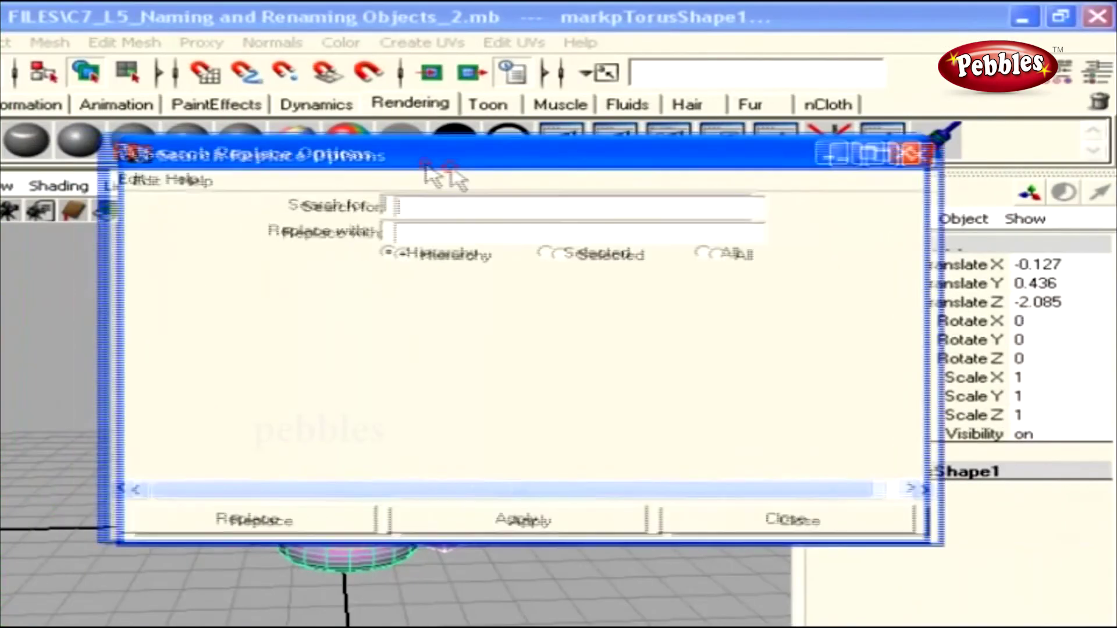